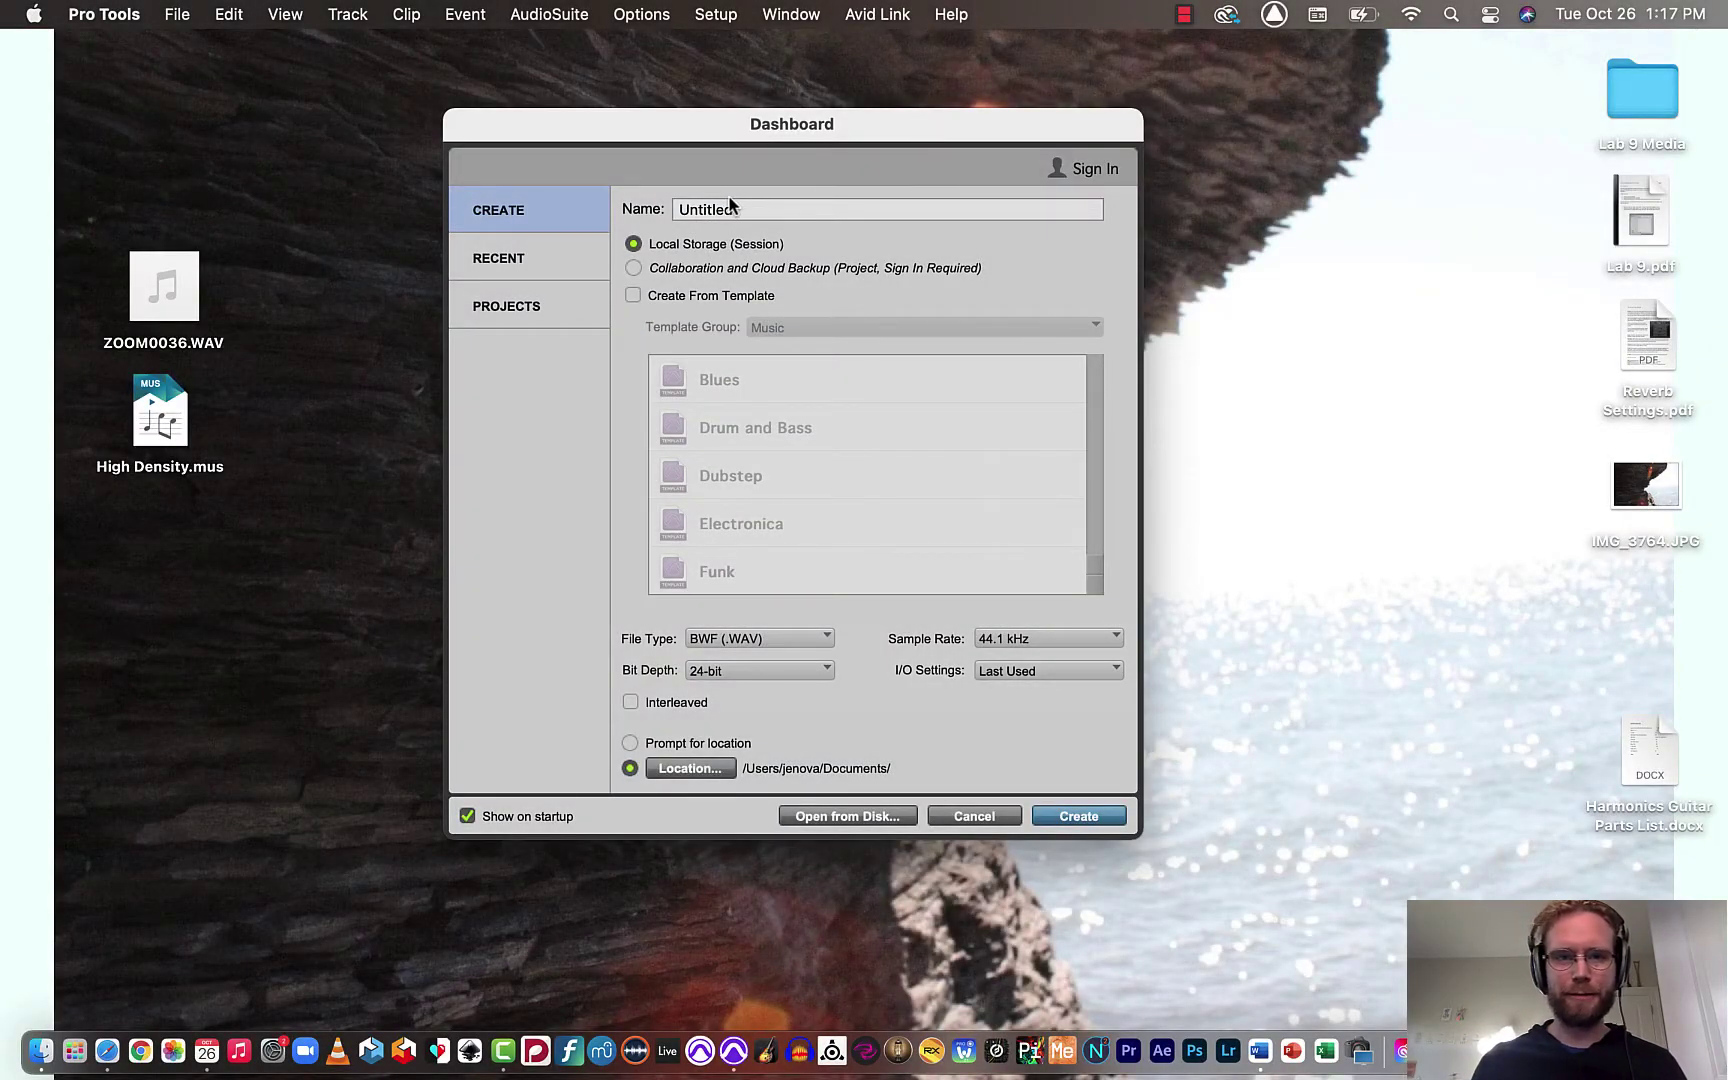
# Step: Create a local session named with your name plus 'Lab 10 Demo', after a duplicate-name warning
pyautogui.moveTo(724, 128); pyautogui.dragTo(719, 158)
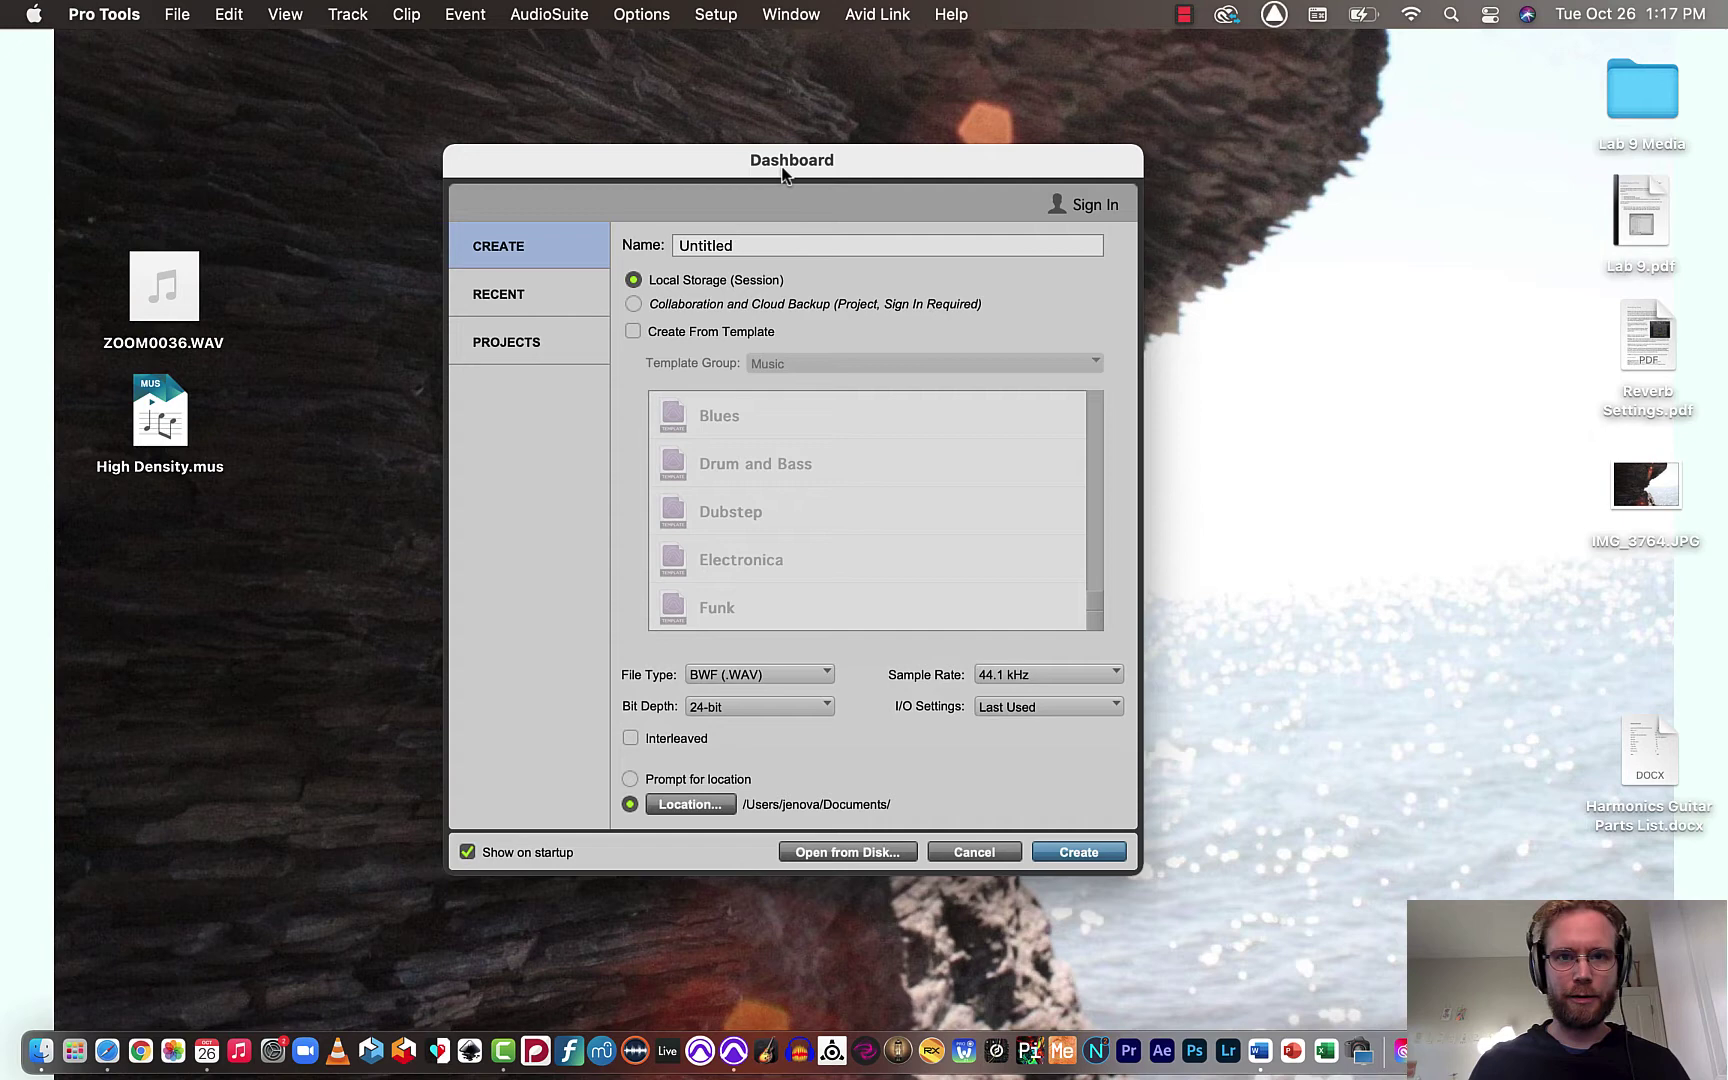
pyautogui.moveTo(783, 174); pyautogui.dragTo(780, 224)
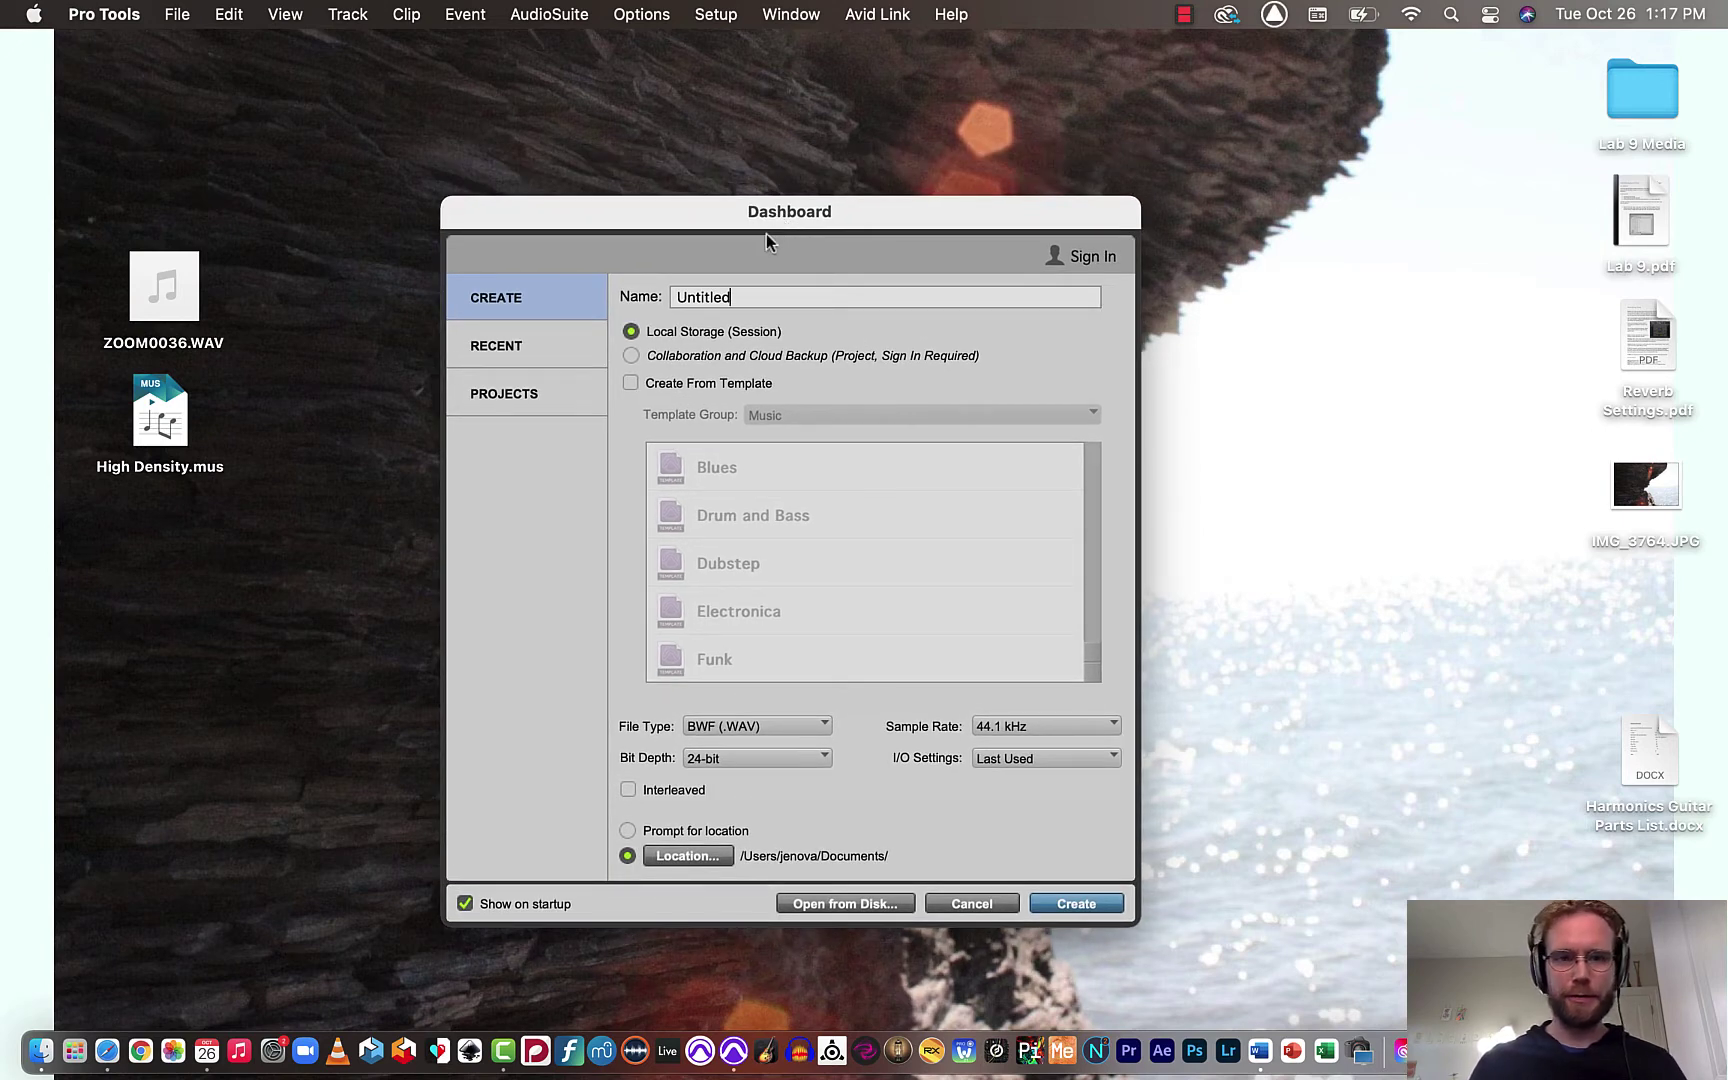
pyautogui.moveTo(752, 300); pyautogui.dragTo(632, 302)
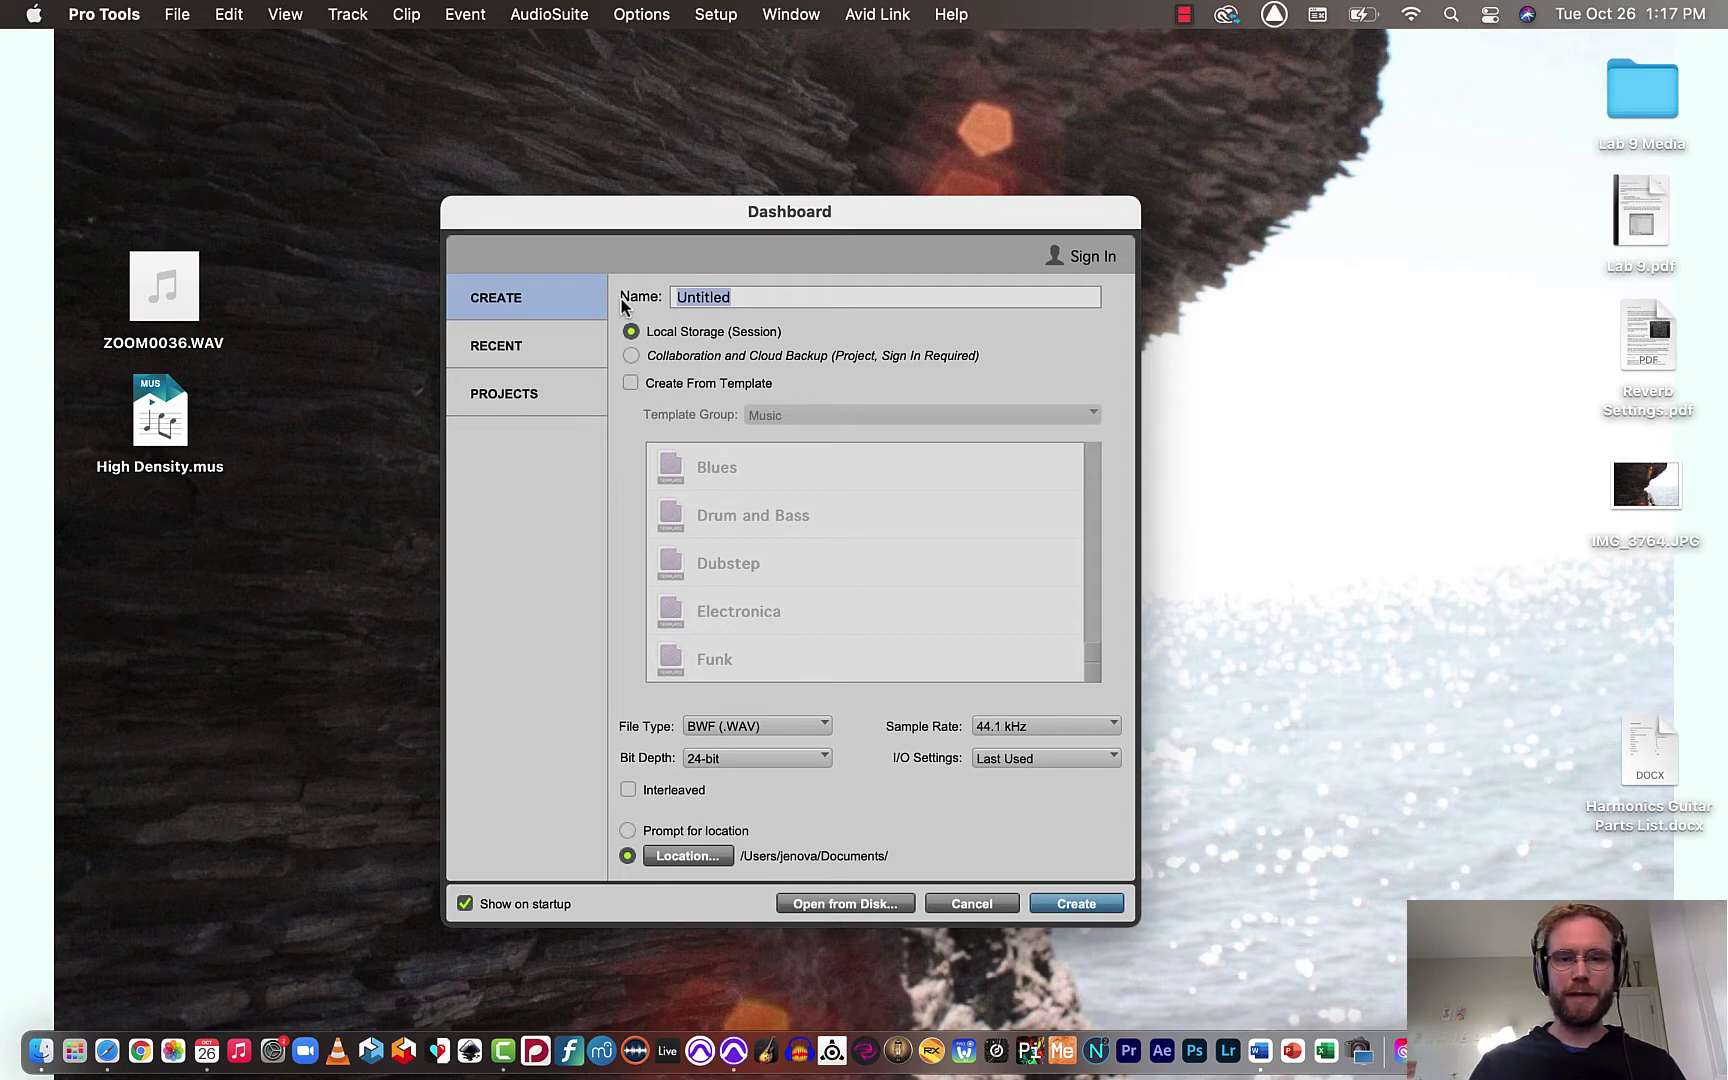
pyautogui.write('John Ja')
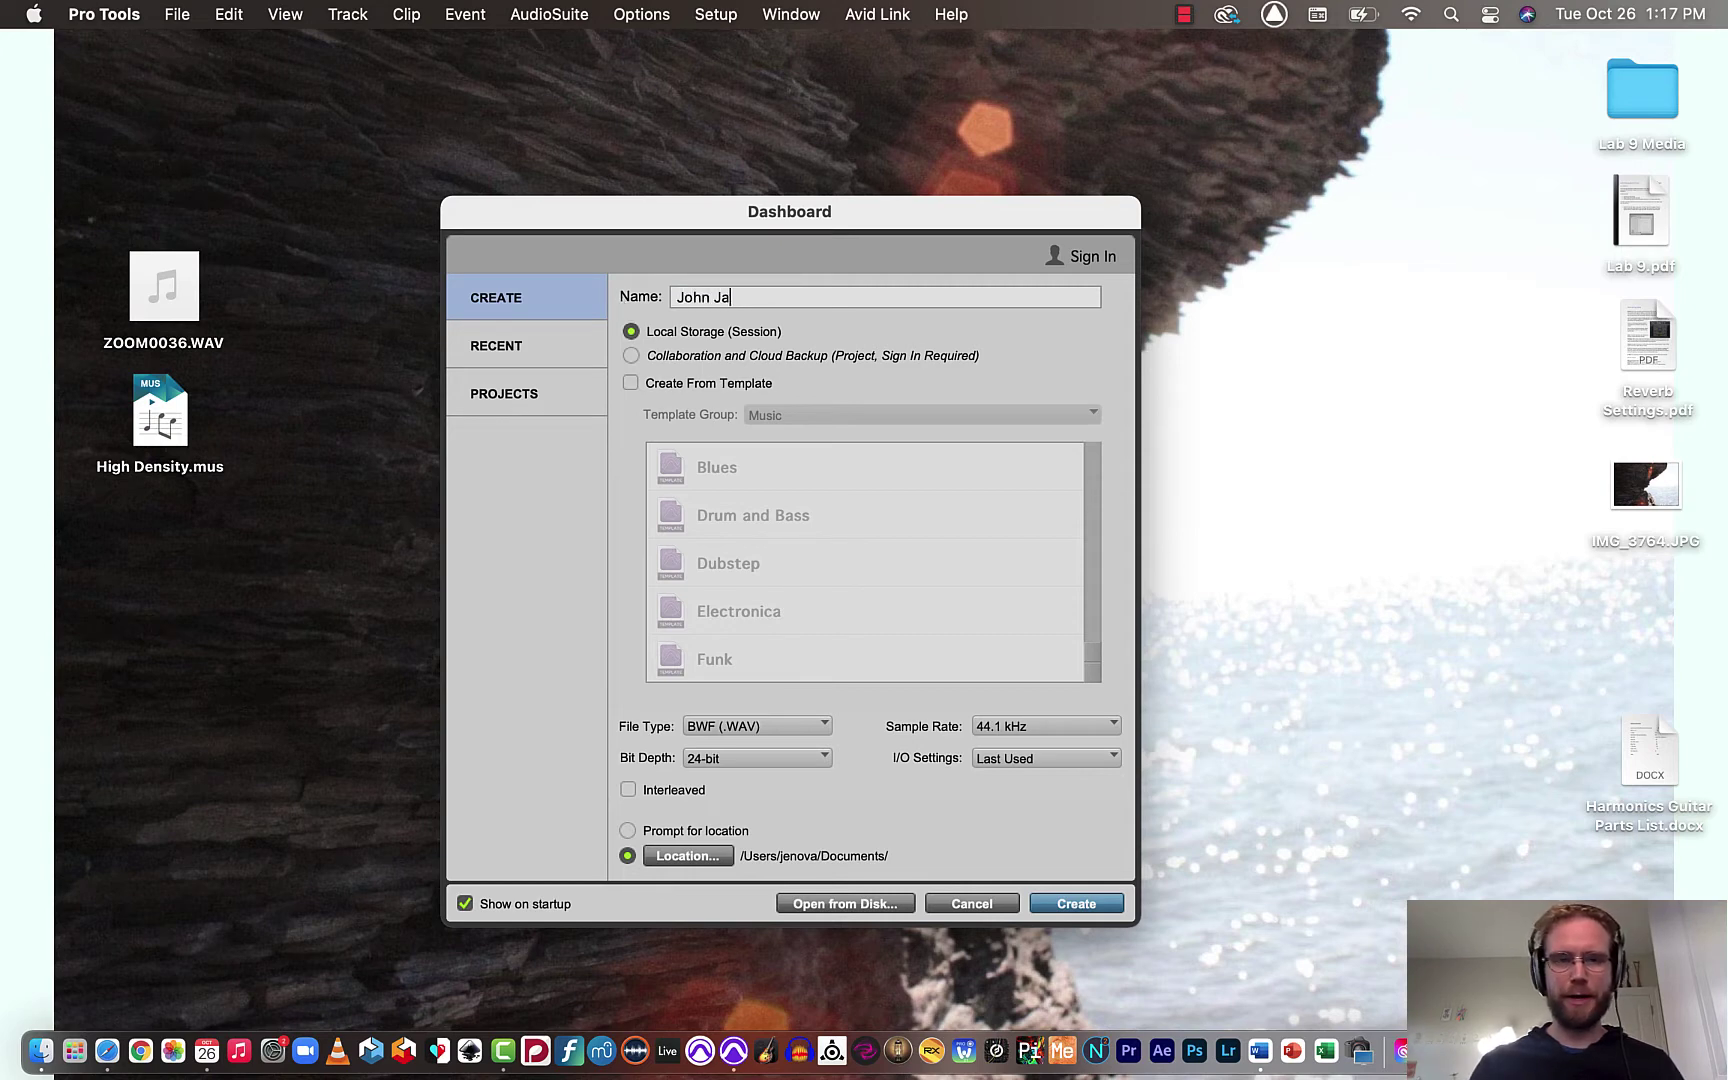
pyautogui.write('nsnen Lab 10')
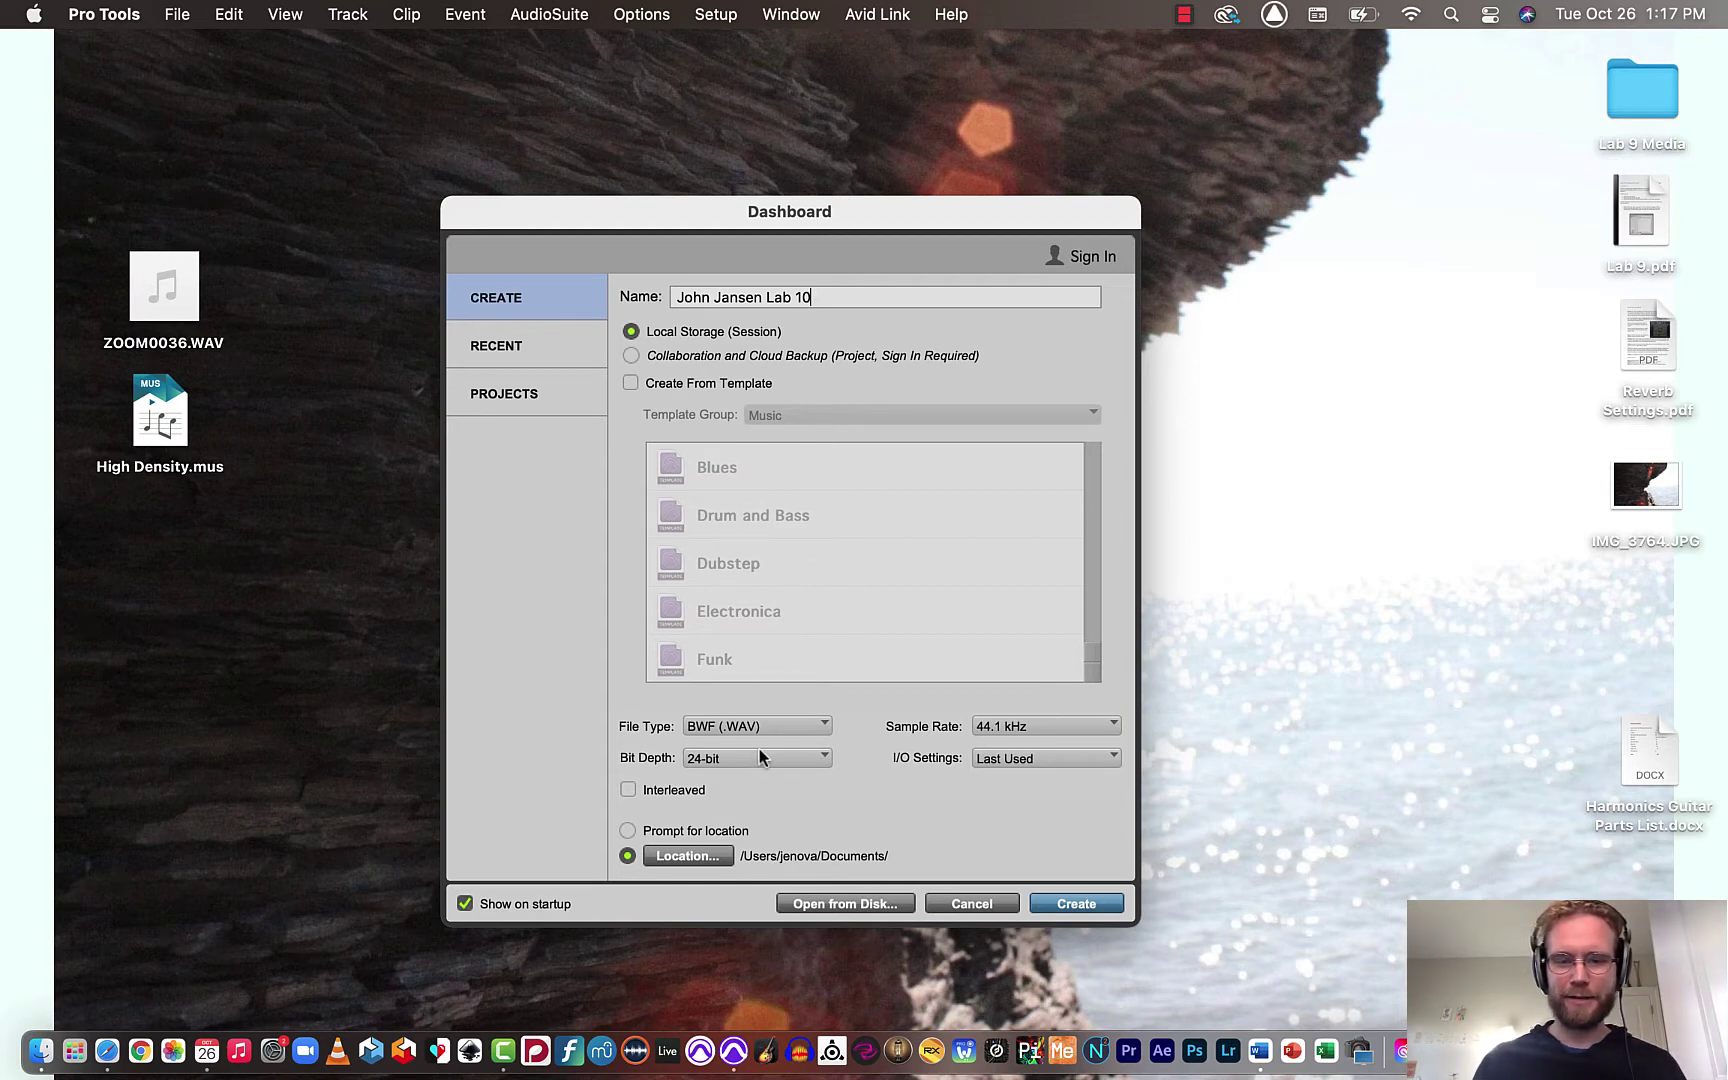
pyautogui.click(1092, 907)
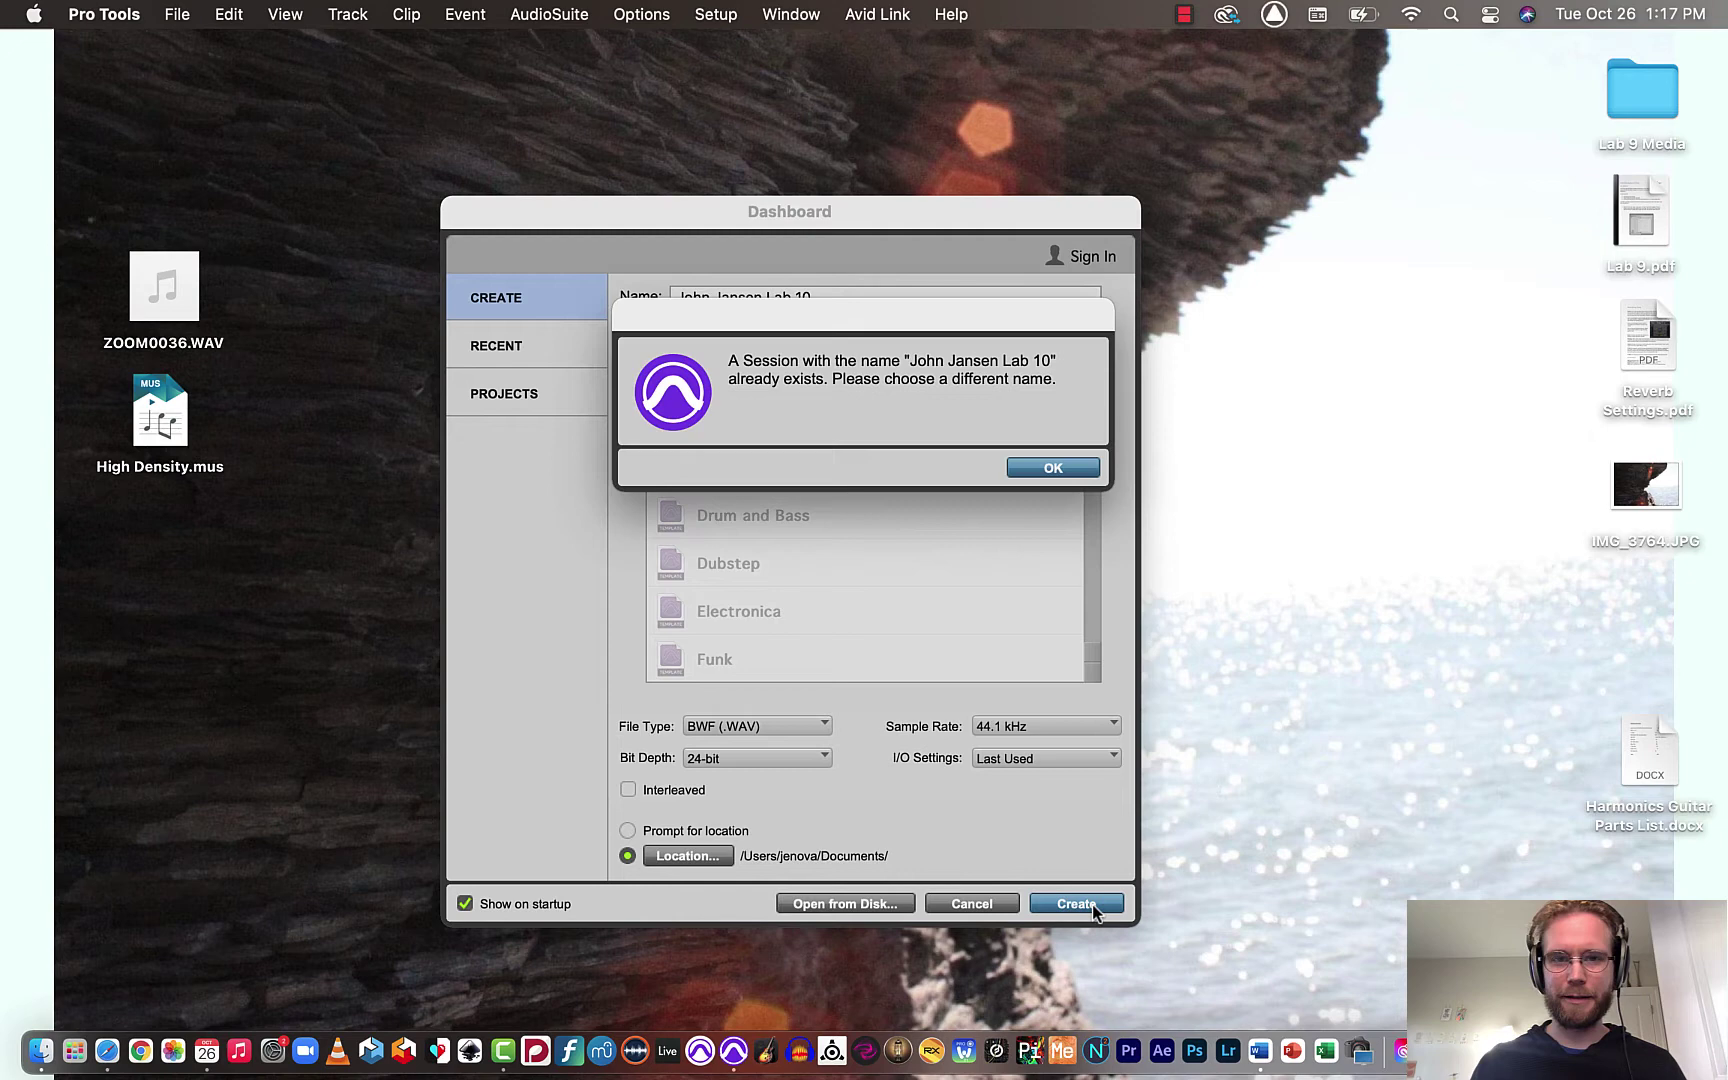
pyautogui.click(1060, 468)
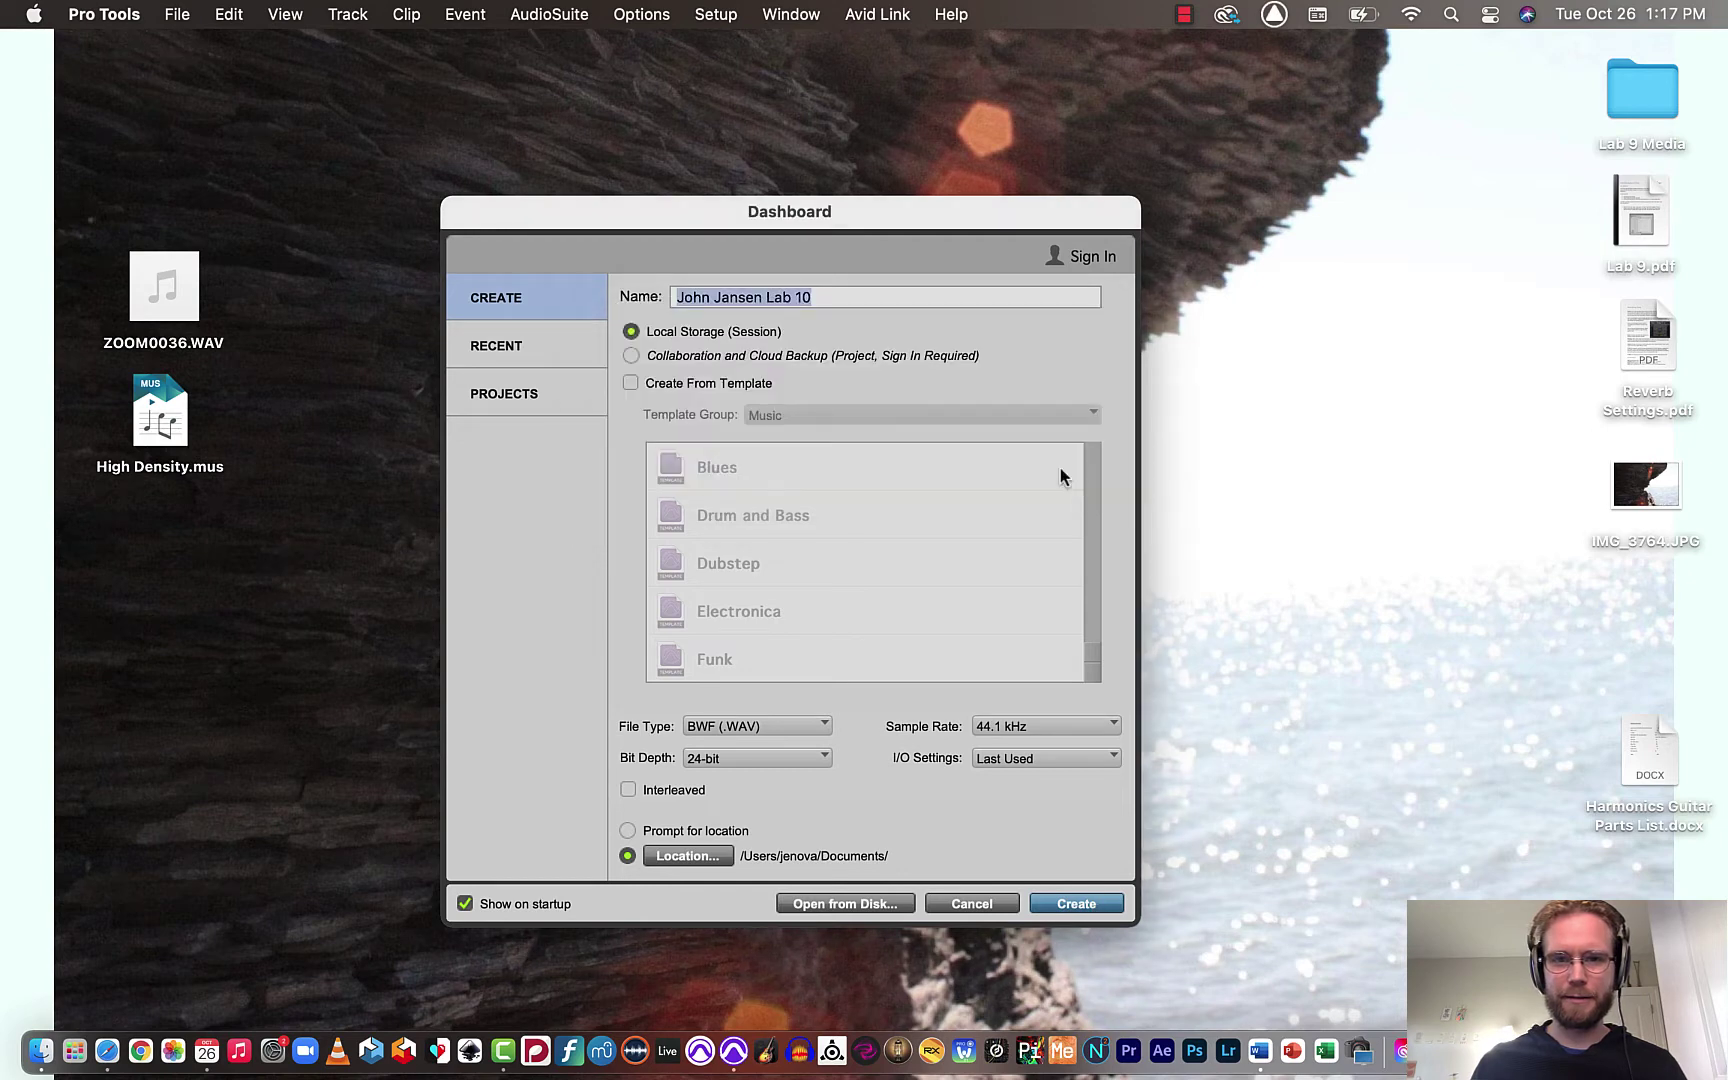
pyautogui.click(843, 296)
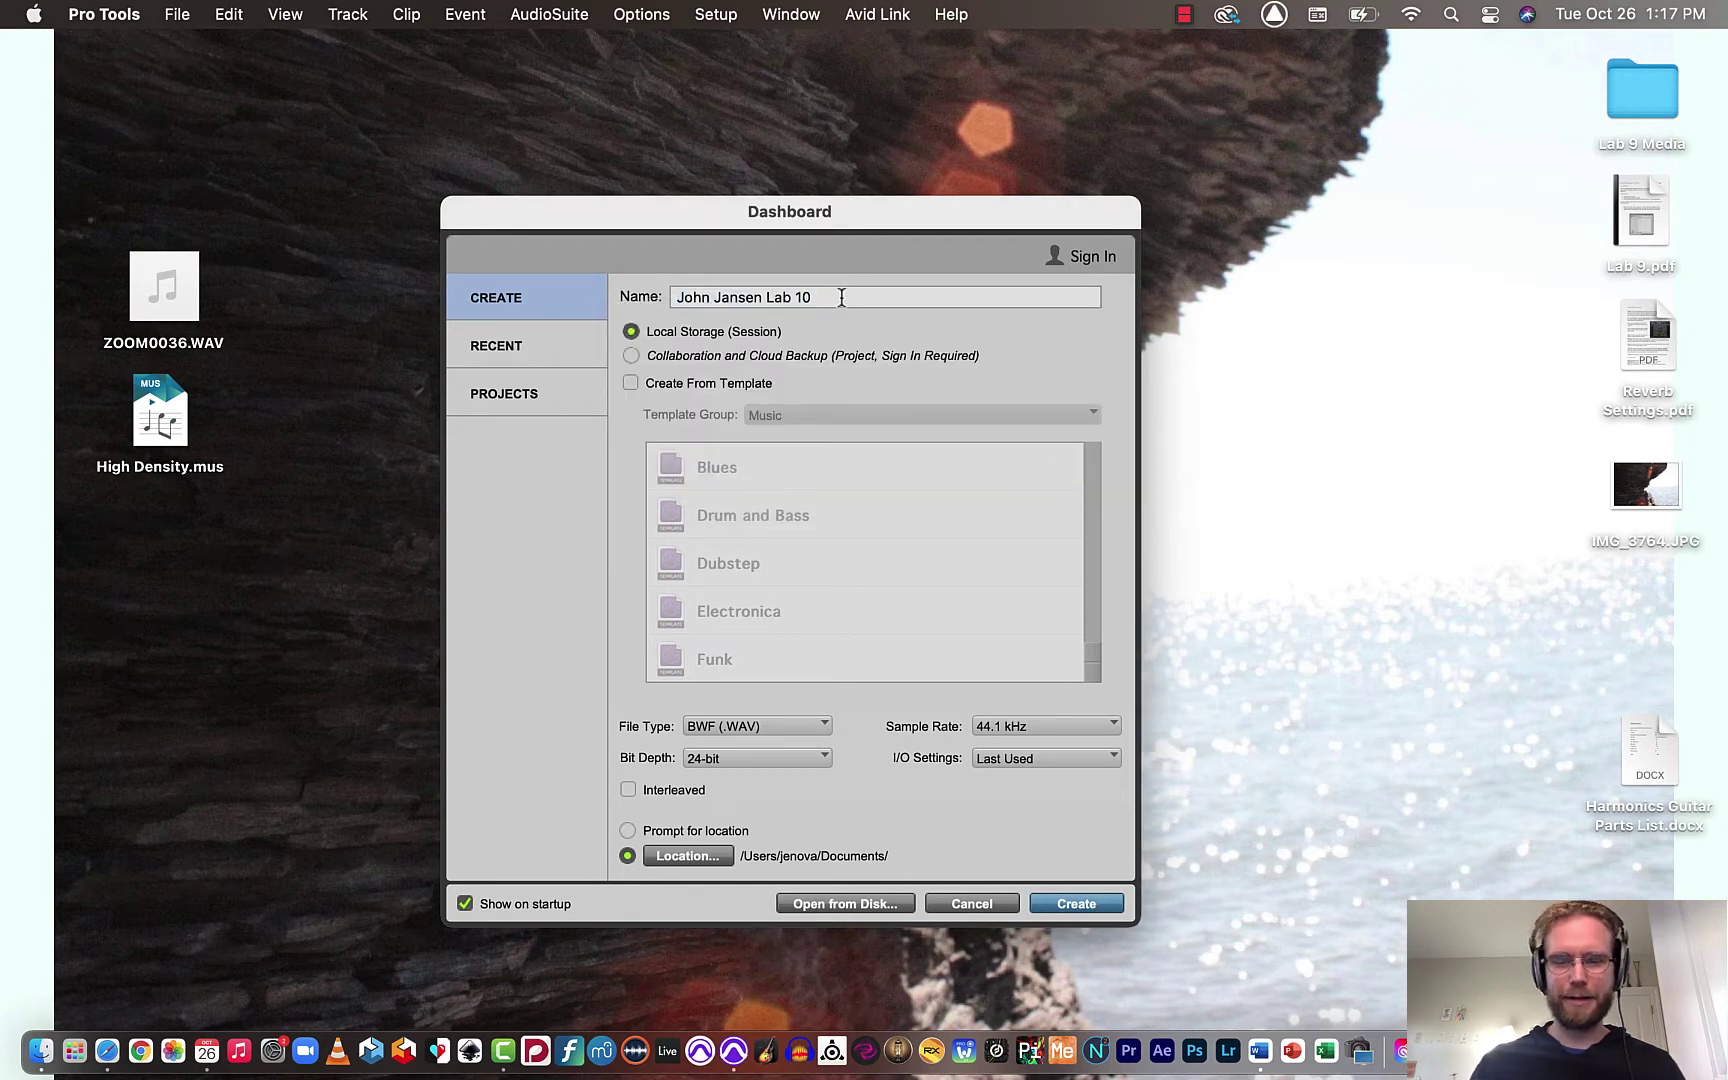
pyautogui.write('Demo')
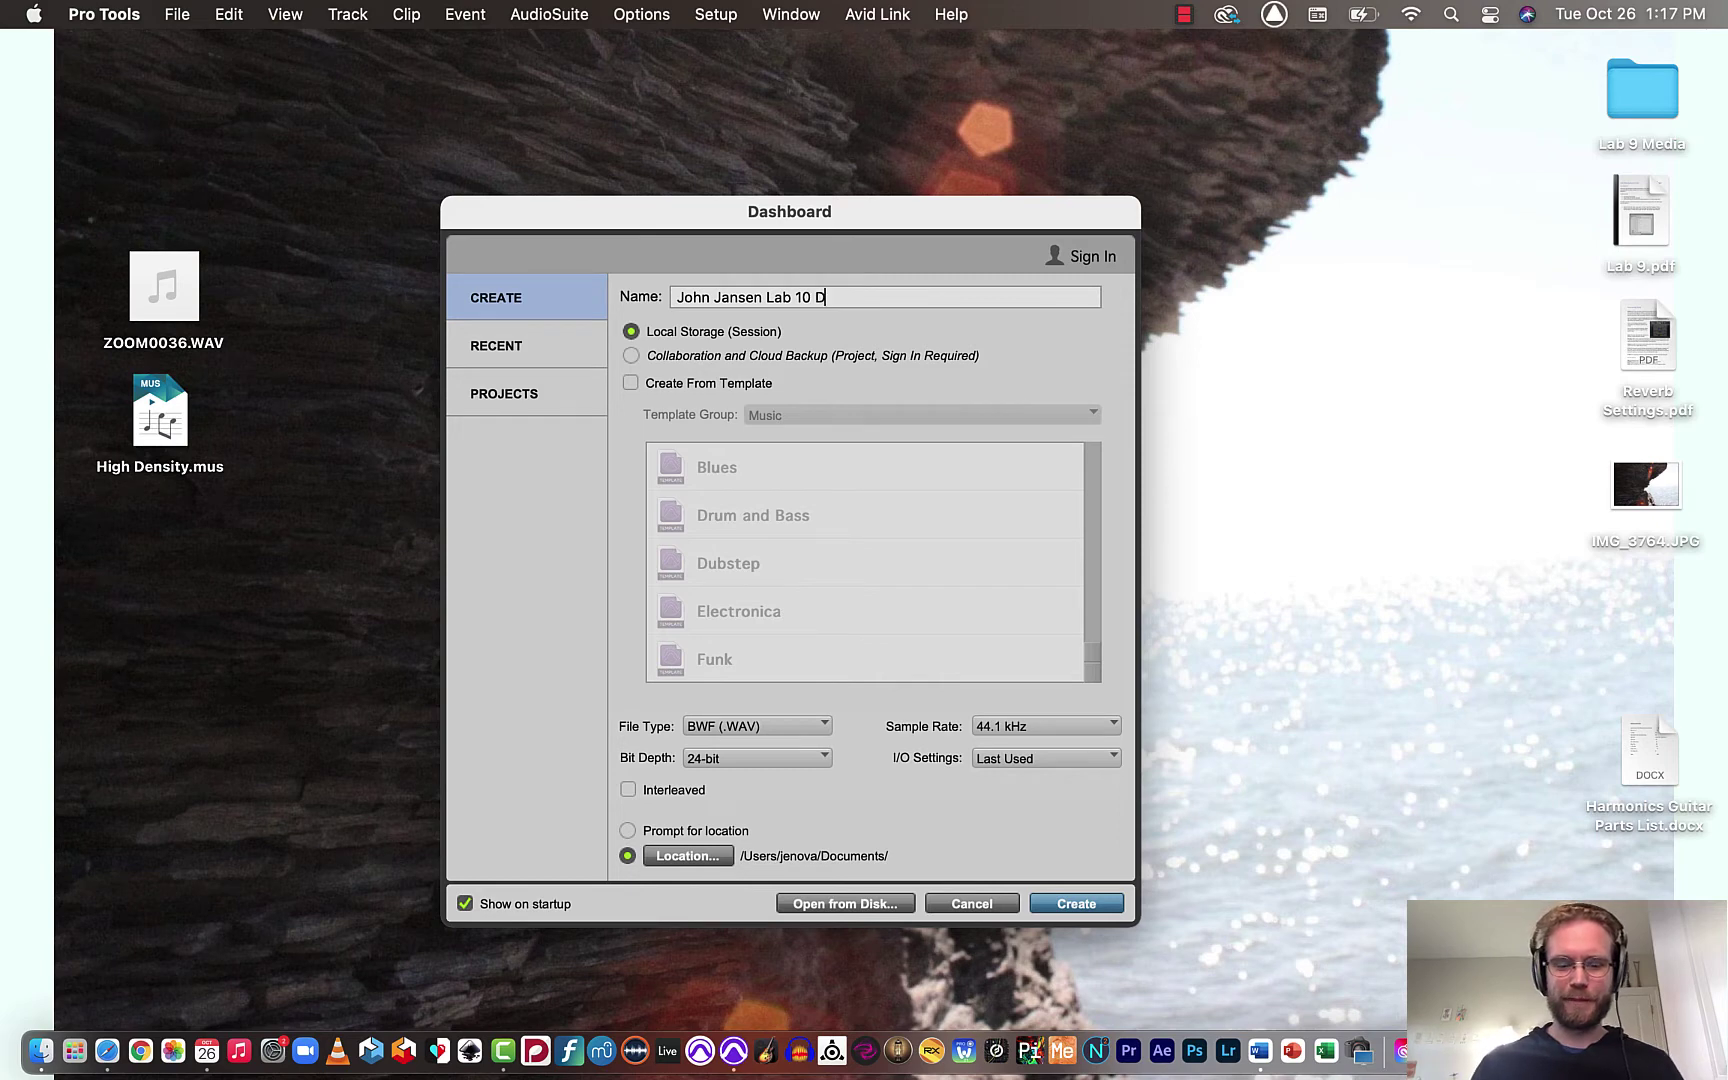
pyautogui.click(1075, 904)
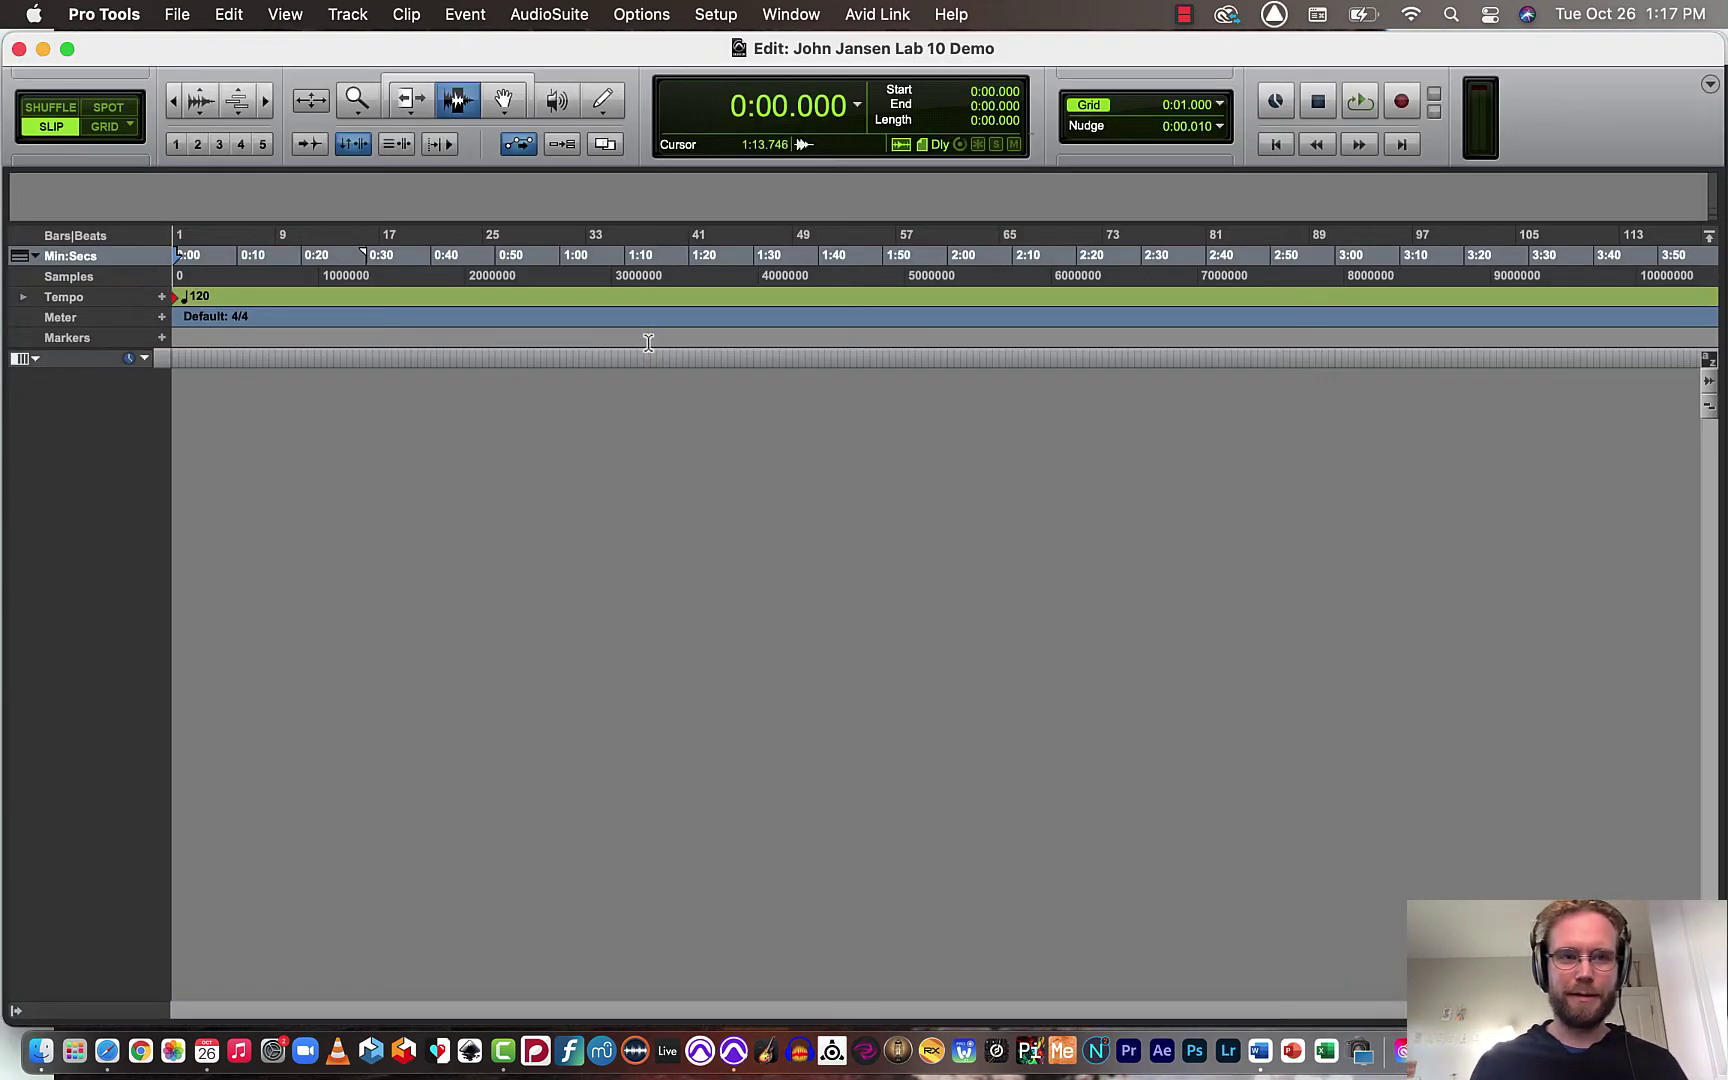
pyautogui.press('super+equal')
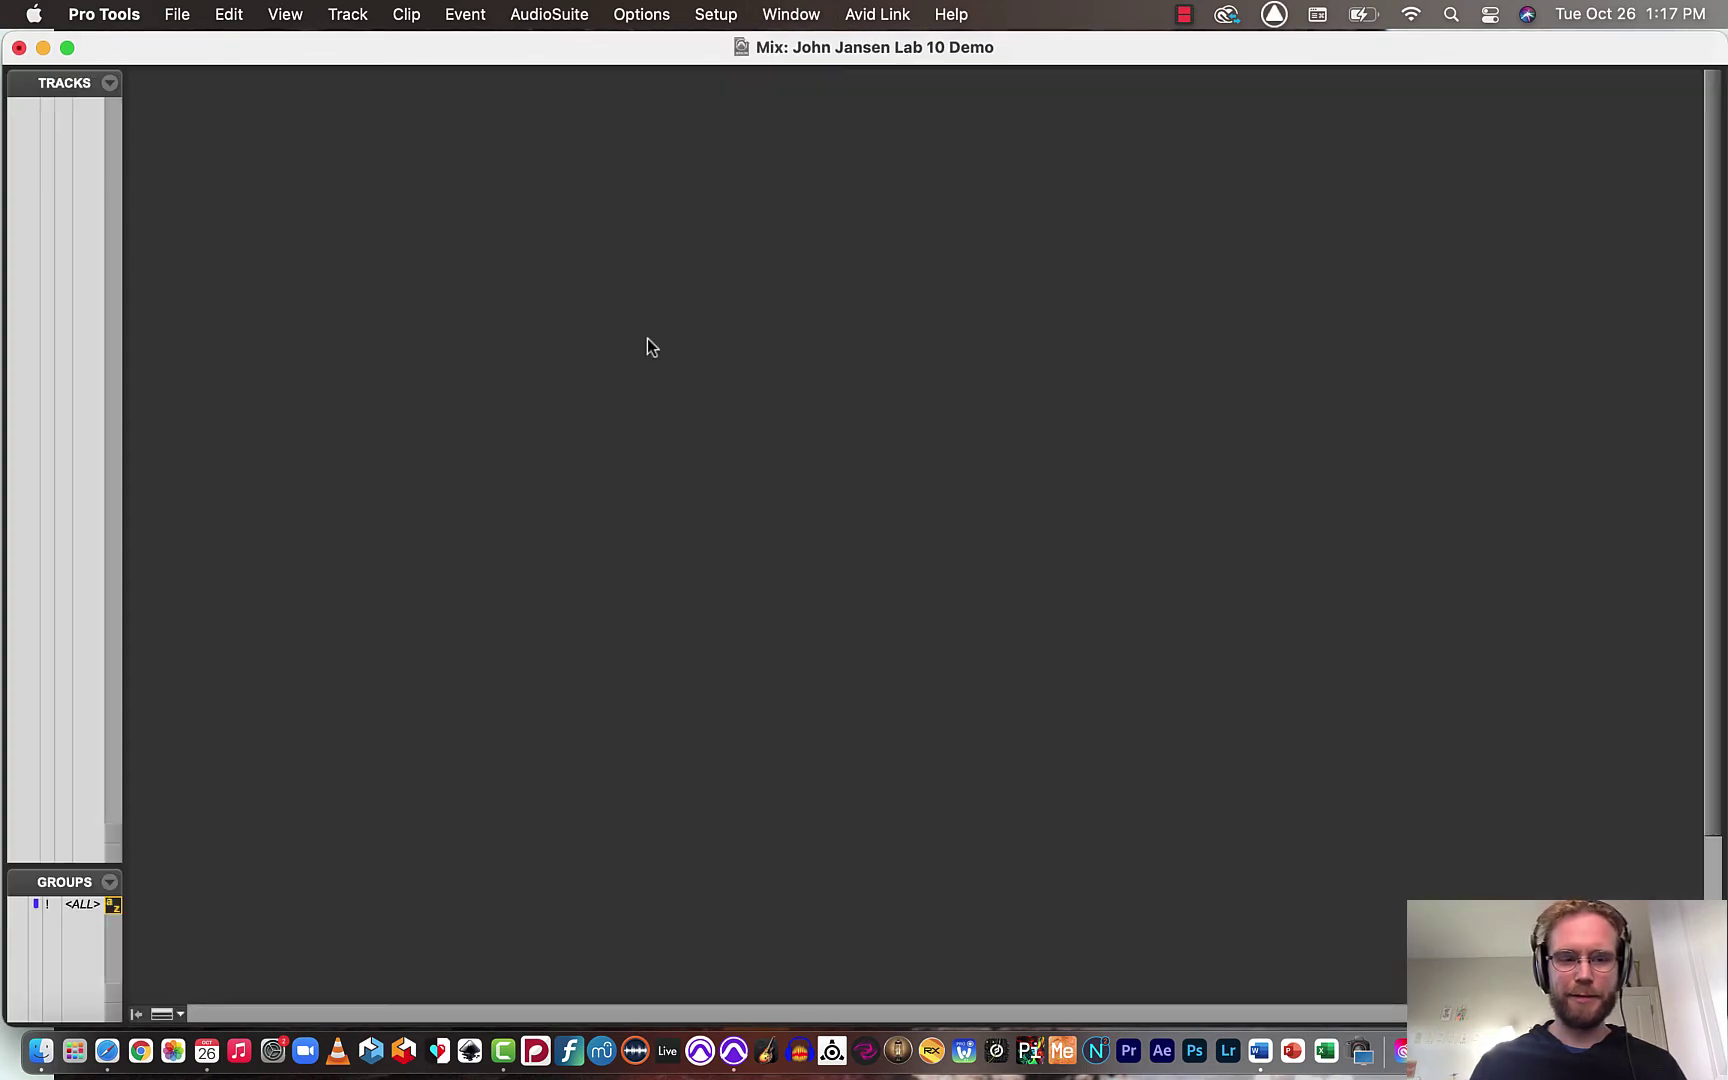
pyautogui.press('super+equal')
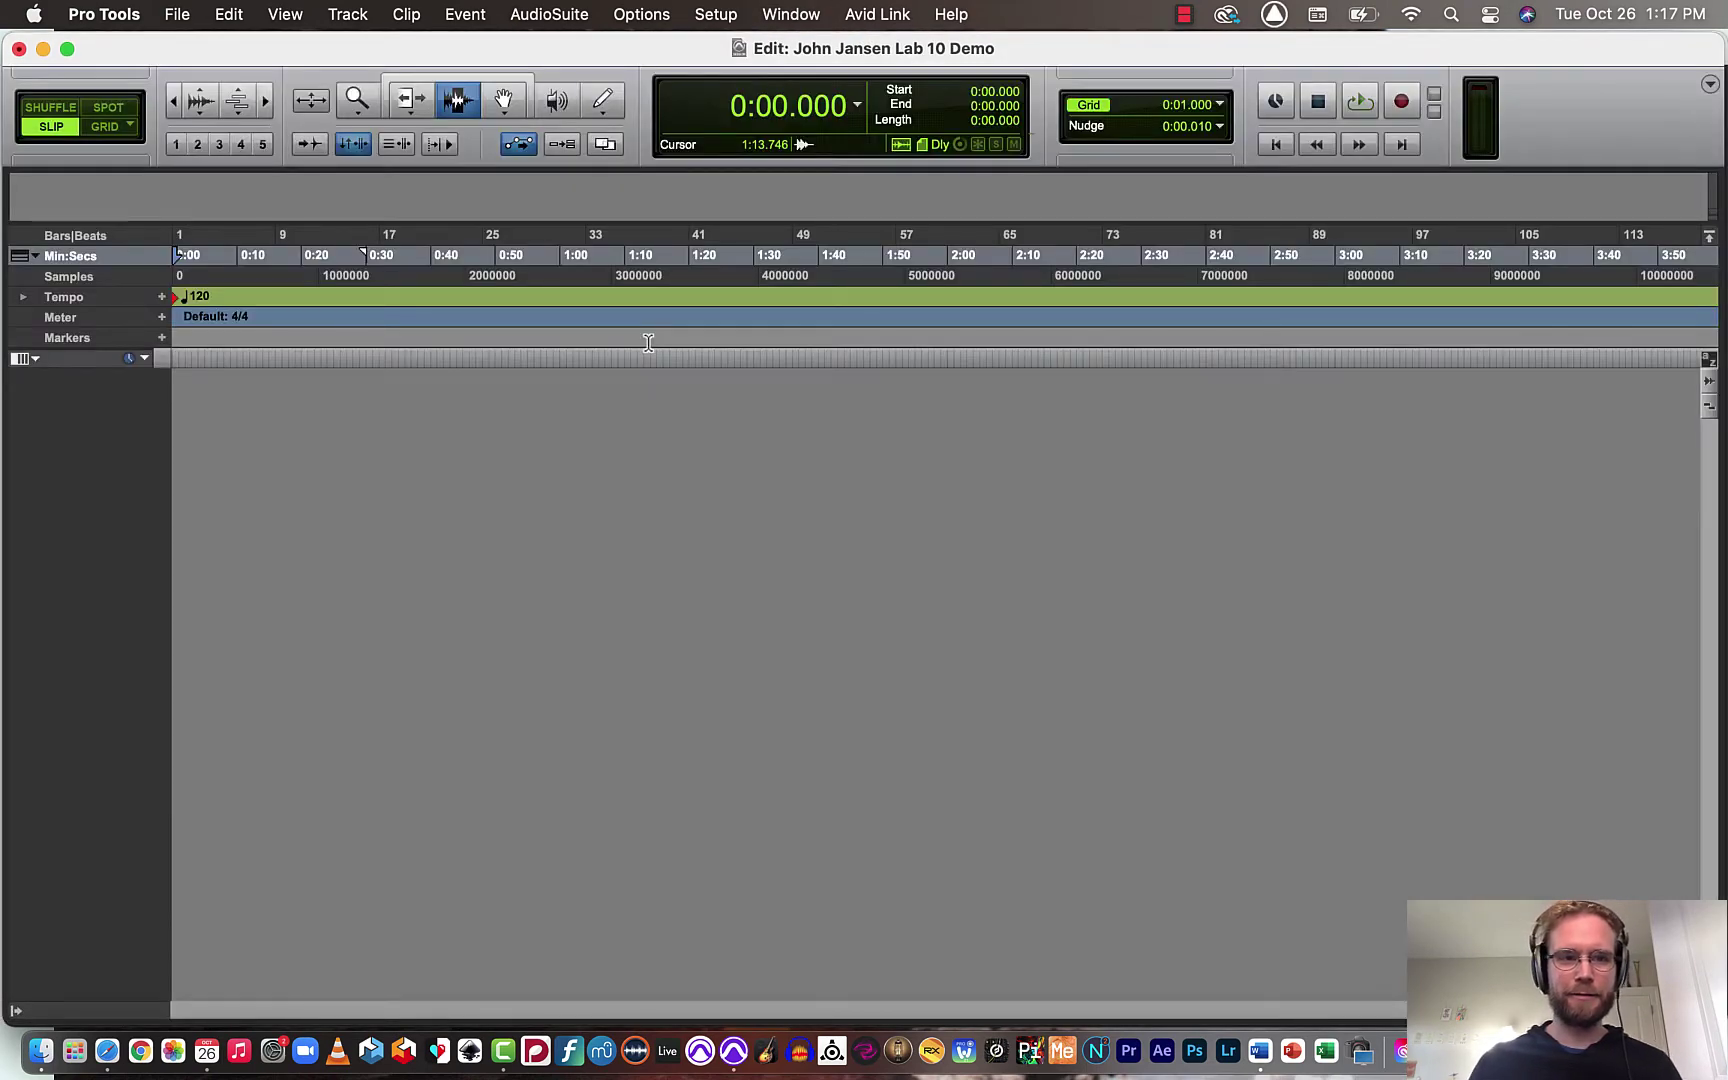
pyautogui.click(176, 14)
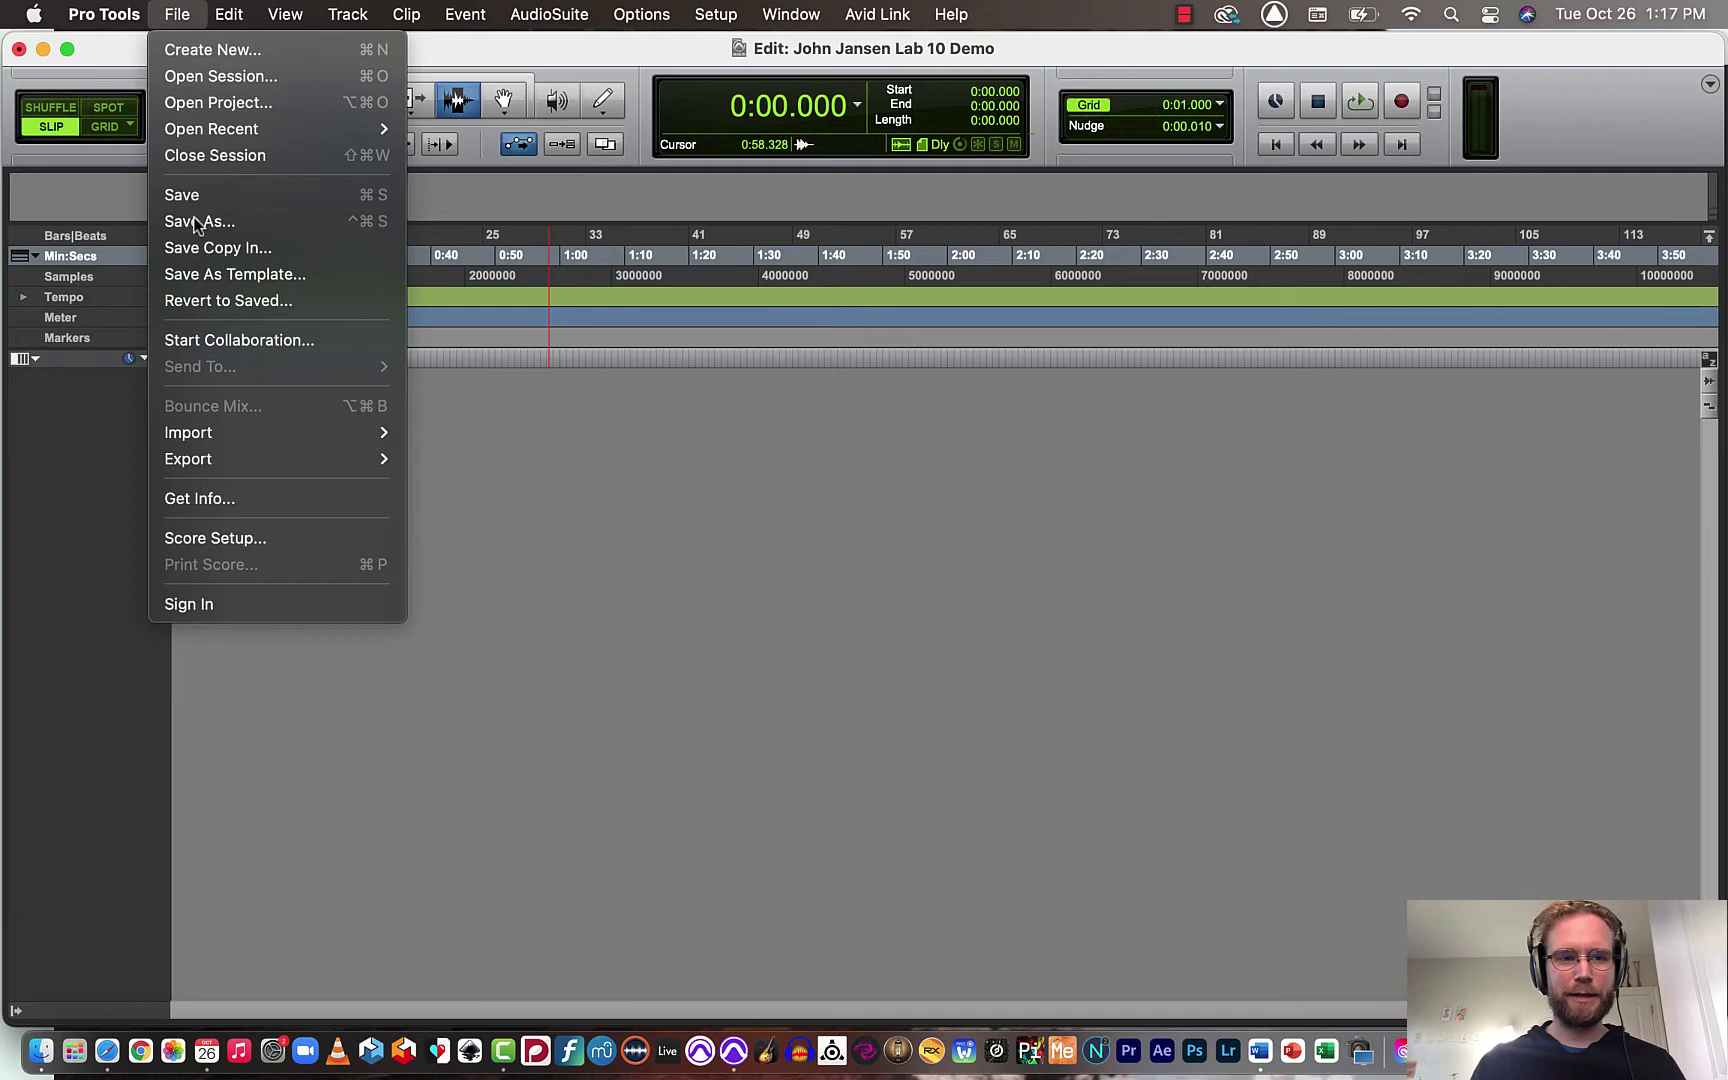
# Step: Preview Edit 05 A.wav in the audio import browser, add it to the import list, and proceed
pyautogui.moveTo(219, 432)
pyautogui.click(514, 468)
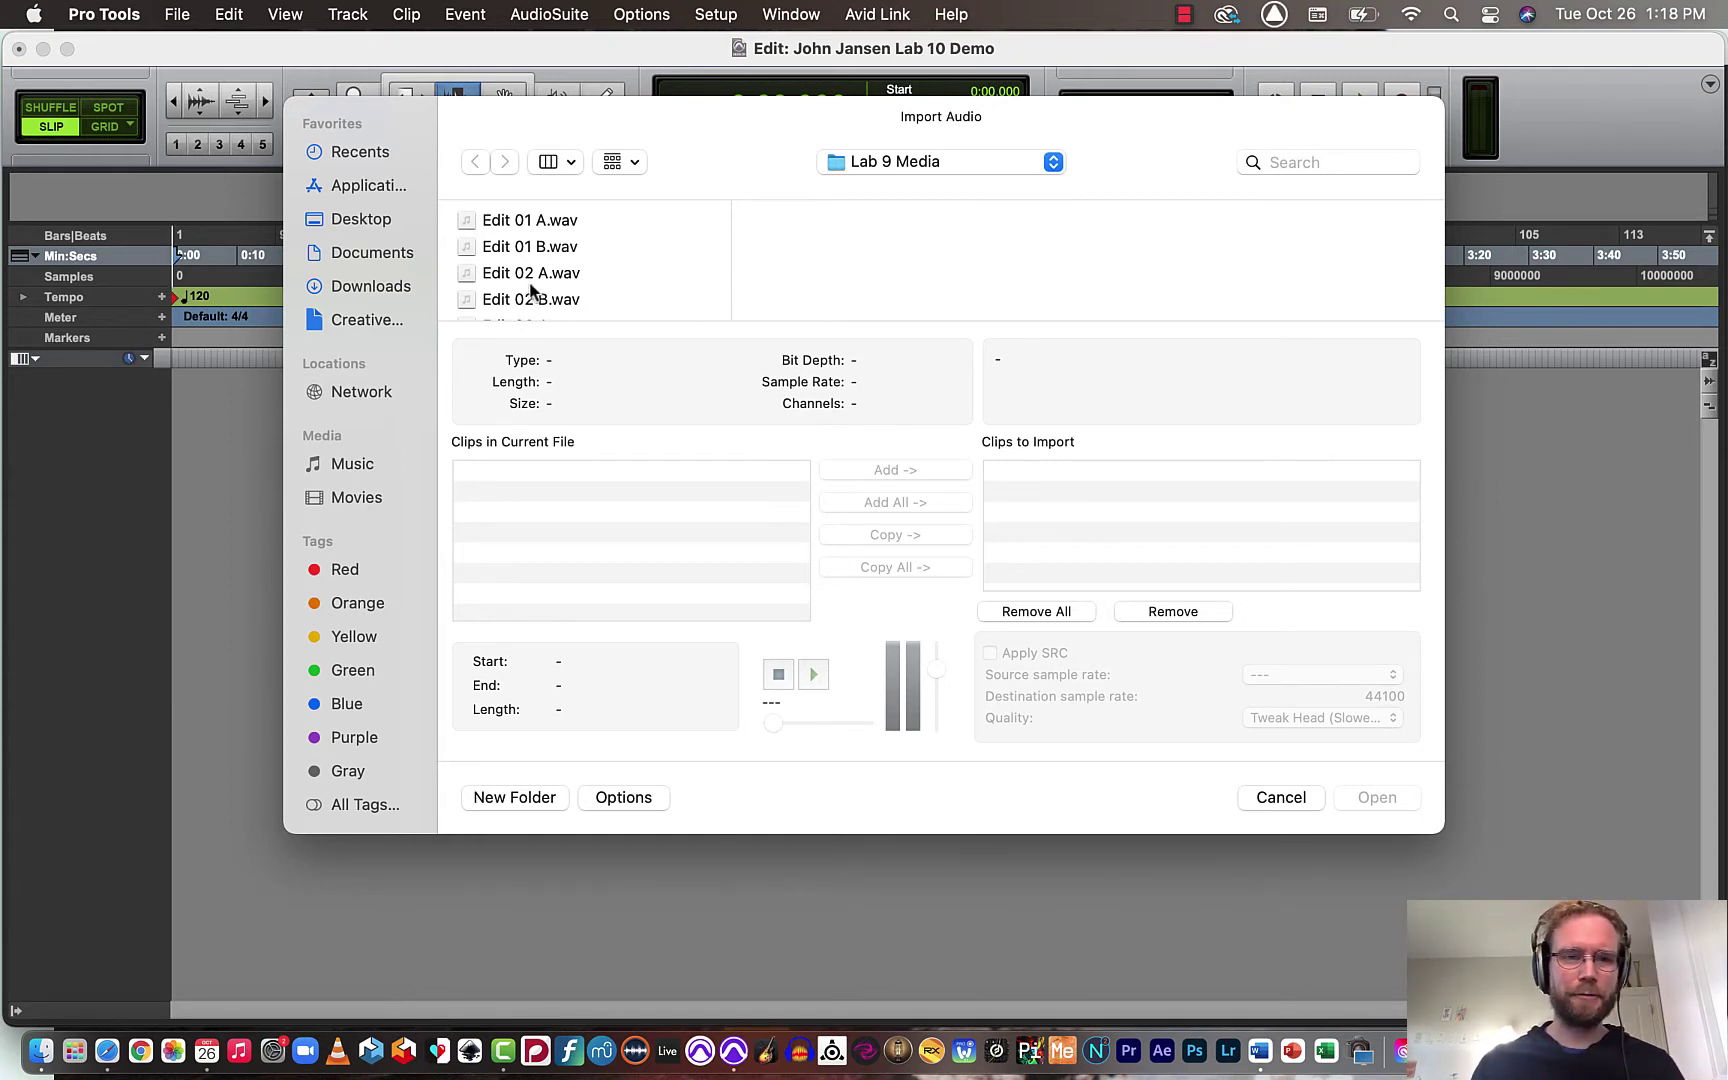
pyautogui.scroll(-5, 532, 289)
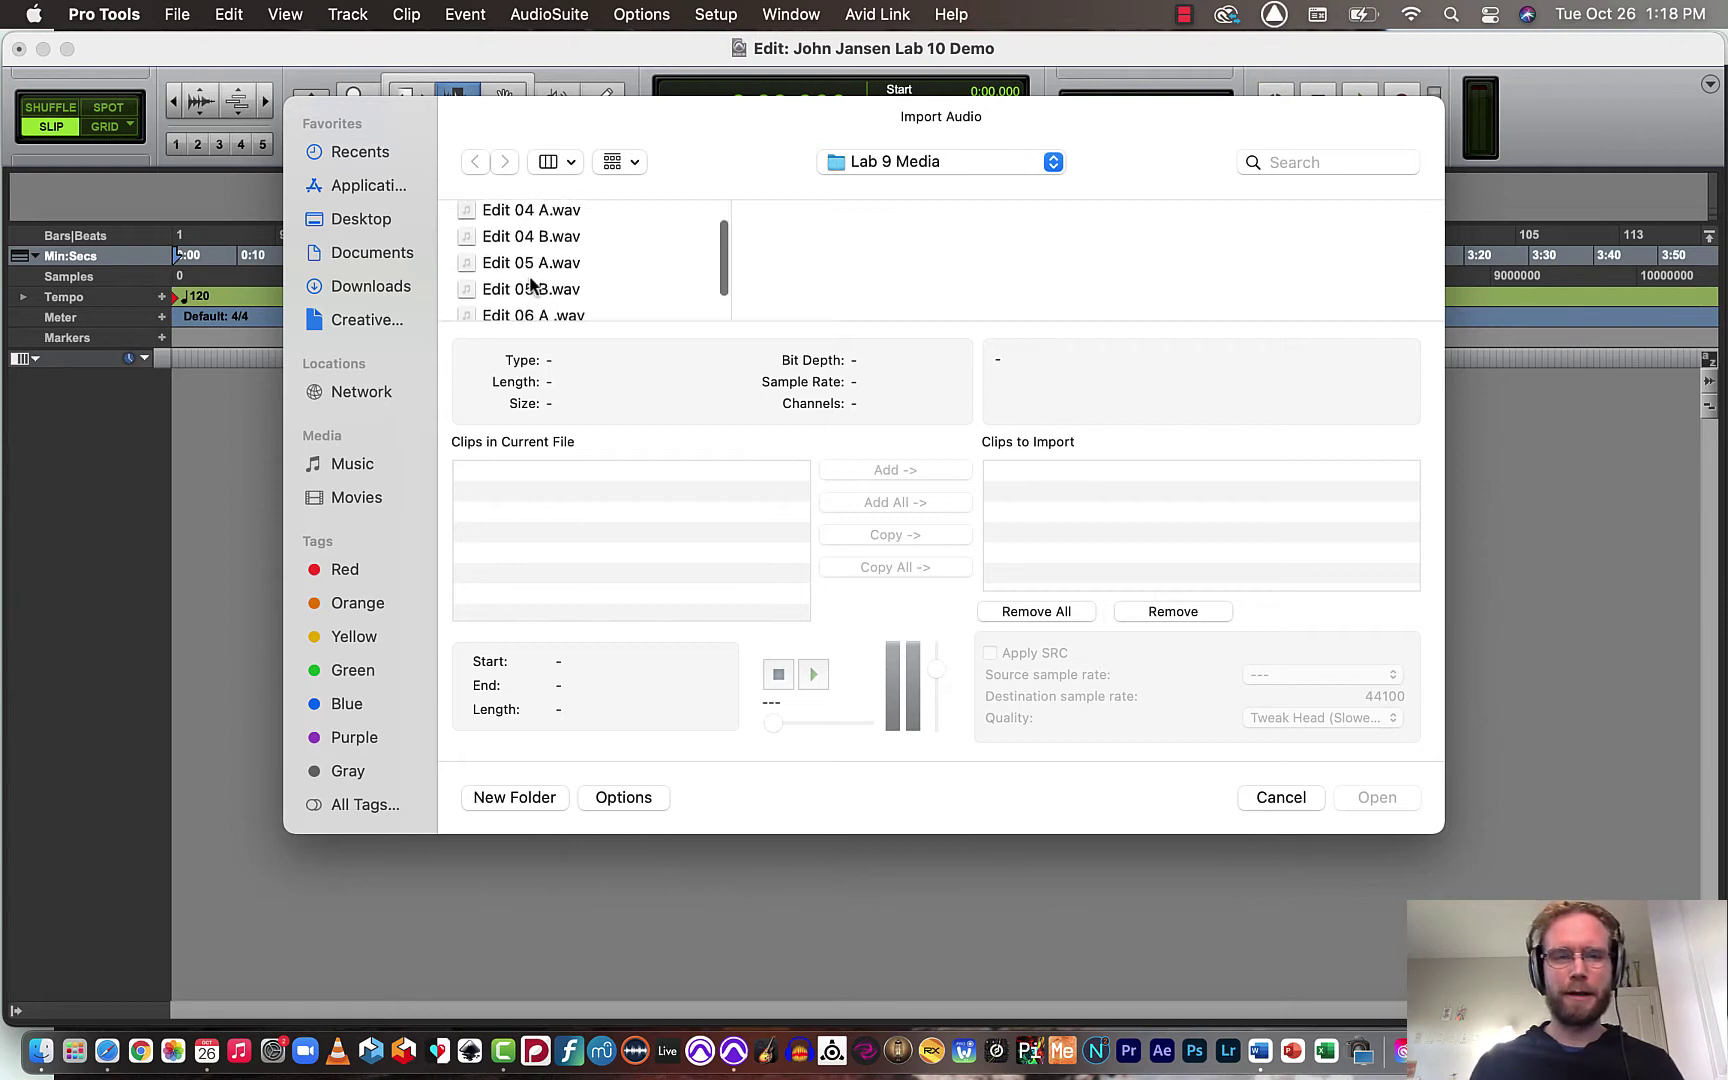
pyautogui.scroll(-1, 532, 287)
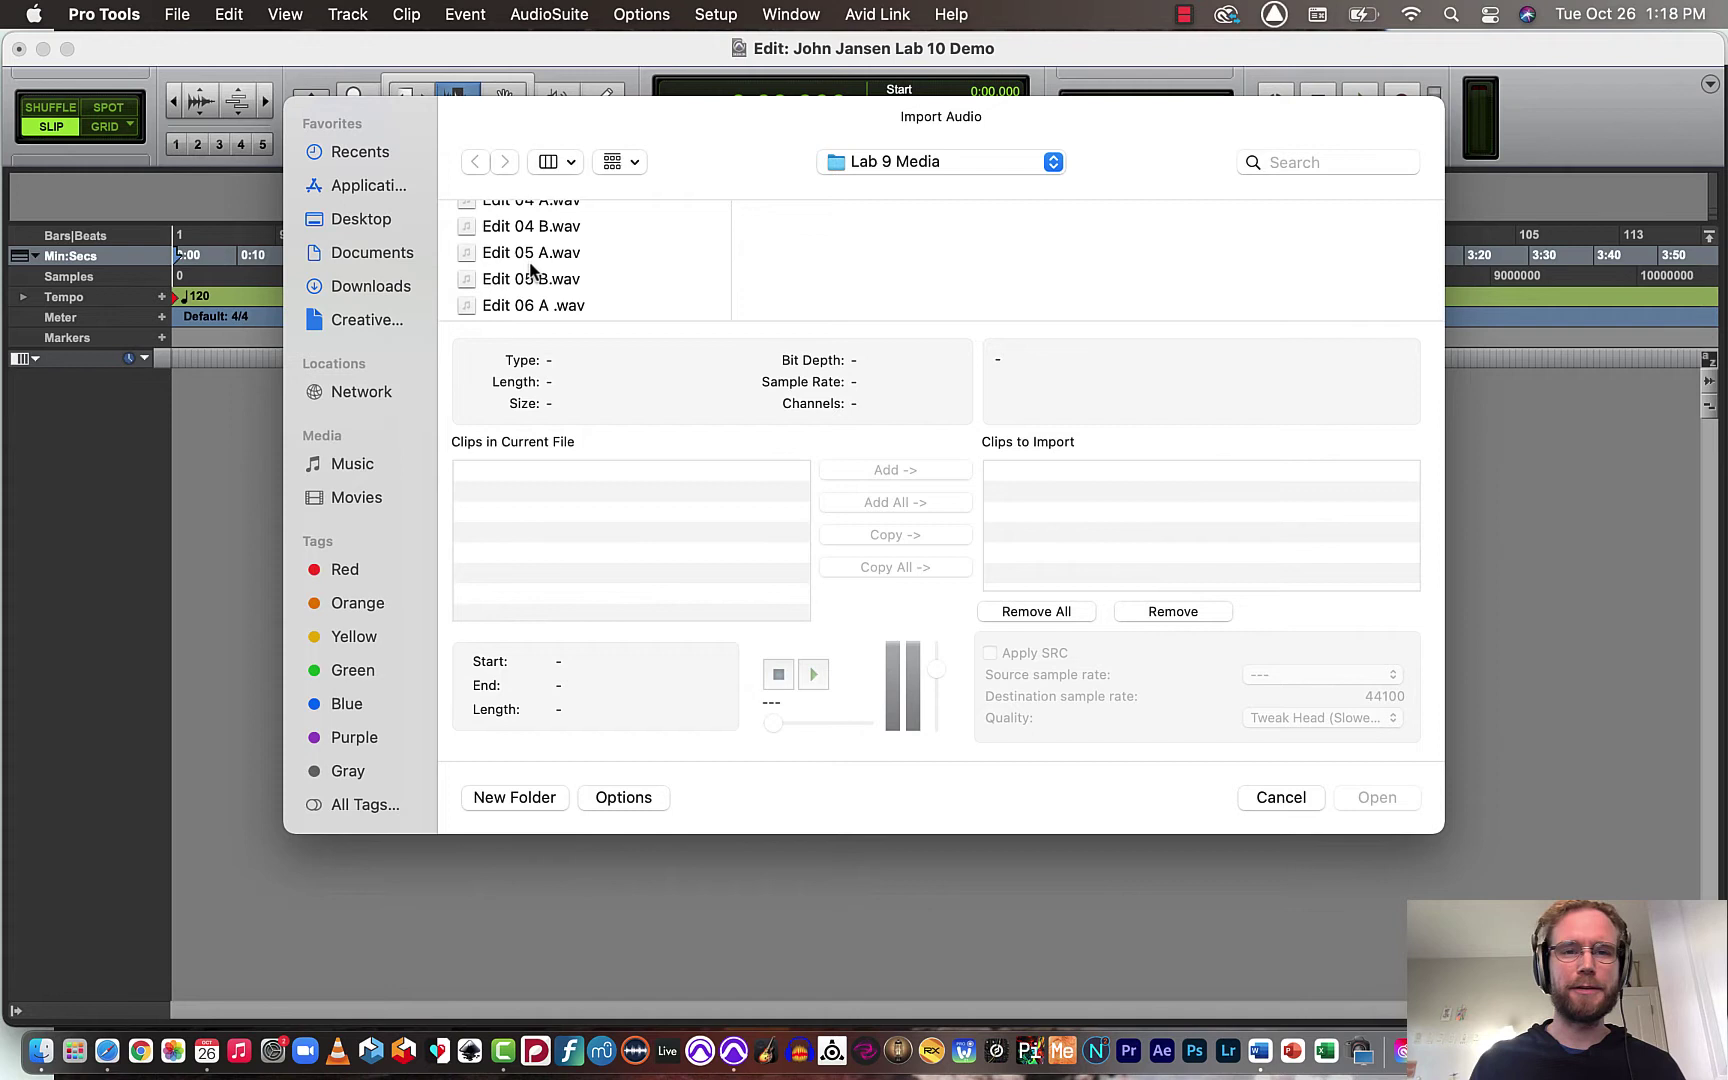
pyautogui.click(521, 251)
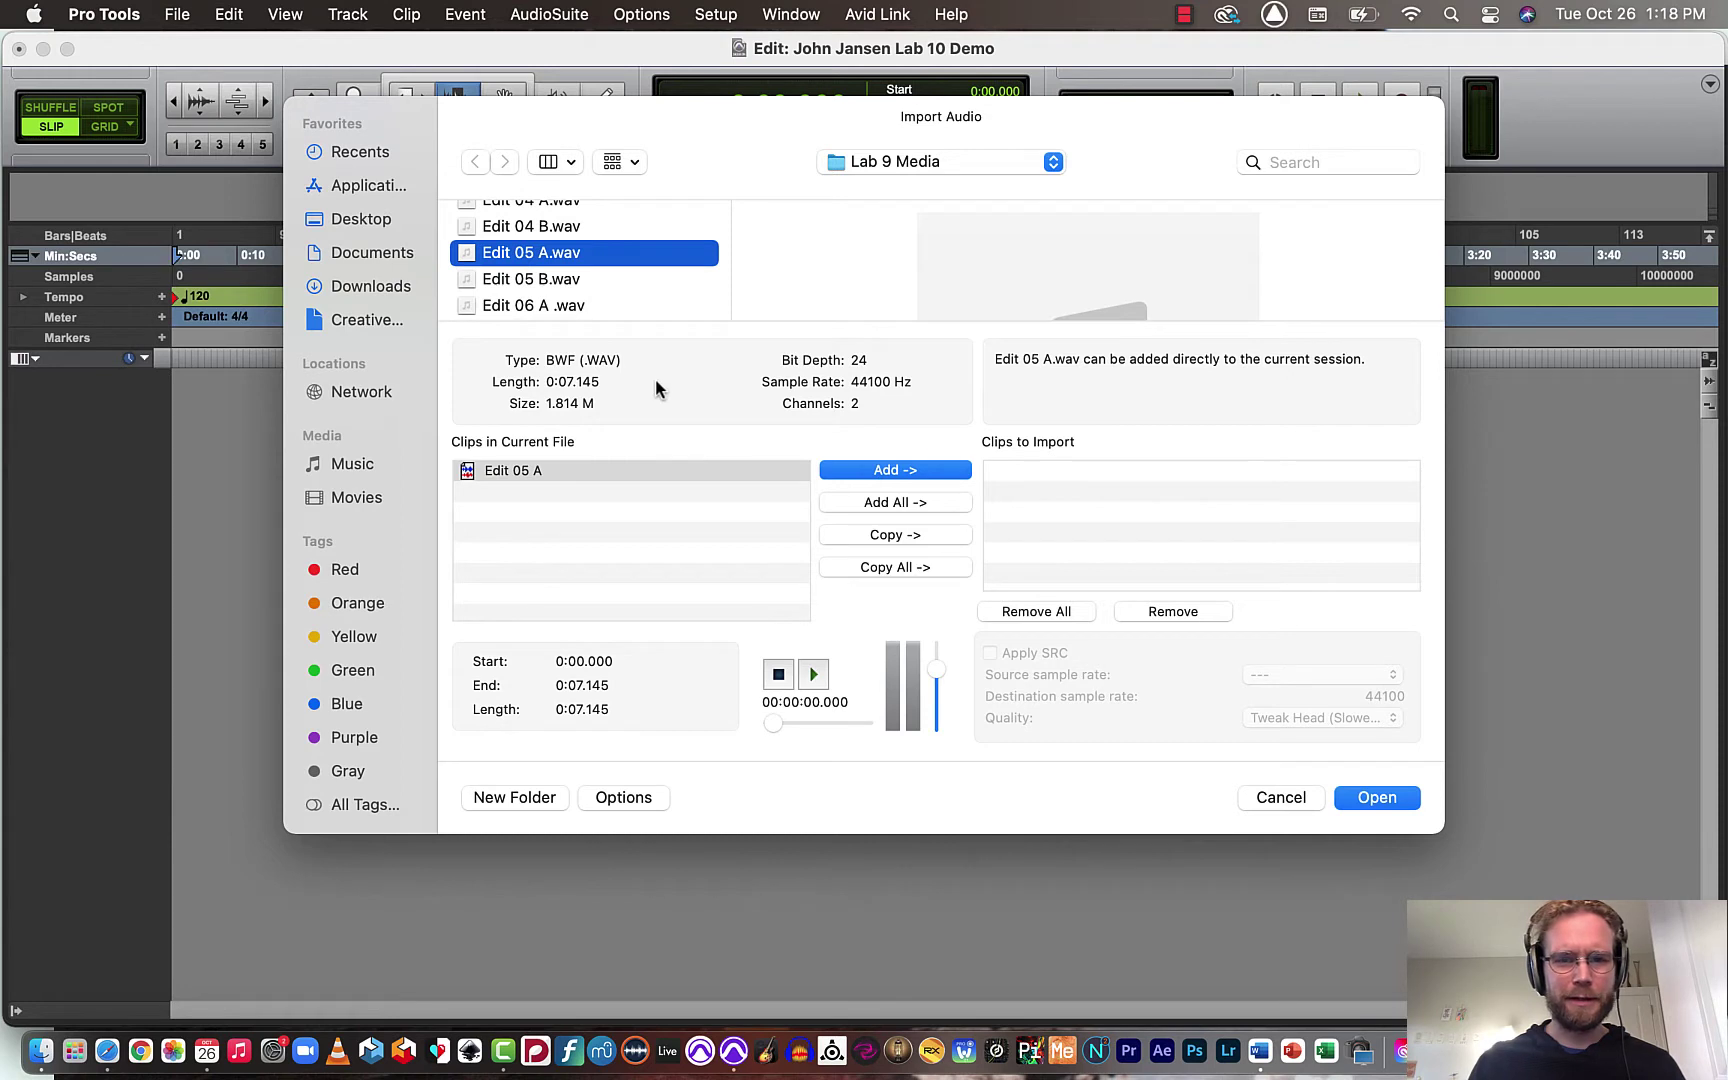
pyautogui.click(813, 675)
pyautogui.click(778, 674)
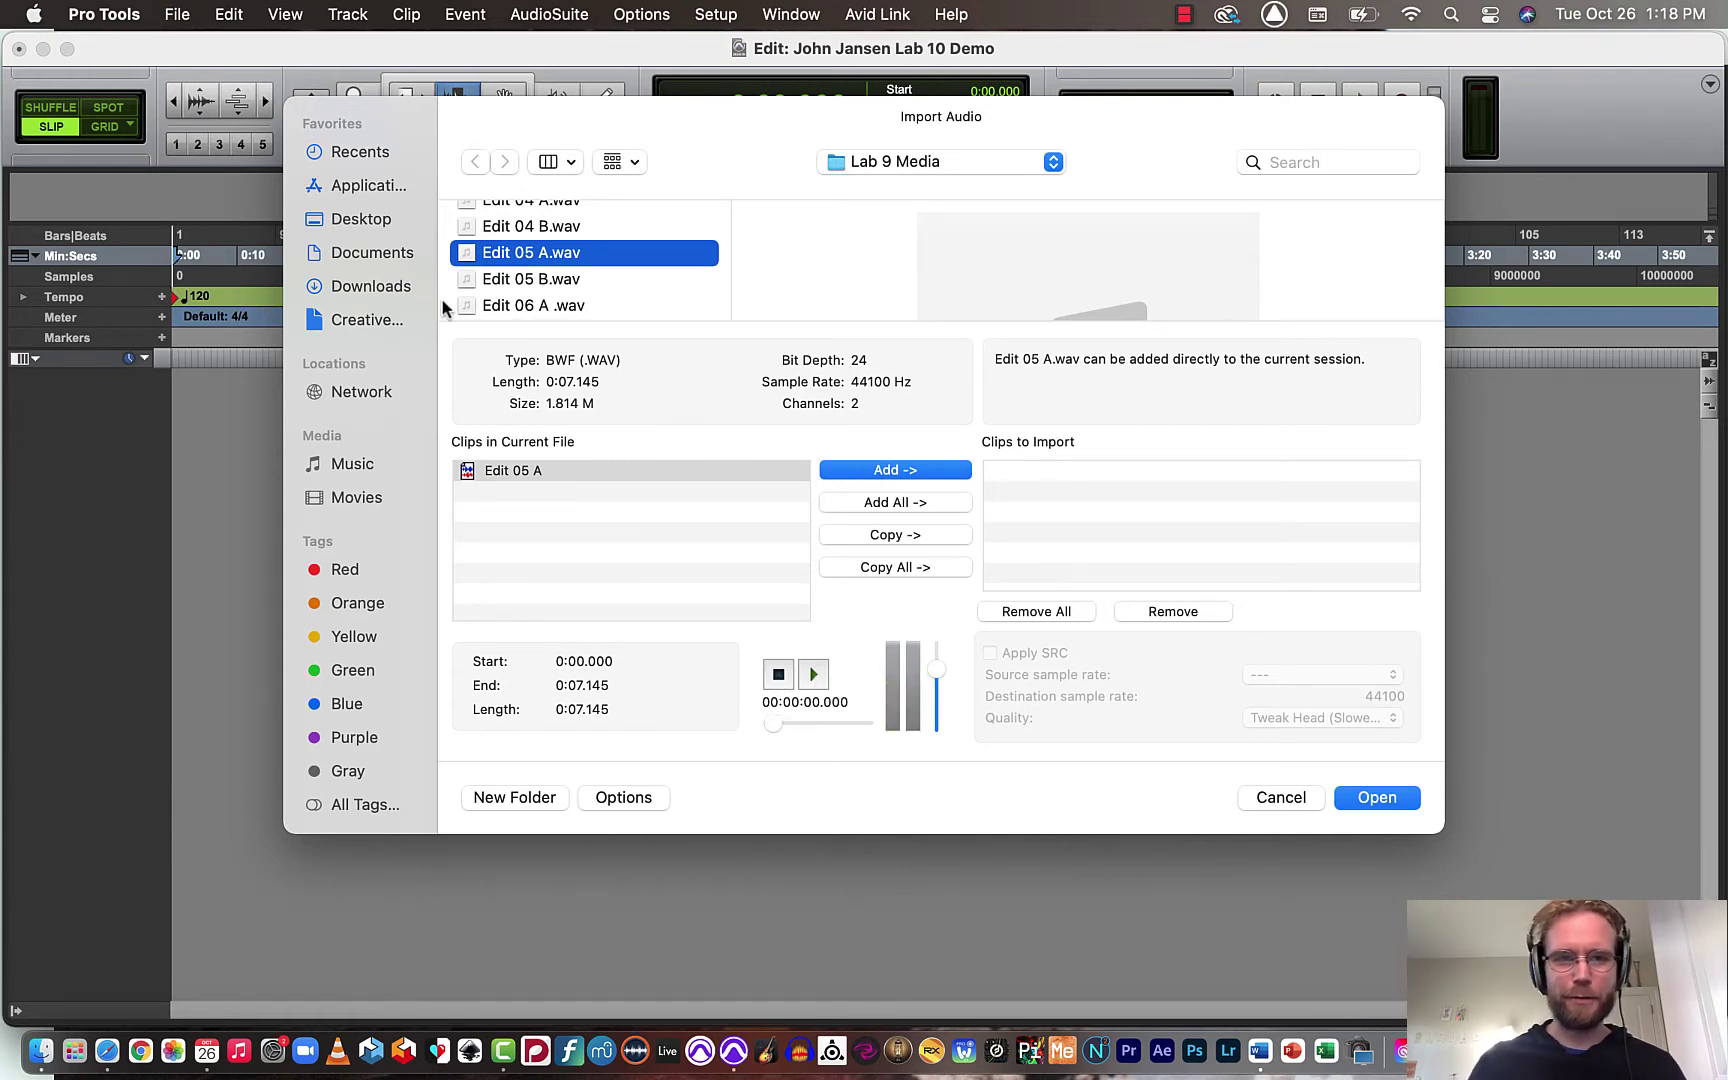
pyautogui.click(932, 469)
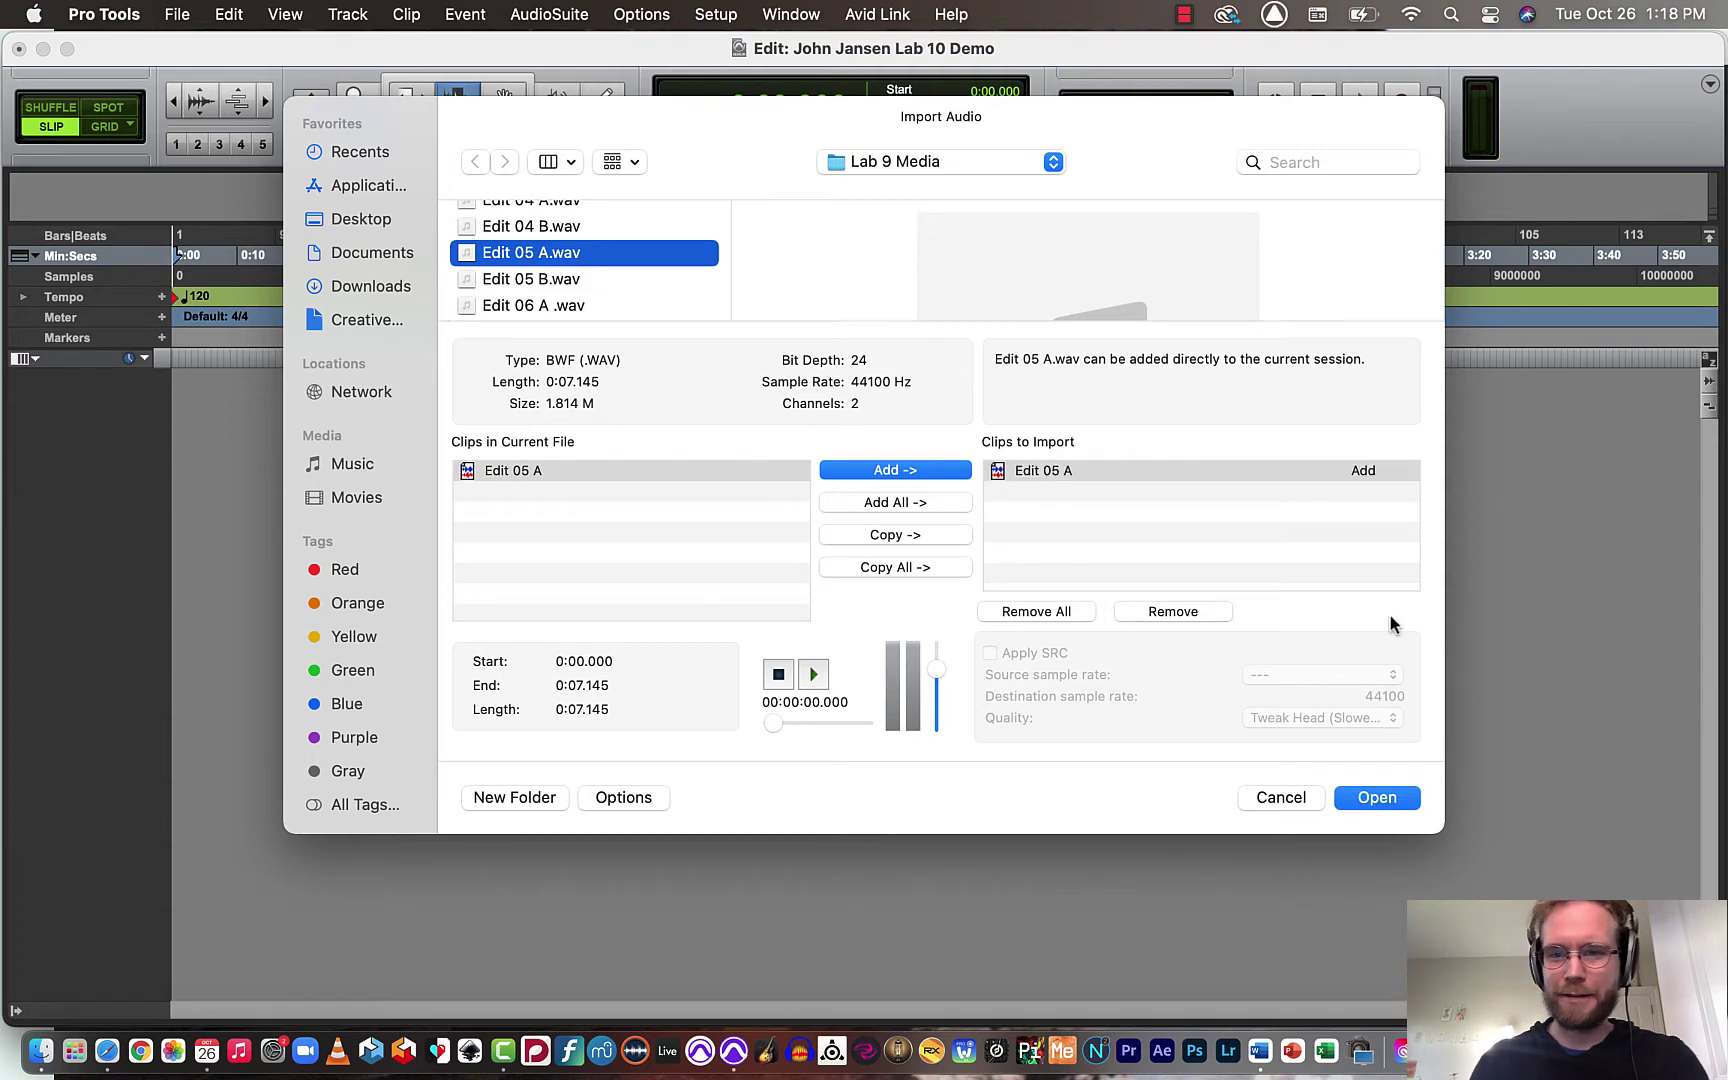
pyautogui.click(1378, 795)
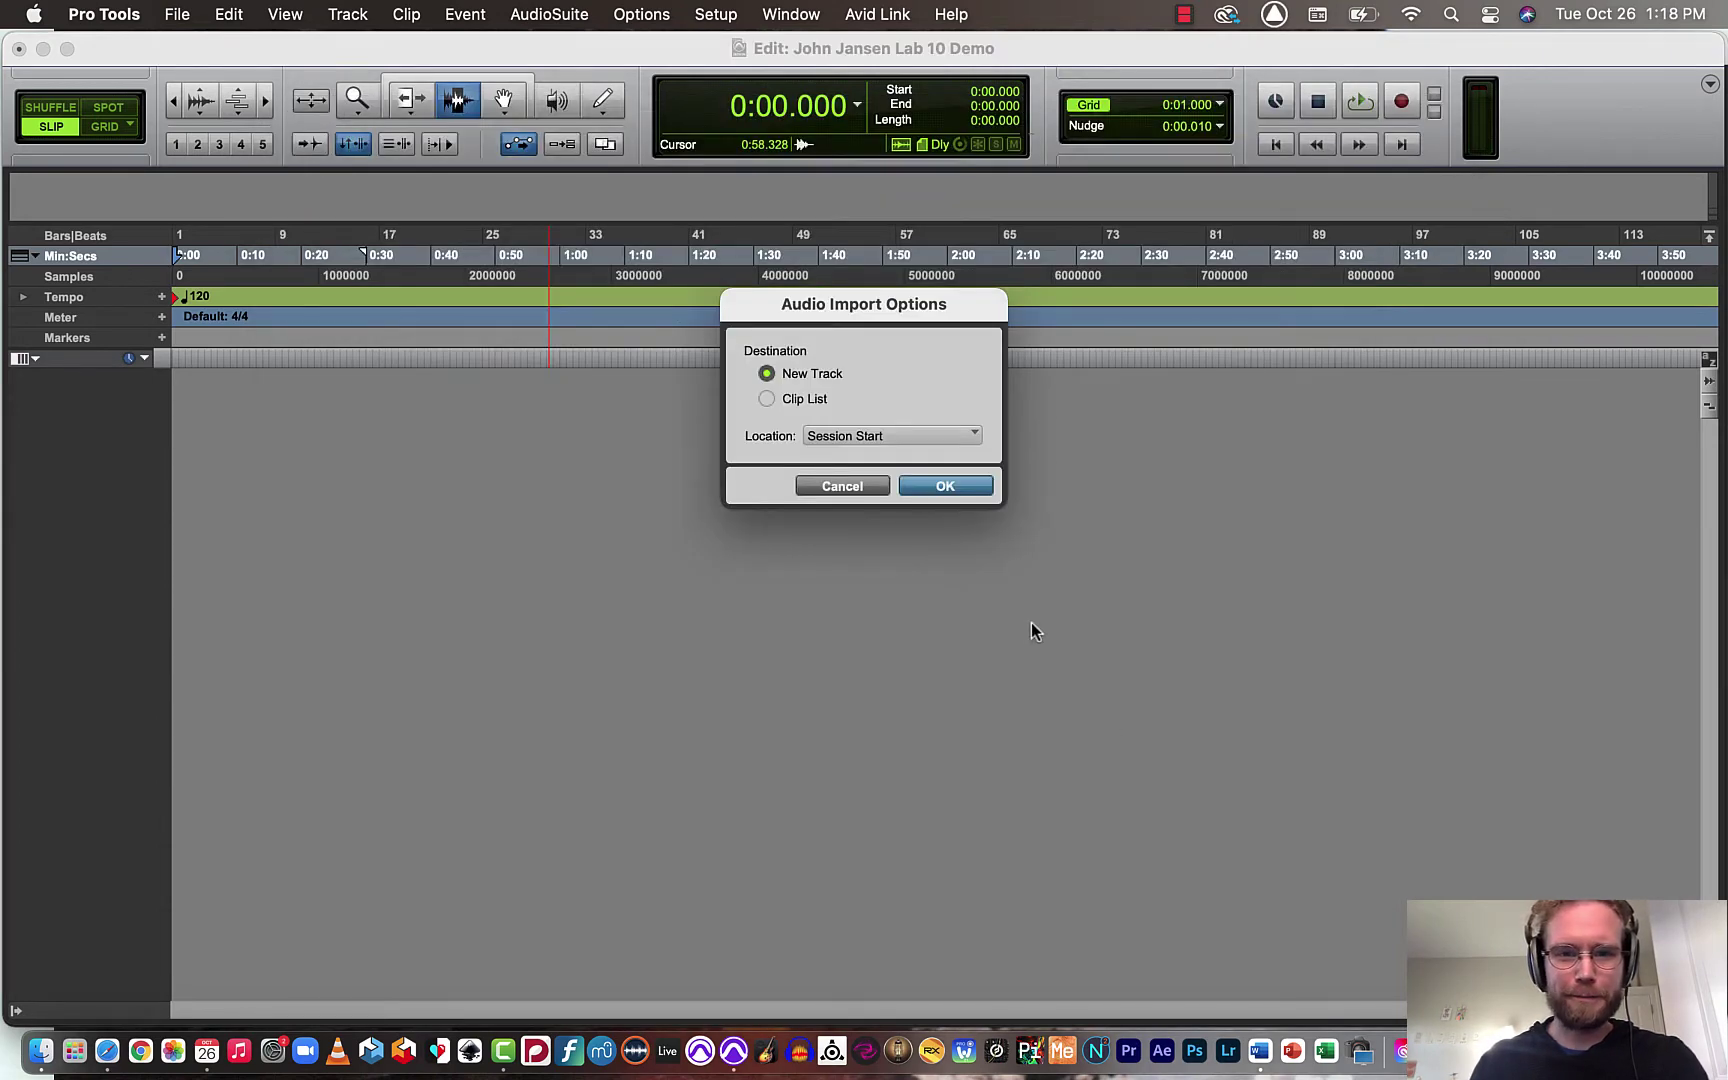
# Step: Import Edit 05 A onto a new track at session start and zoom in on the clip
pyautogui.click(959, 485)
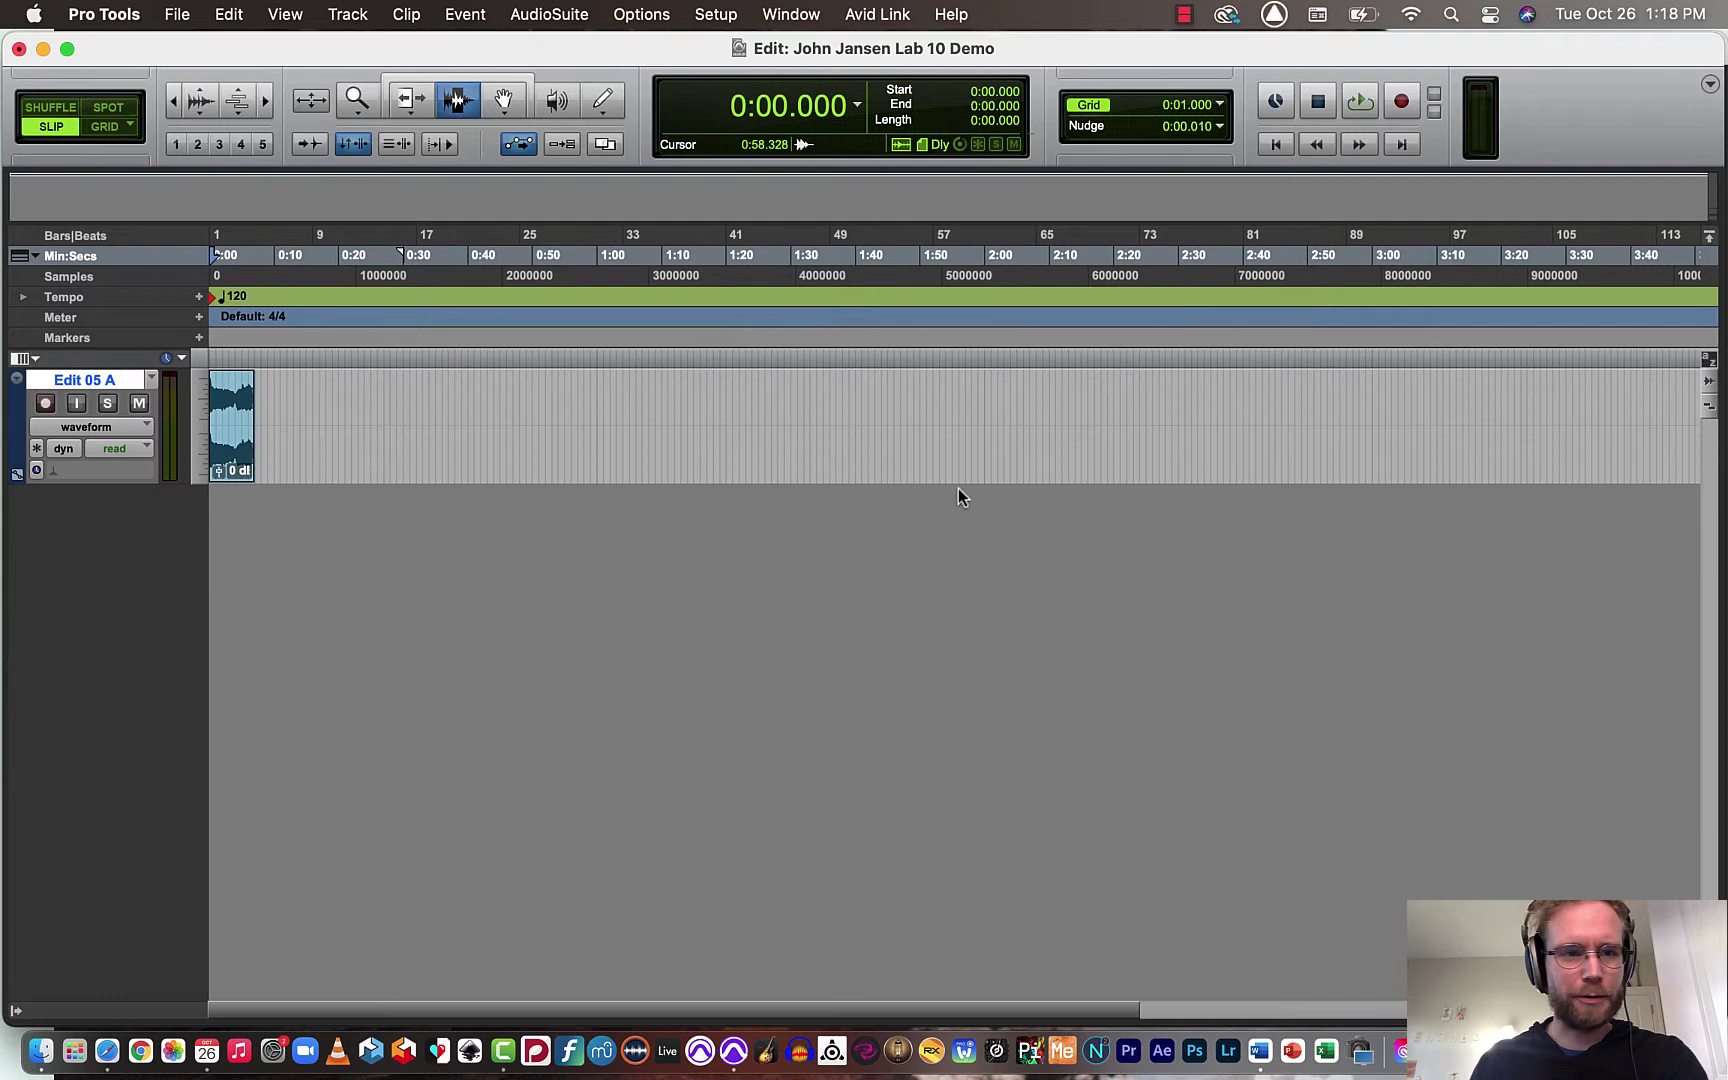
pyautogui.click(355, 97)
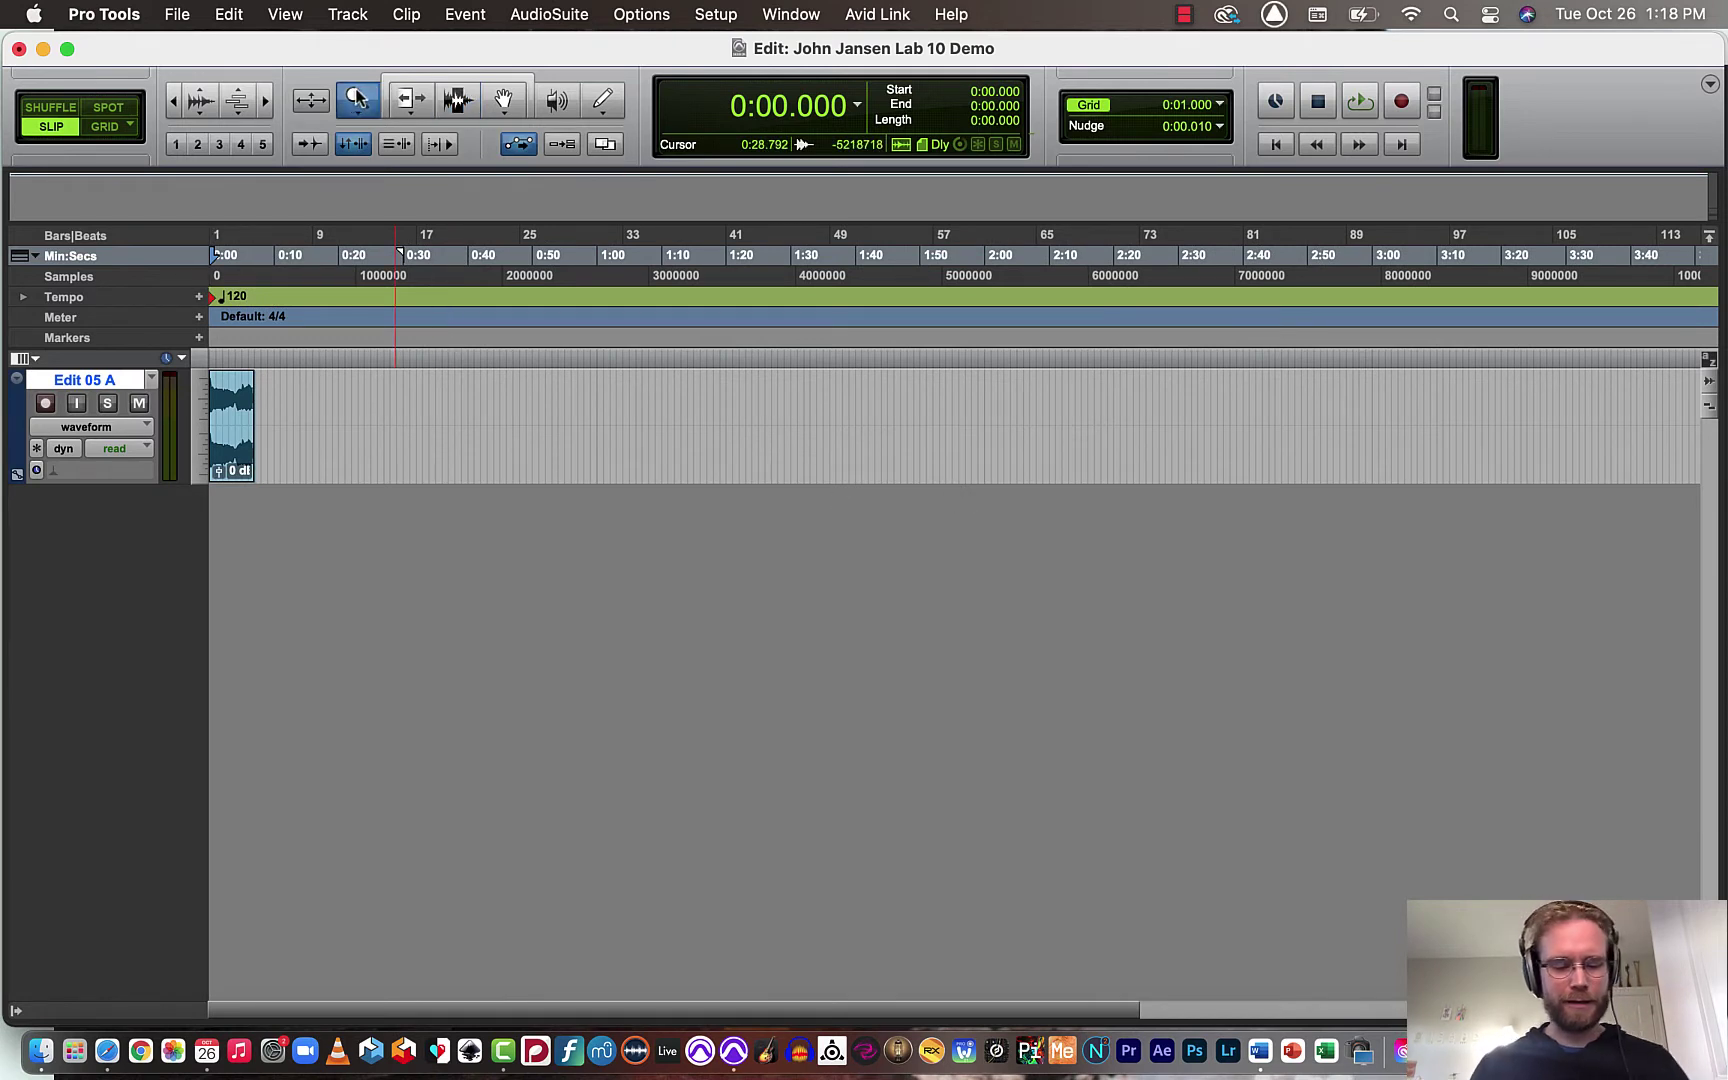
pyautogui.keyDown('alt'); pyautogui.click(271, 424); pyautogui.keyUp('alt')
pyautogui.click(271, 424)
pyautogui.click(271, 424)
pyautogui.click(271, 424)
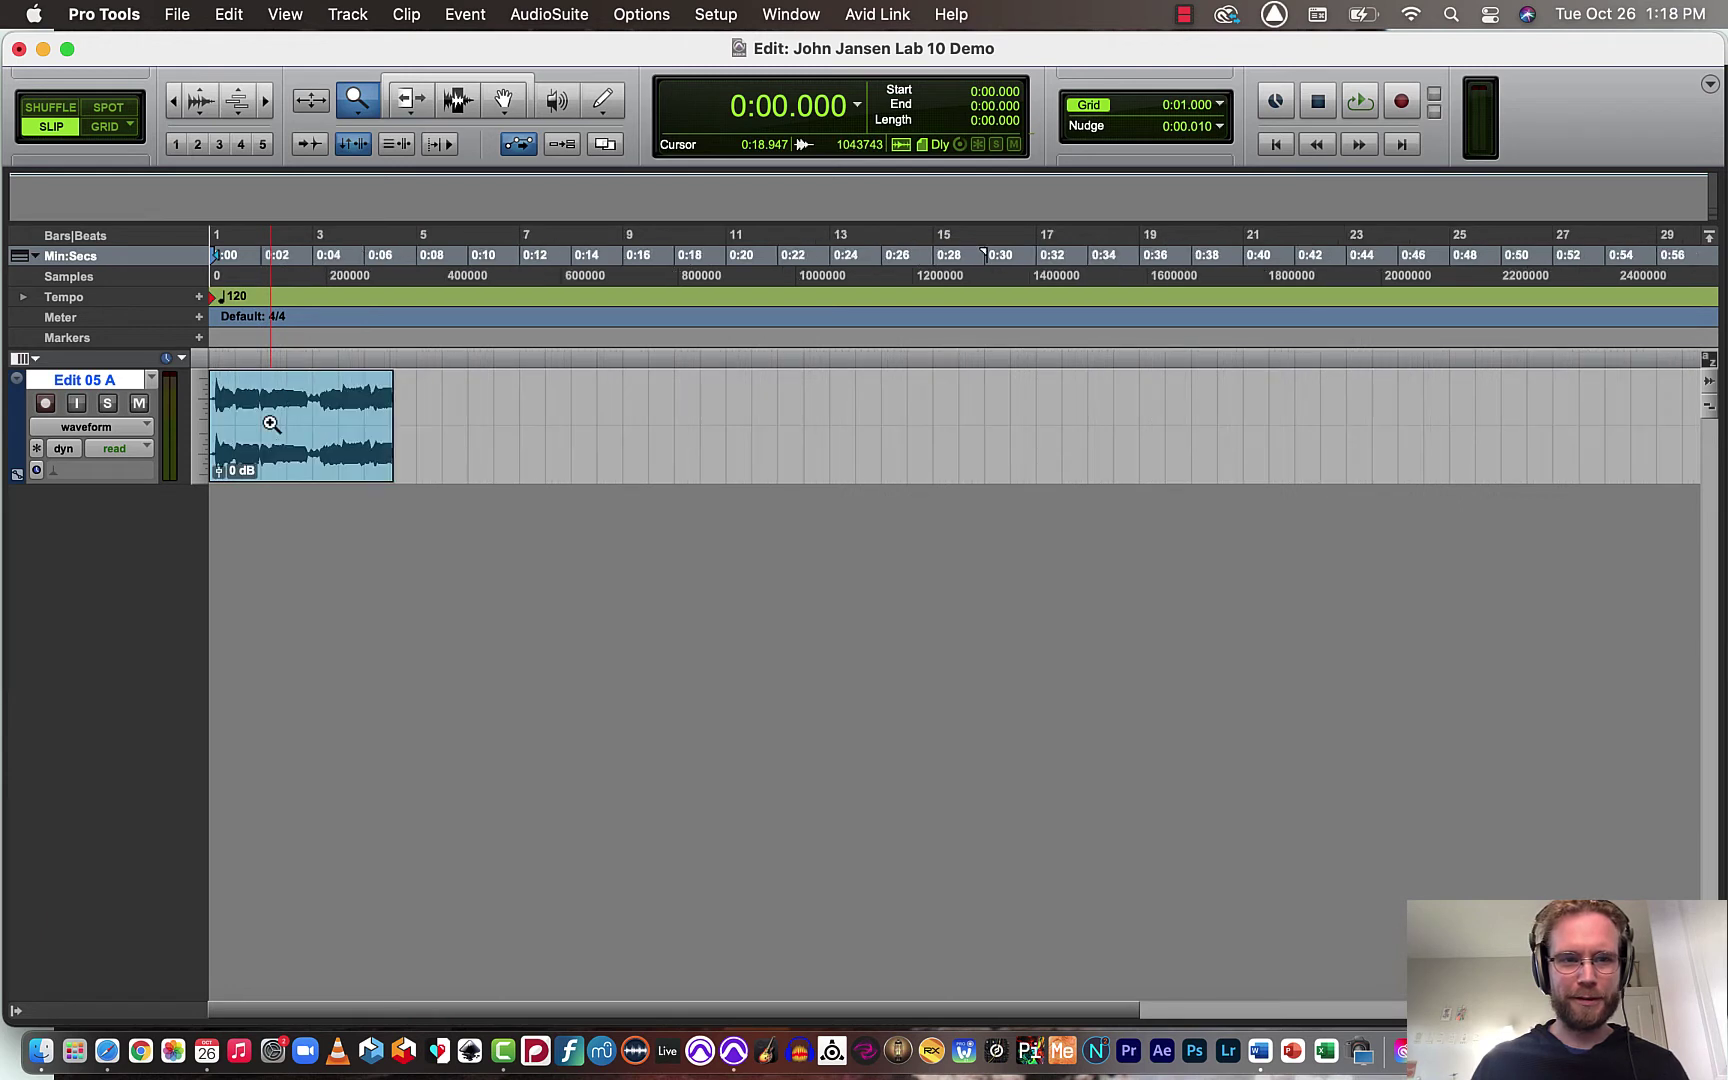
pyautogui.click(271, 424)
pyautogui.click(271, 424)
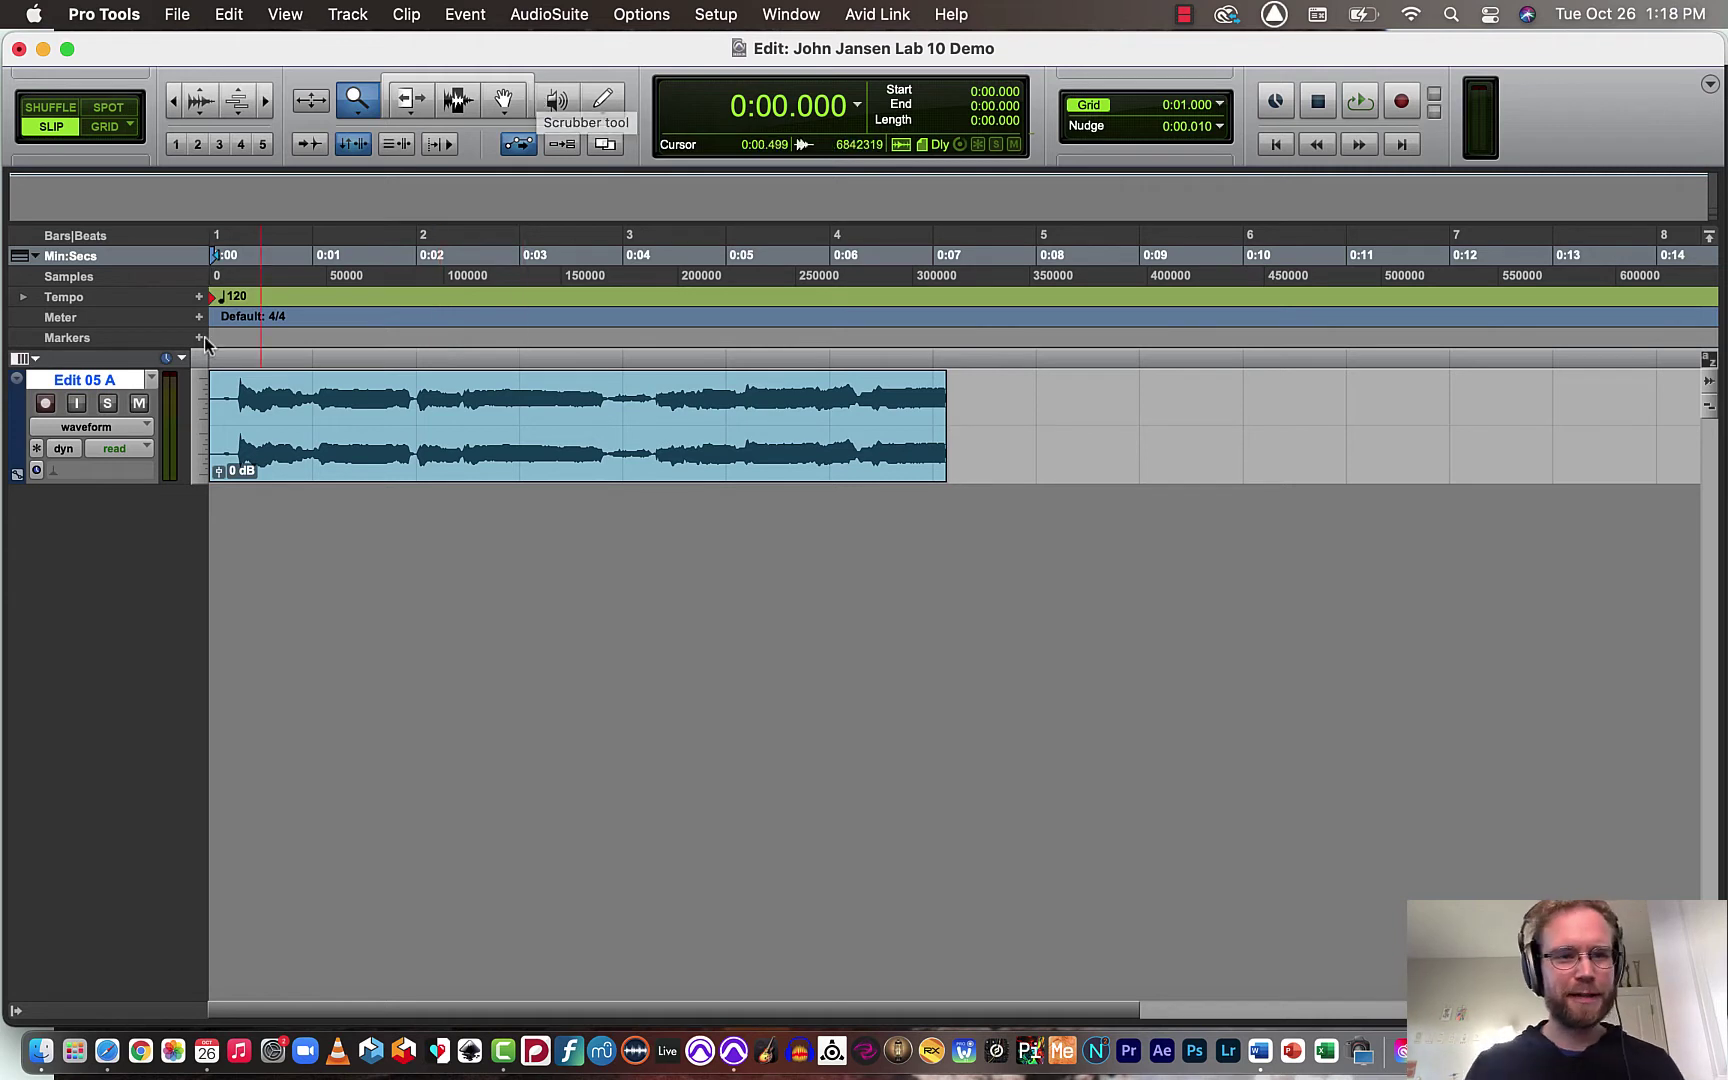
# Step: Rename the Edit 05 A track to 'Vocals', correcting the 'Voals' typo
pyautogui.doubleClick(119, 377)
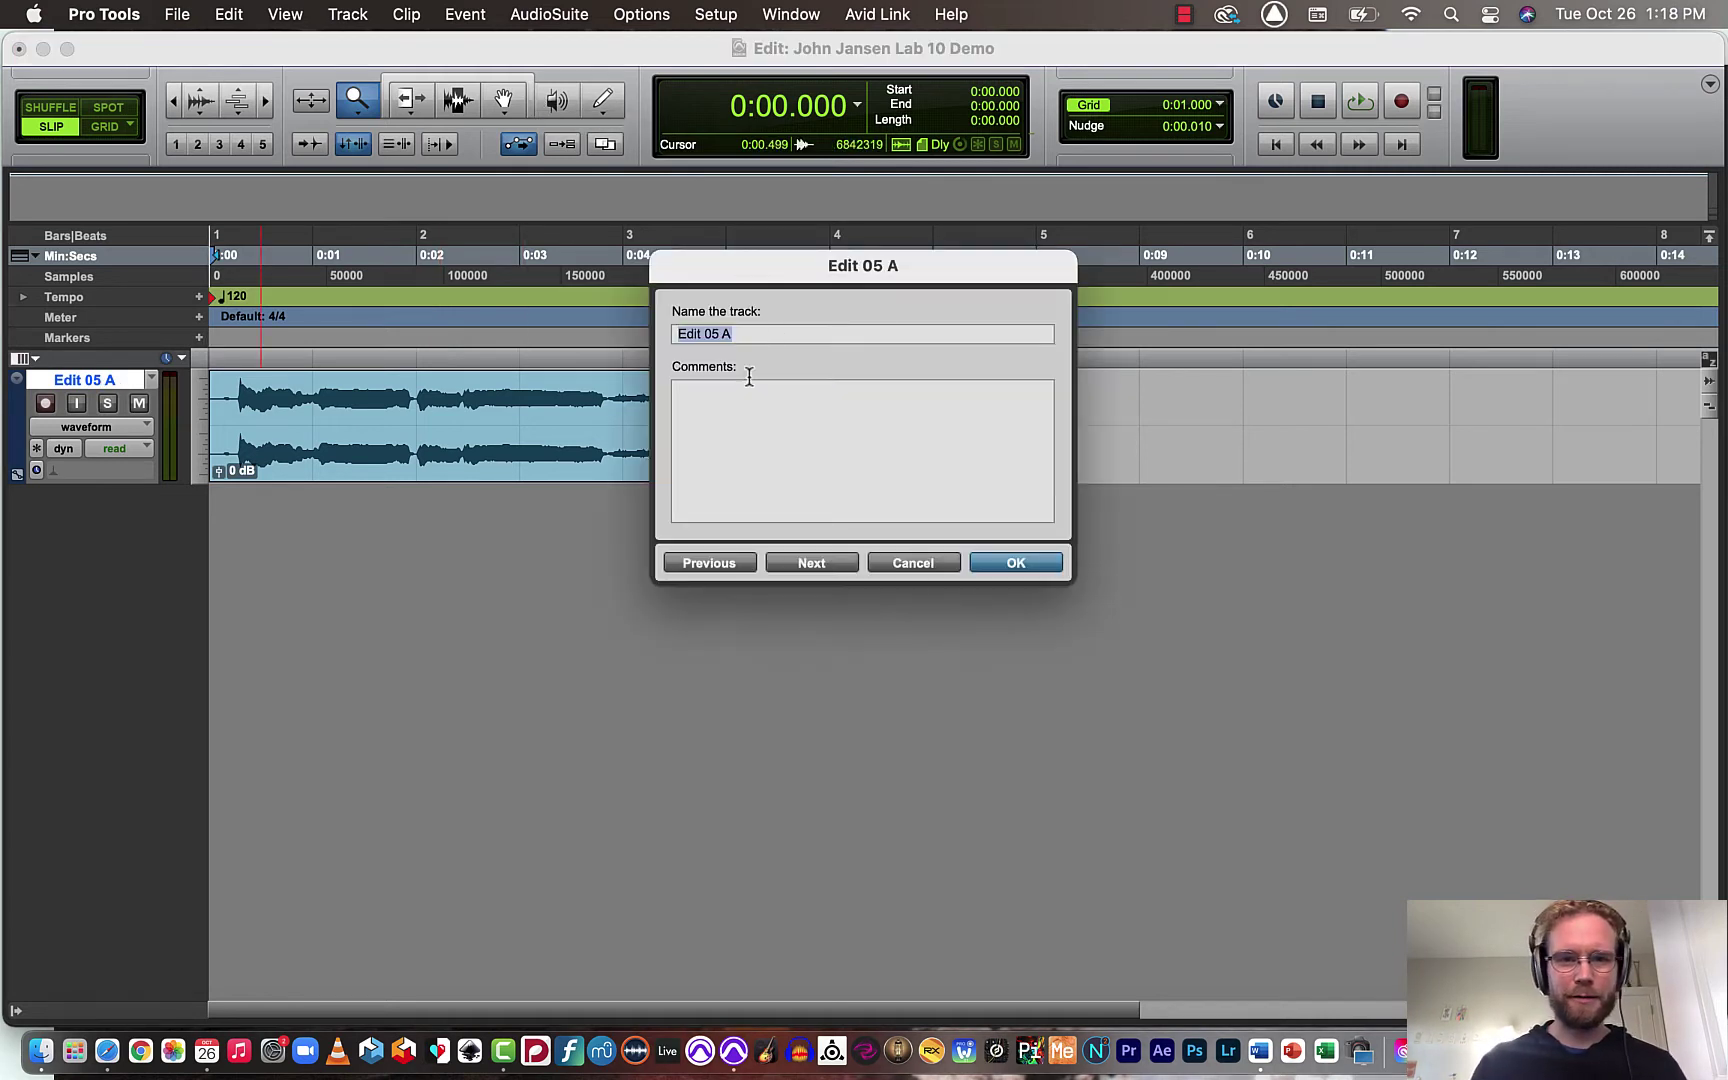
pyautogui.write('Voals')
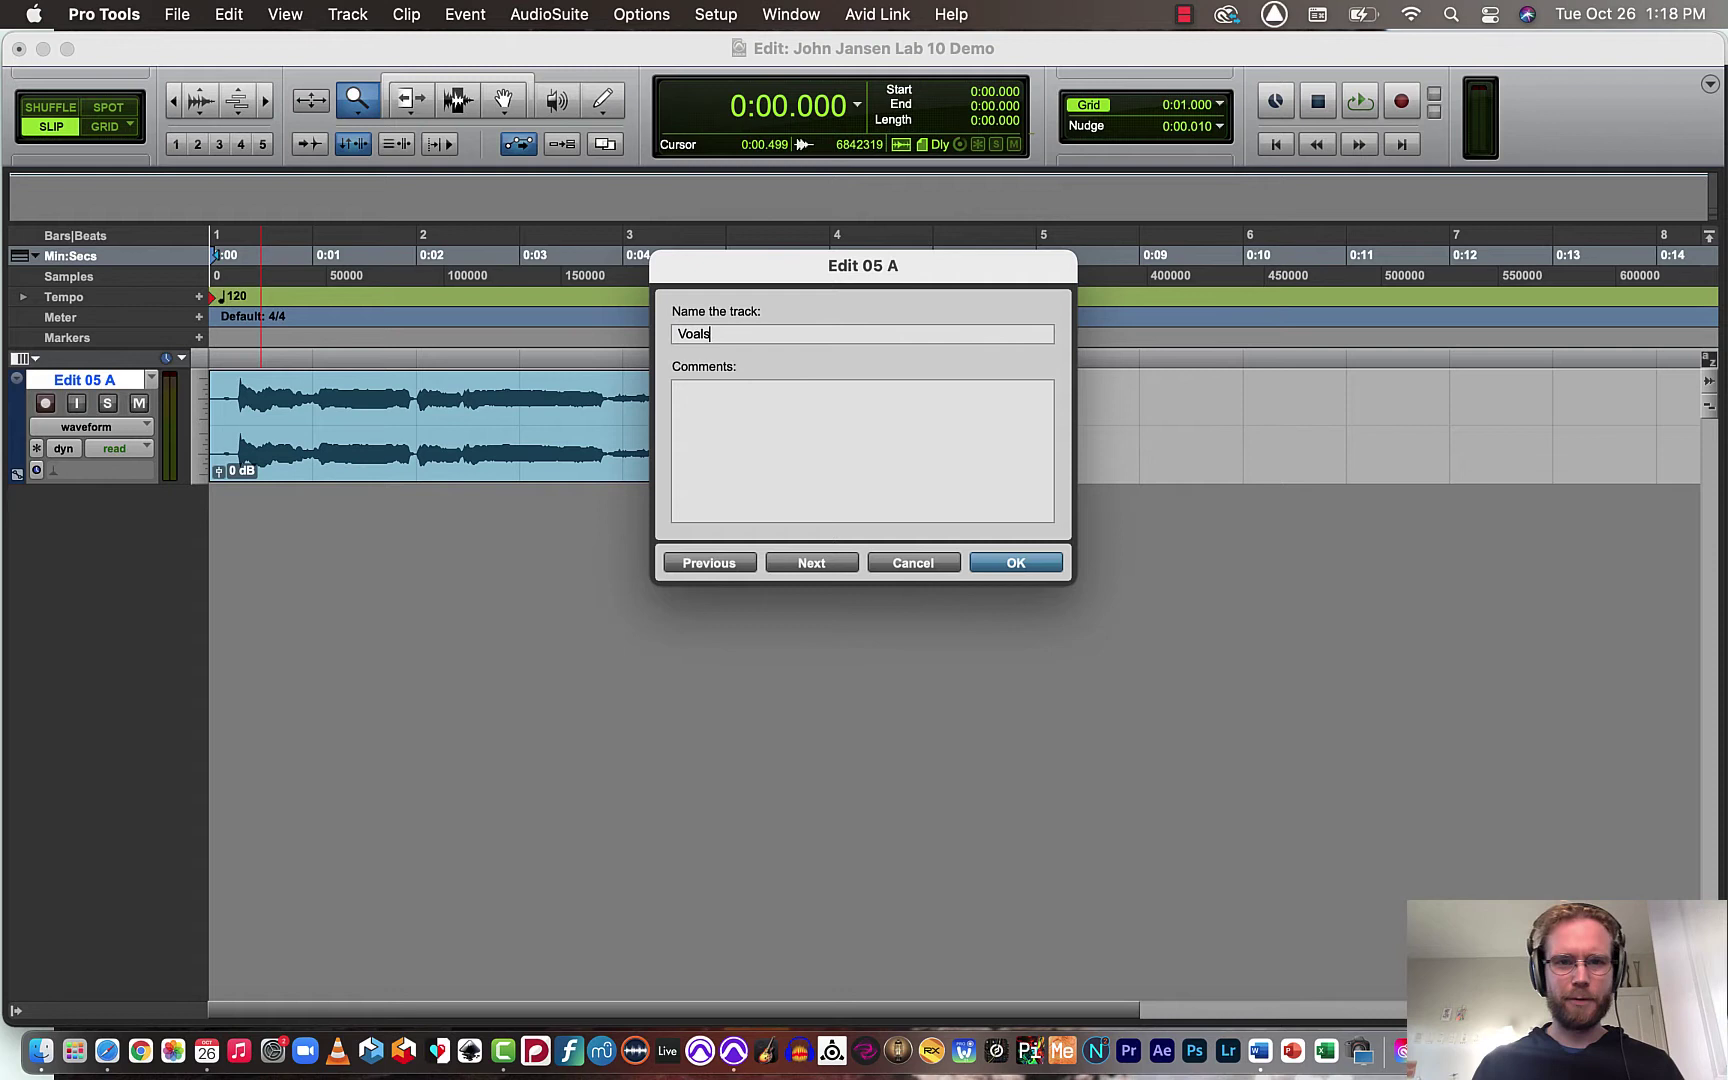
pyautogui.press('Return')
pyautogui.doubleClick(97, 380)
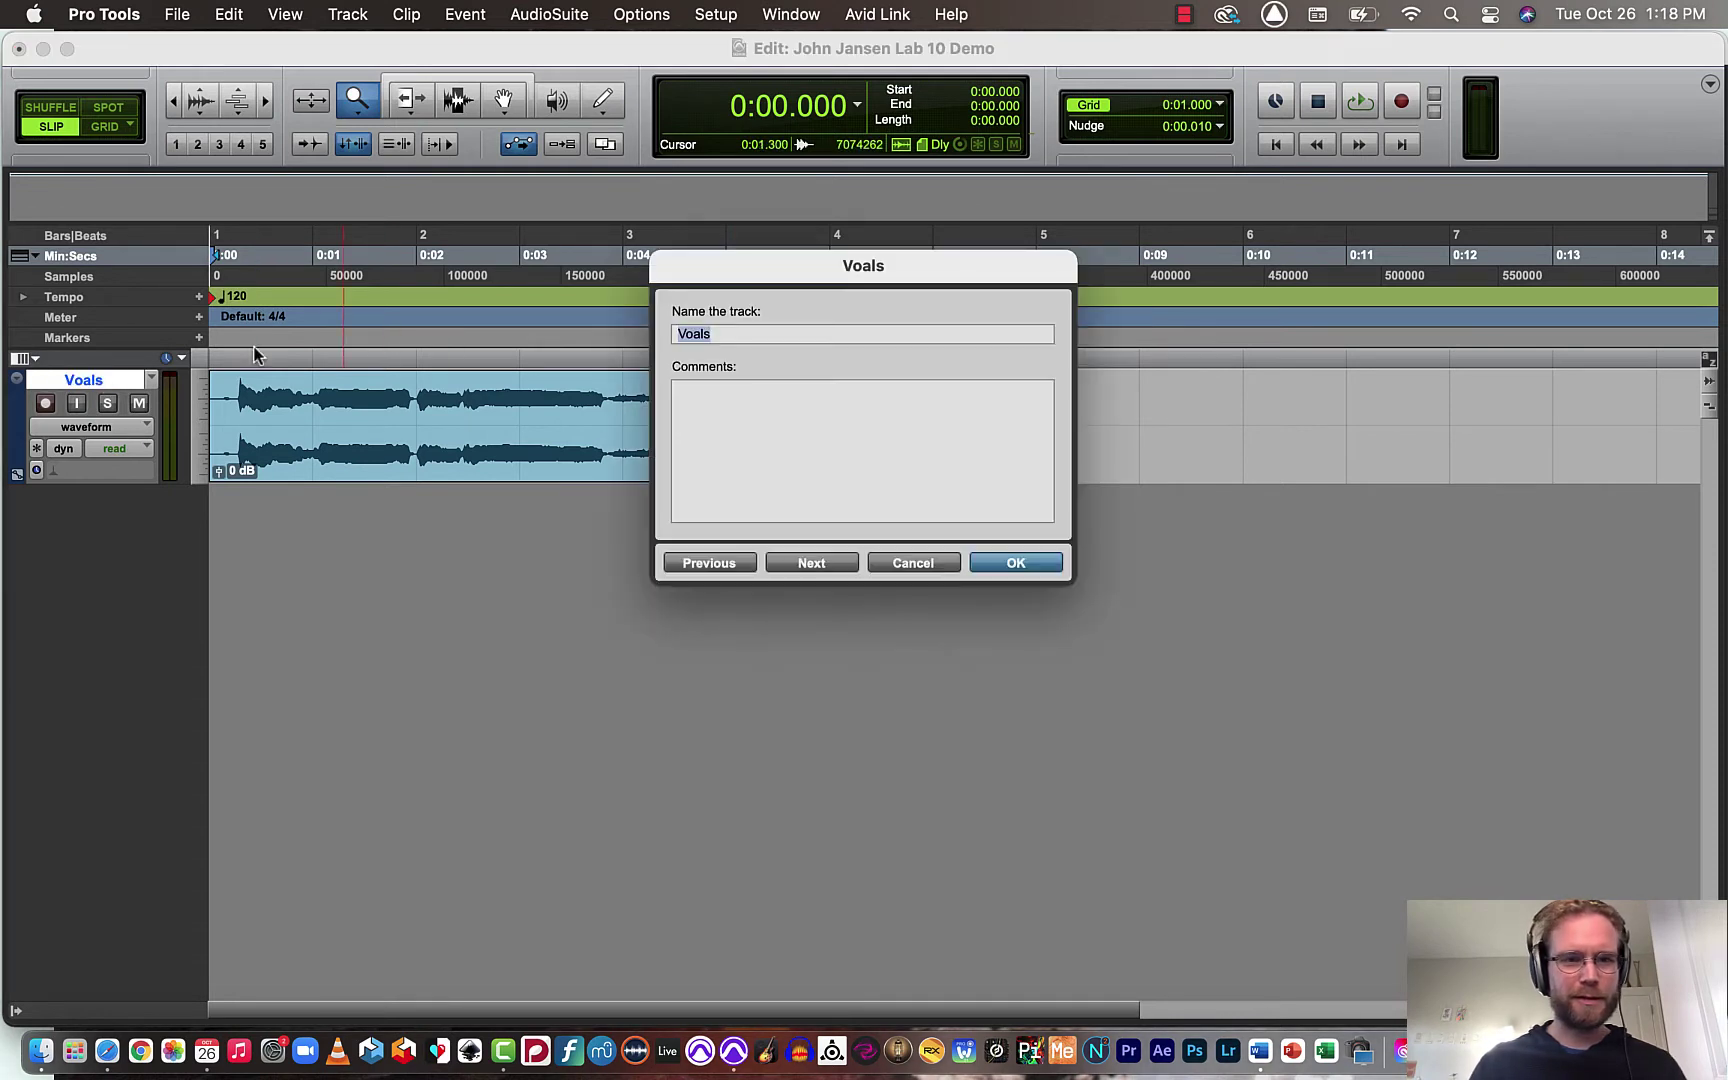
pyautogui.write('Vocals')
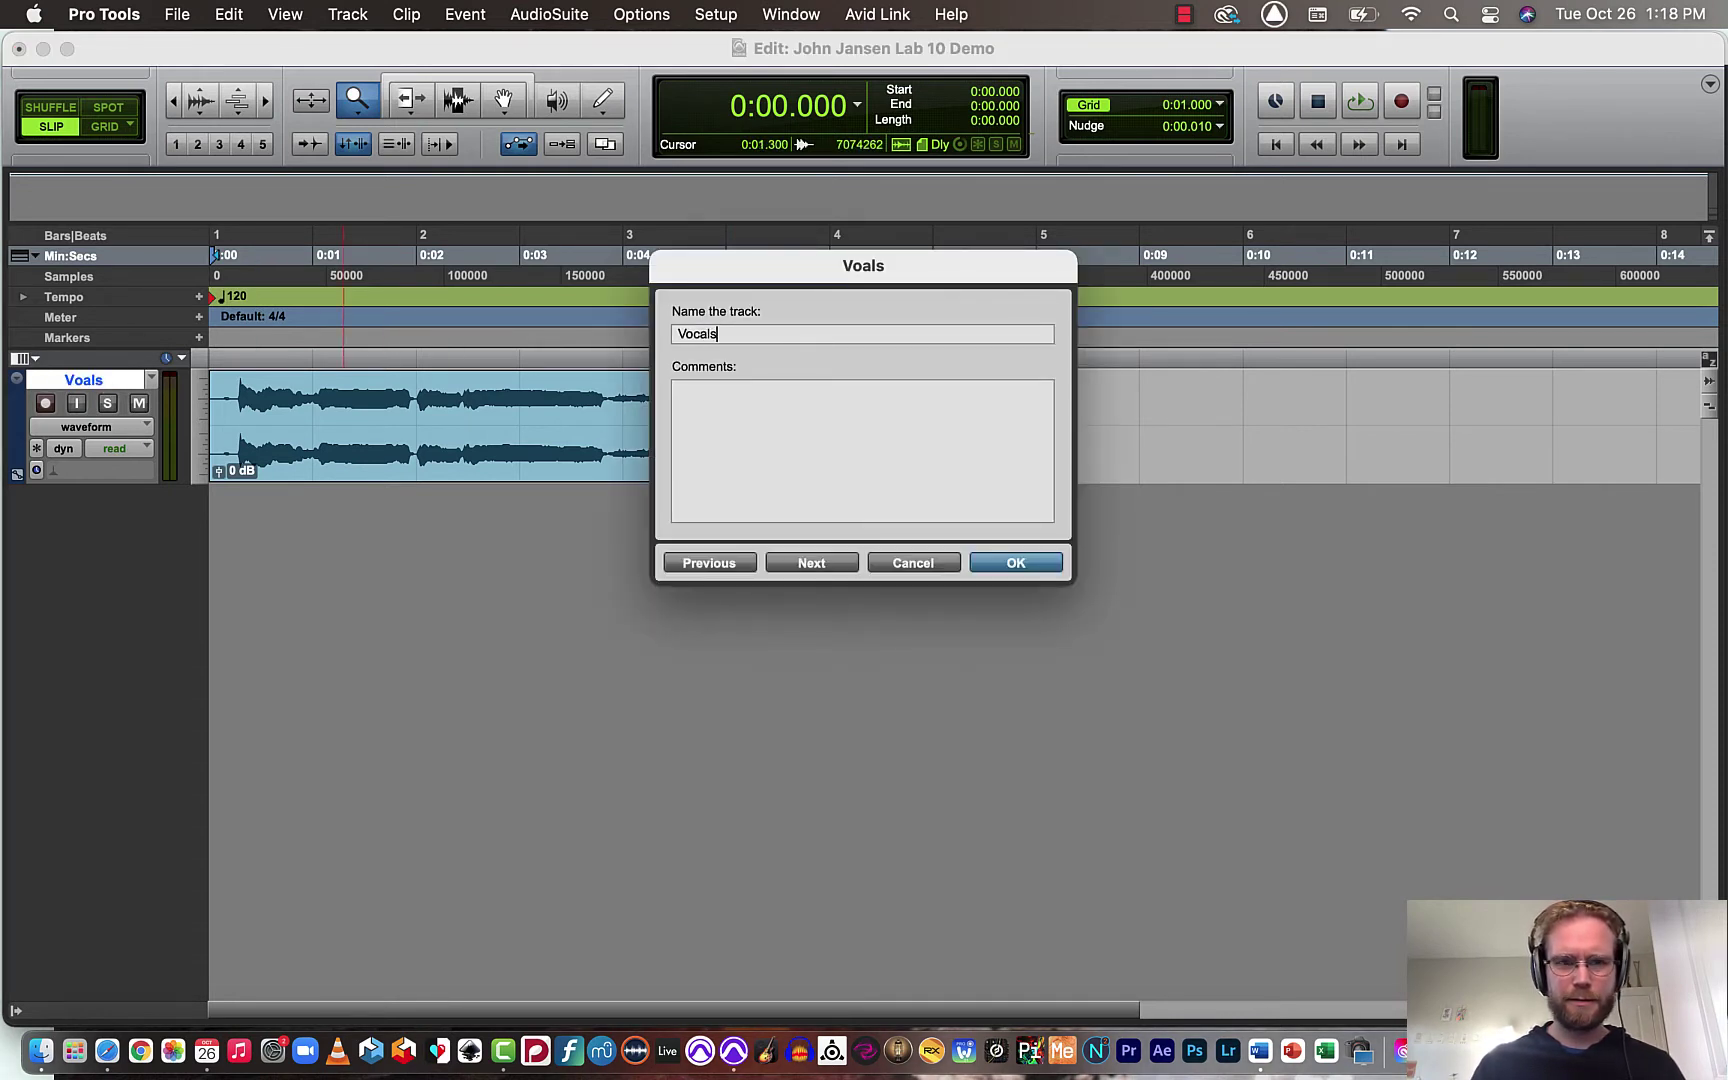
pyautogui.press('Return')
# Step: Add a fade-out to the clip from about 0:05.5 to its end
pyautogui.click(457, 100)
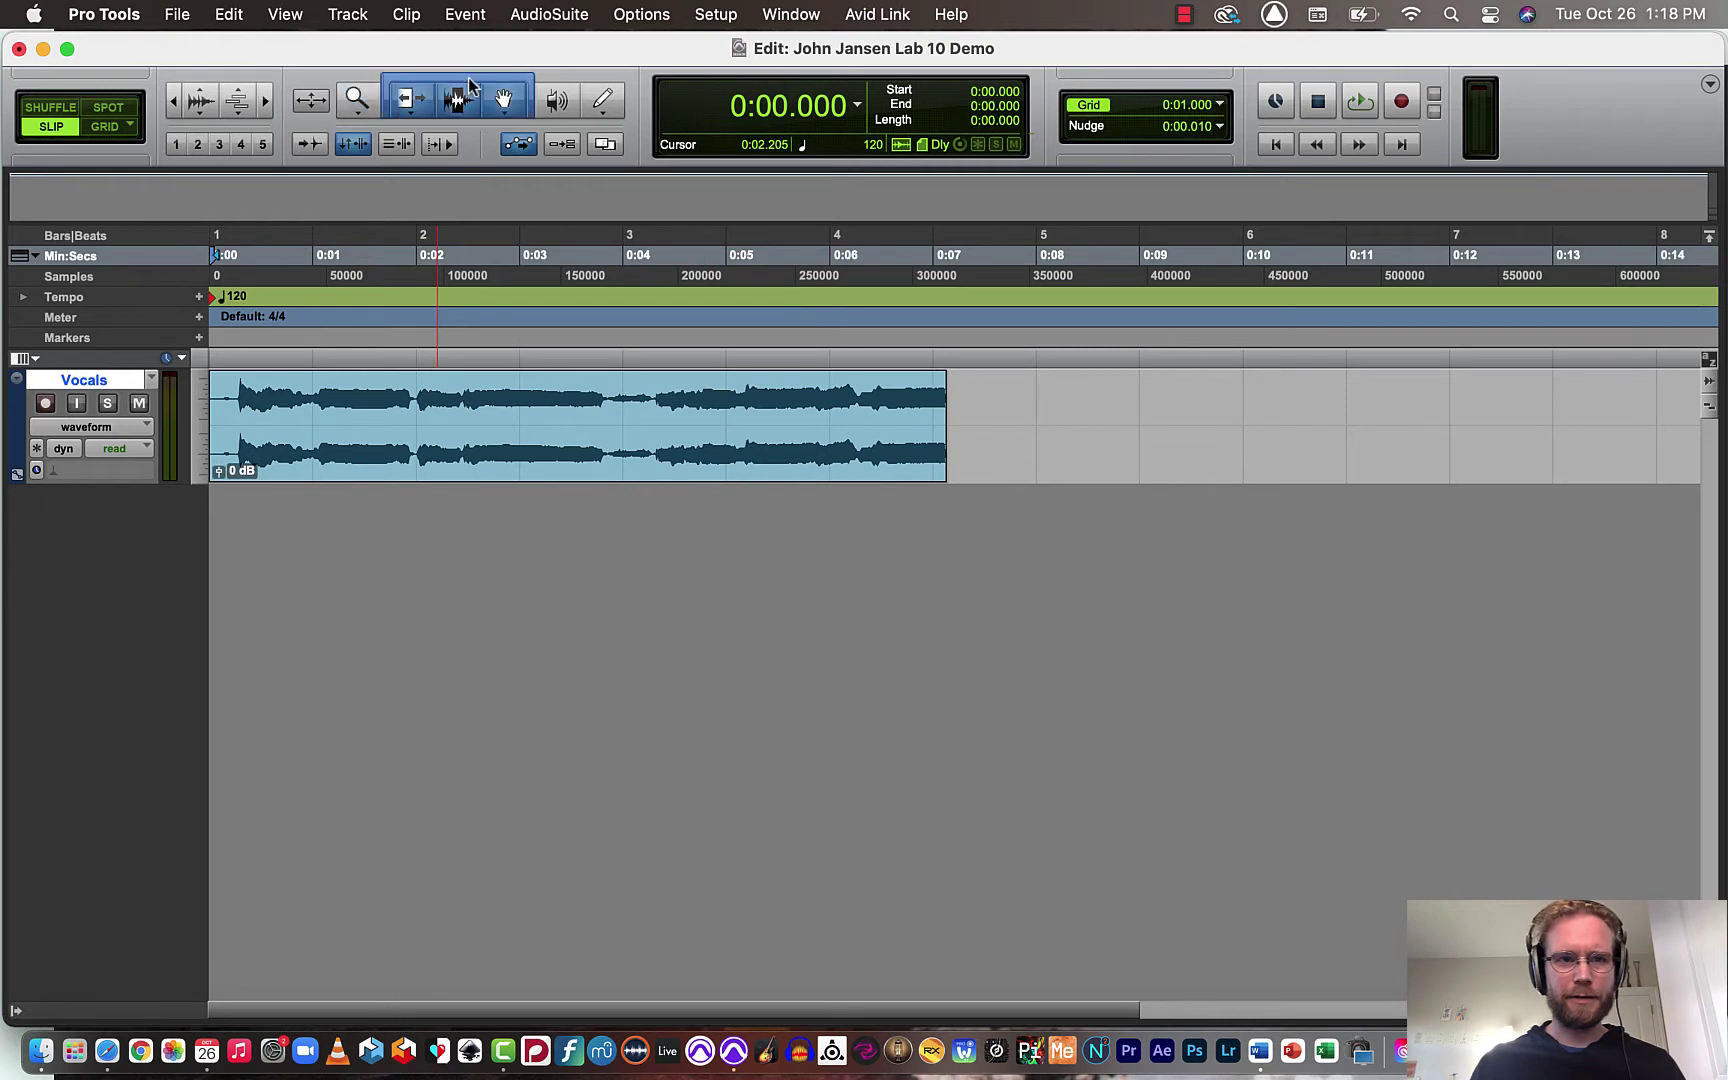
pyautogui.moveTo(967, 398); pyautogui.dragTo(780, 413)
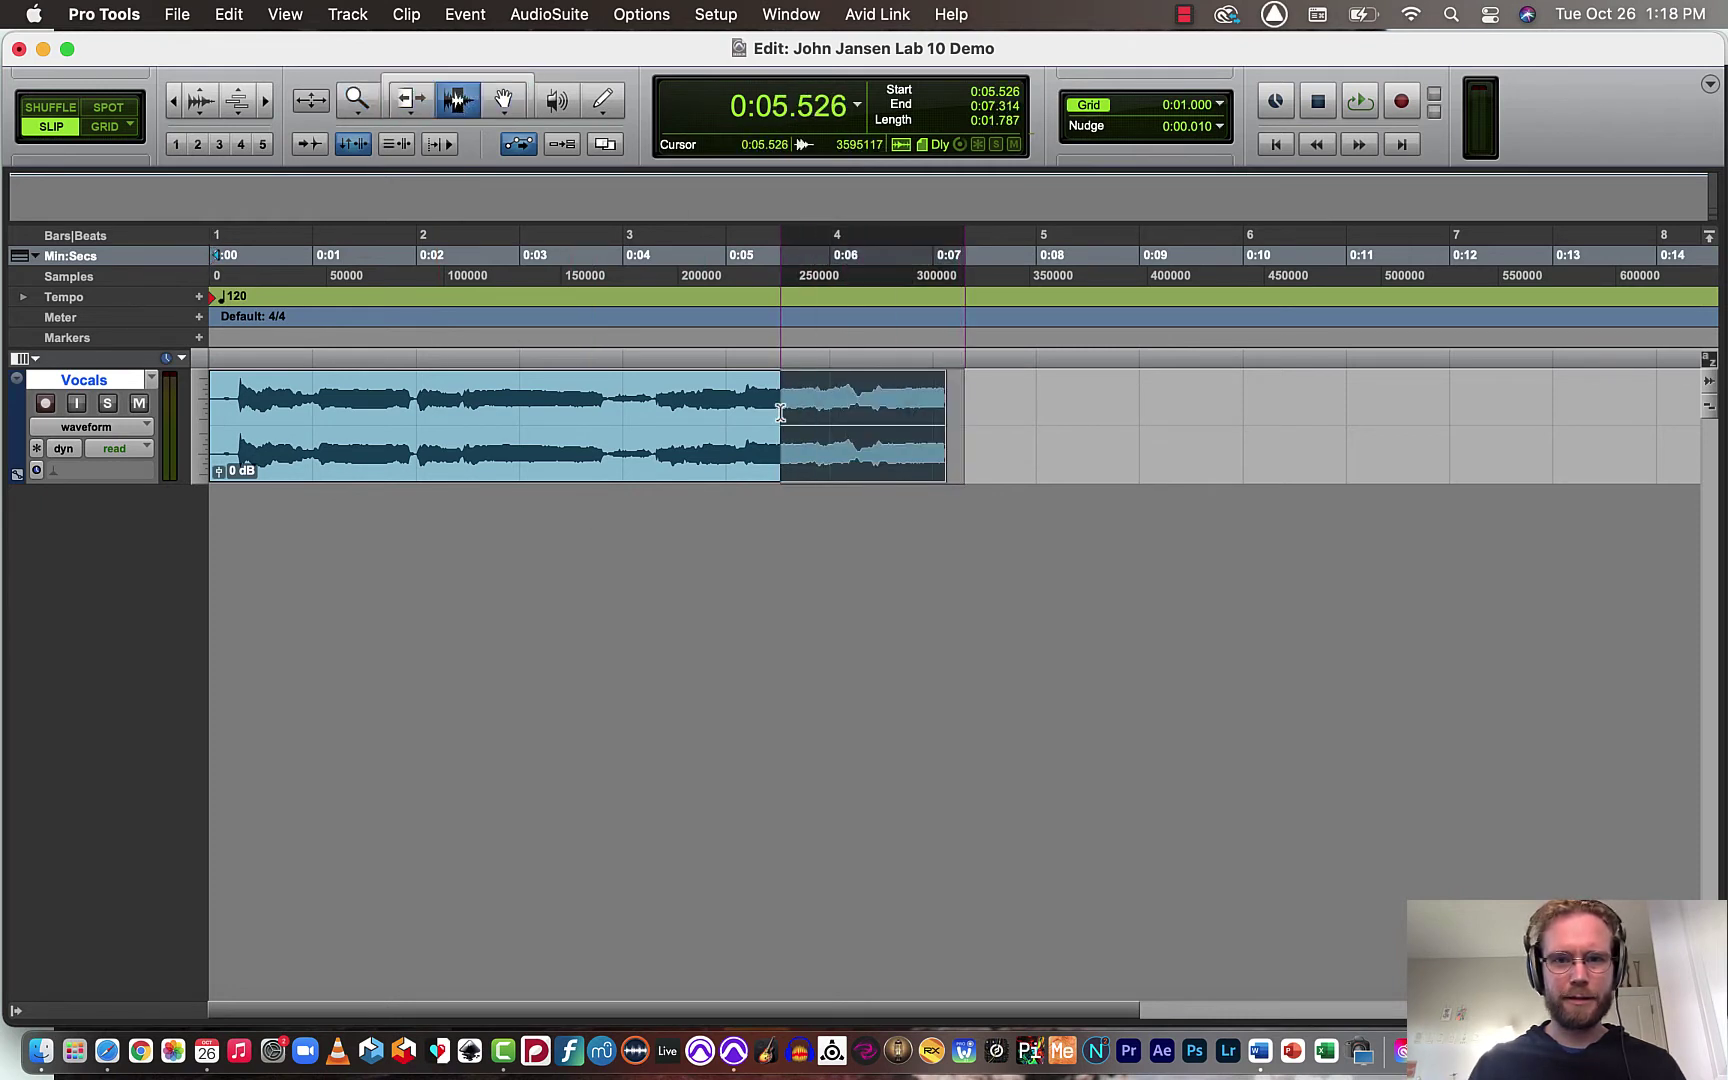
pyautogui.press('super+f')
pyautogui.click(1082, 686)
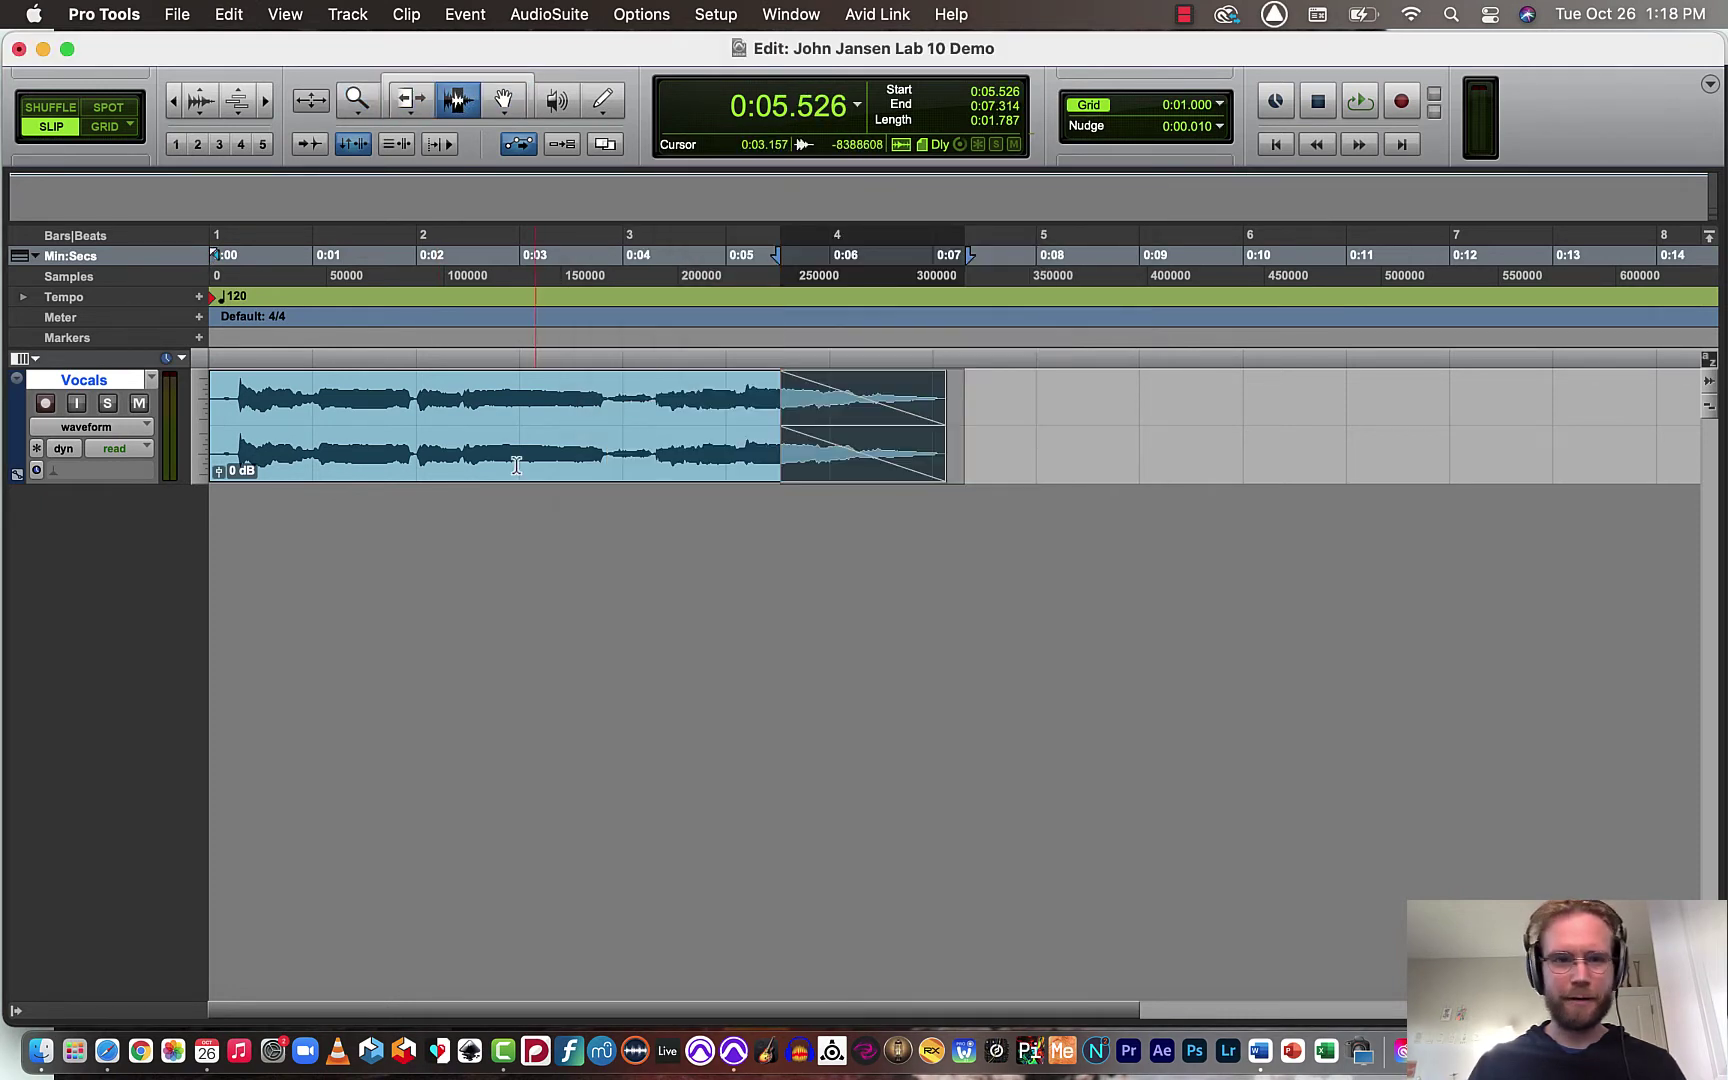
pyautogui.click(224, 401)
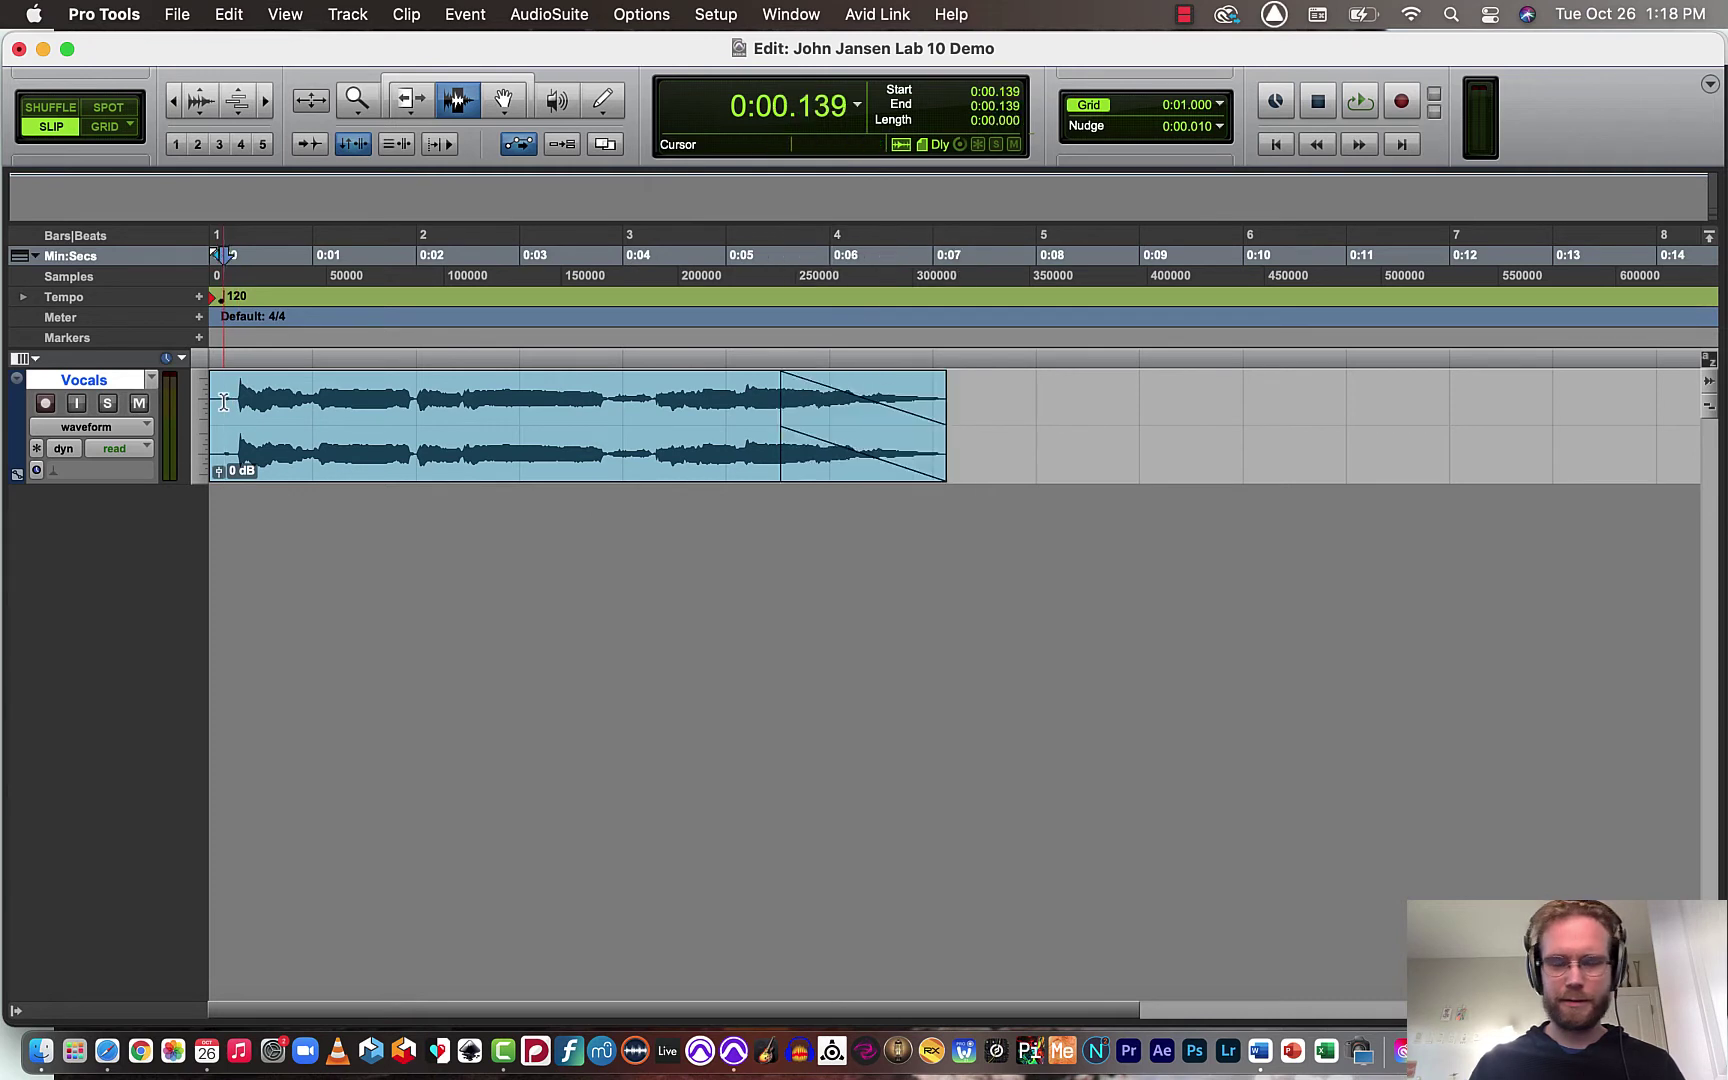
# Step: Lower the Vocals fader to about -10 dB and play the vocal back from the start
pyautogui.press('space')
pyautogui.press('space')
pyautogui.press('super+equal')
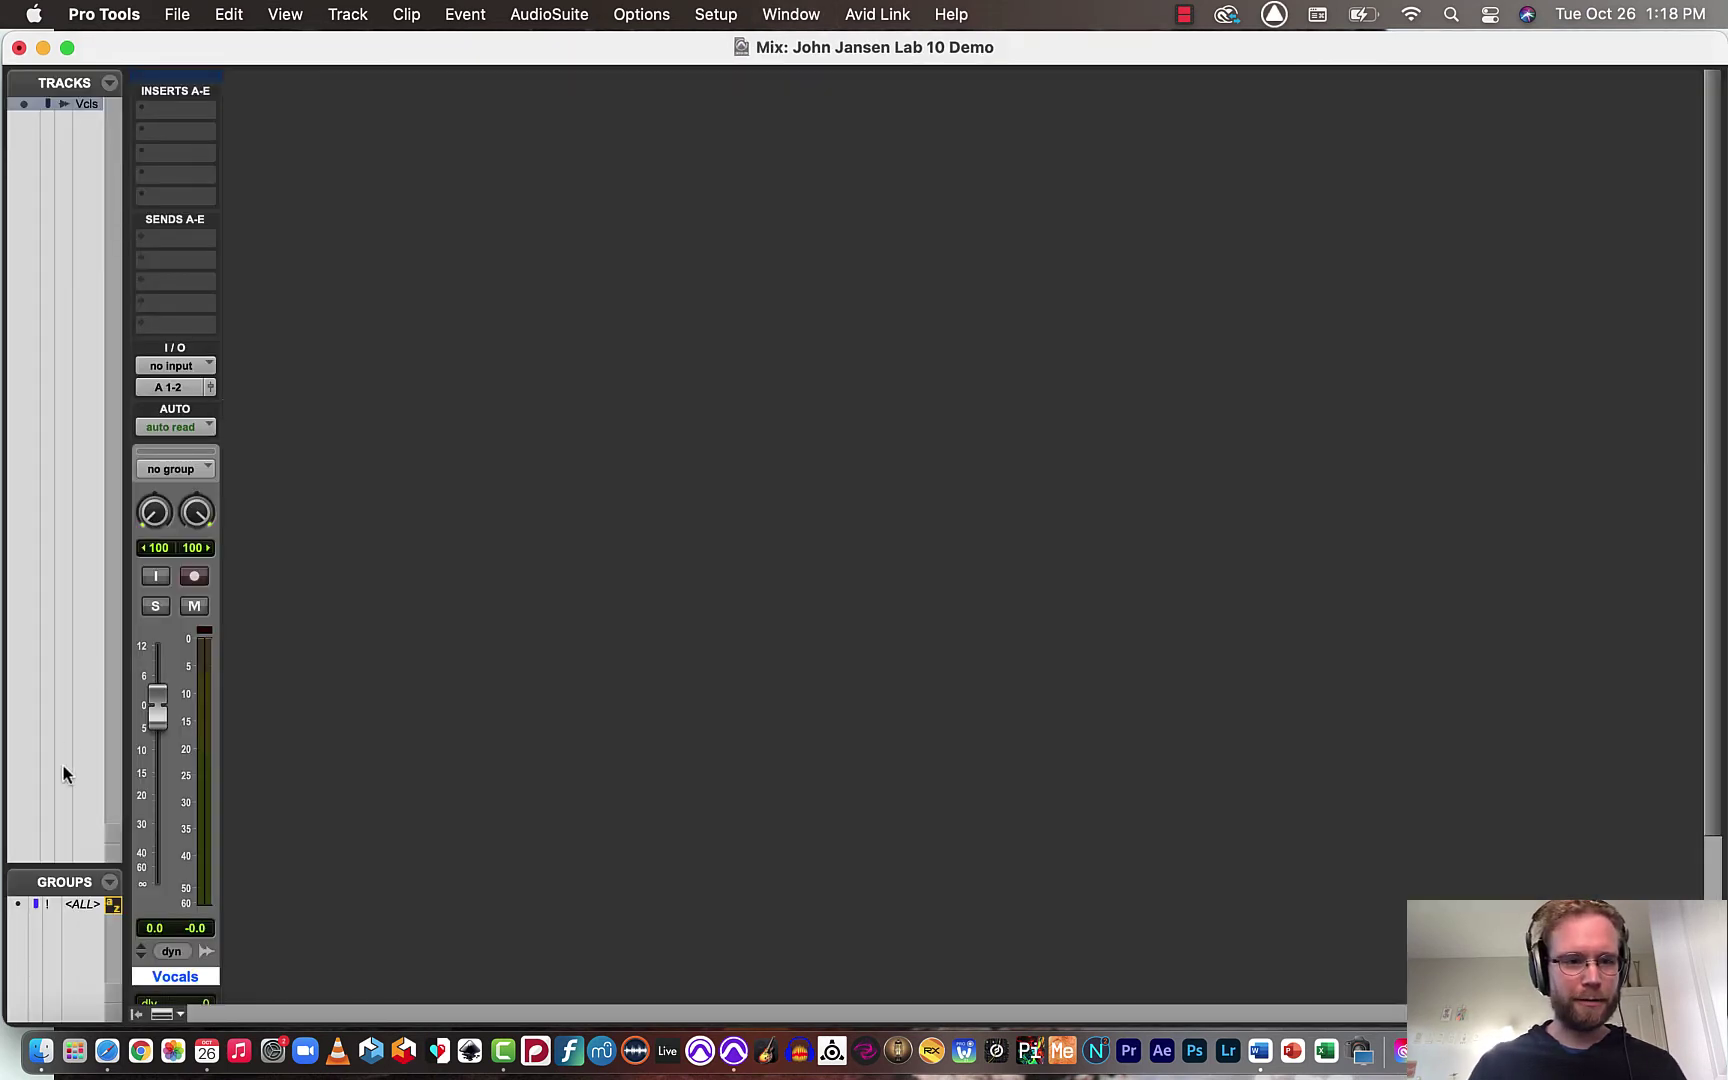
pyautogui.moveTo(159, 711); pyautogui.dragTo(159, 762)
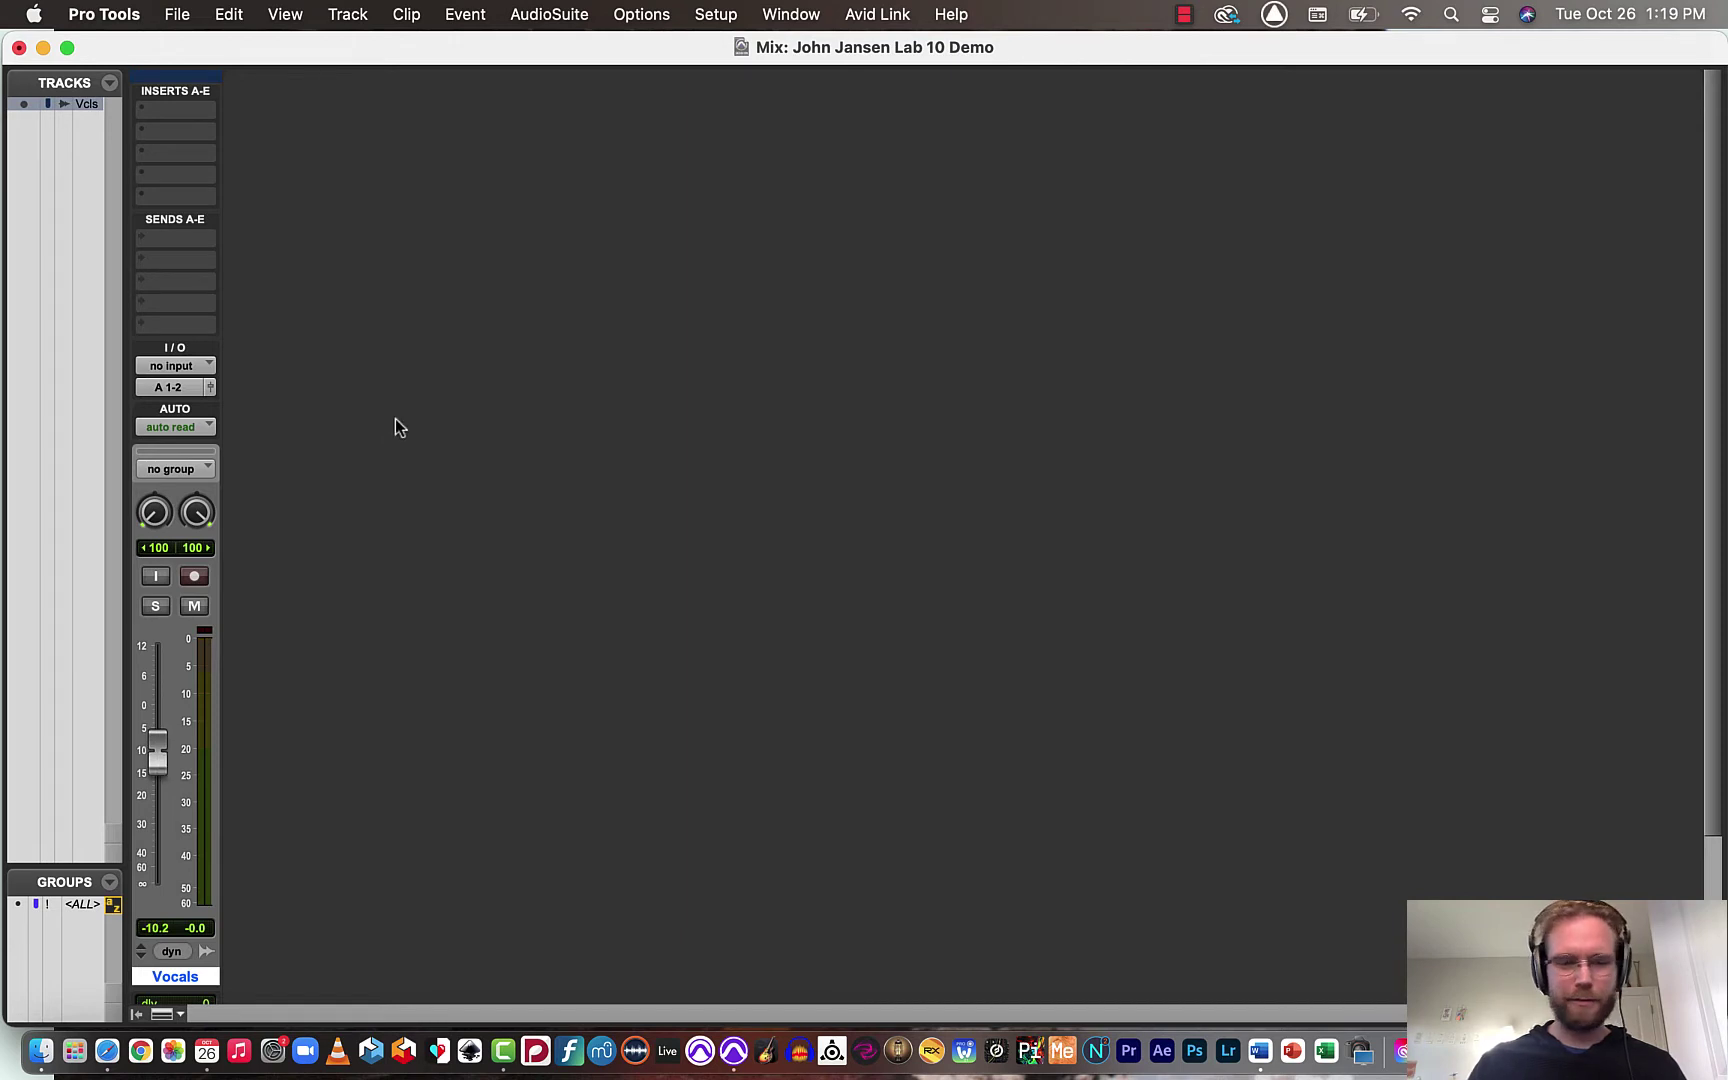
pyautogui.press('super+equal')
pyautogui.click(231, 455)
pyautogui.press('space')
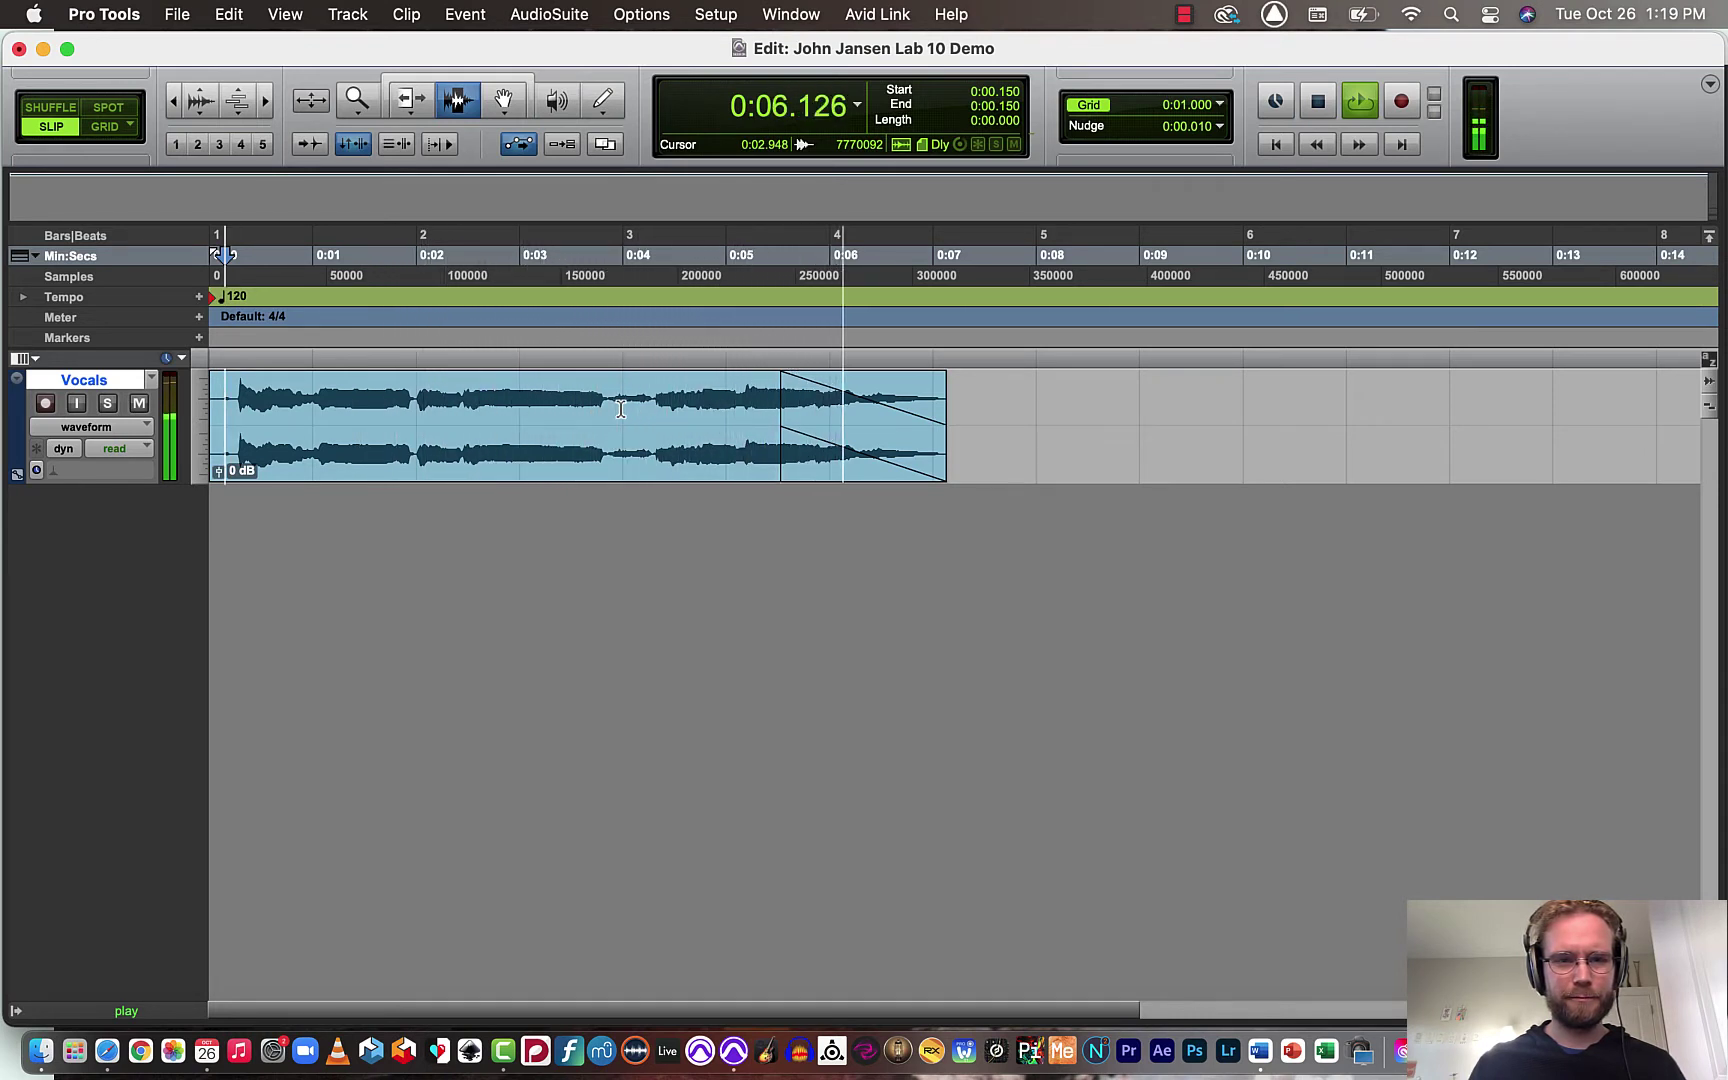
pyautogui.press('space')
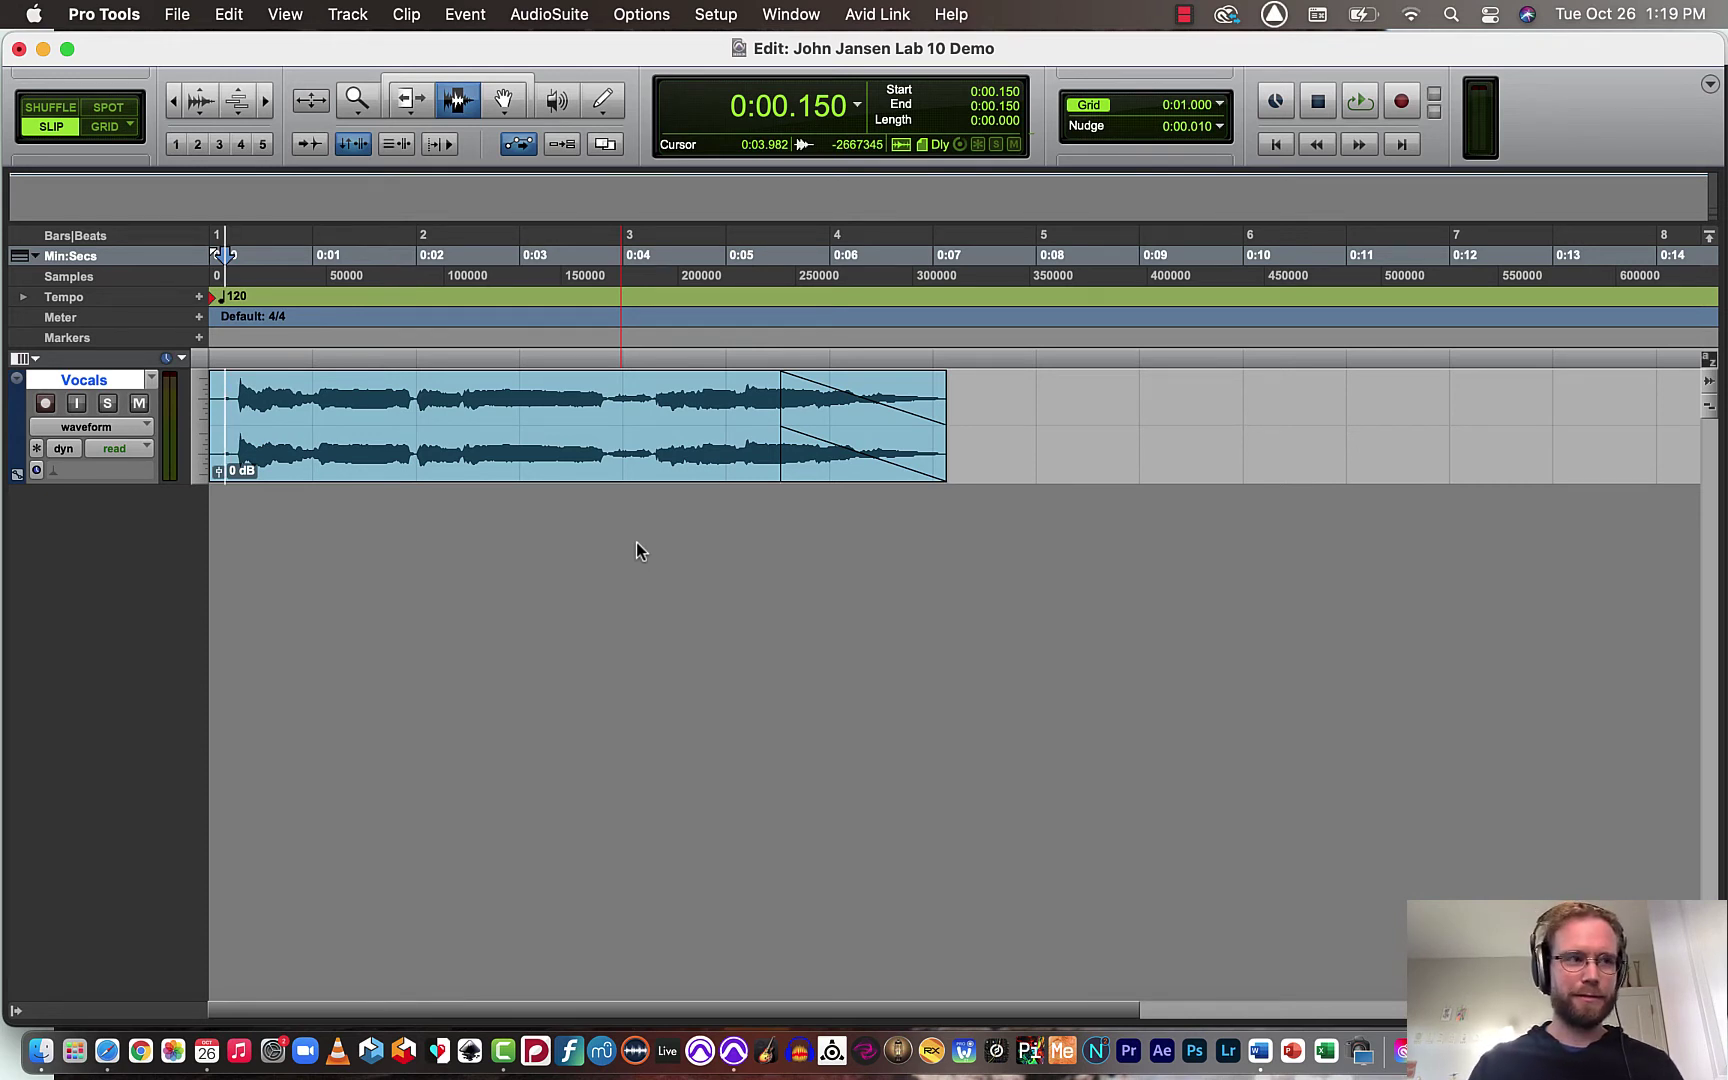
# Step: Set up a new track as a stereo Aux Input in Samples
pyautogui.press('super+shift+n')
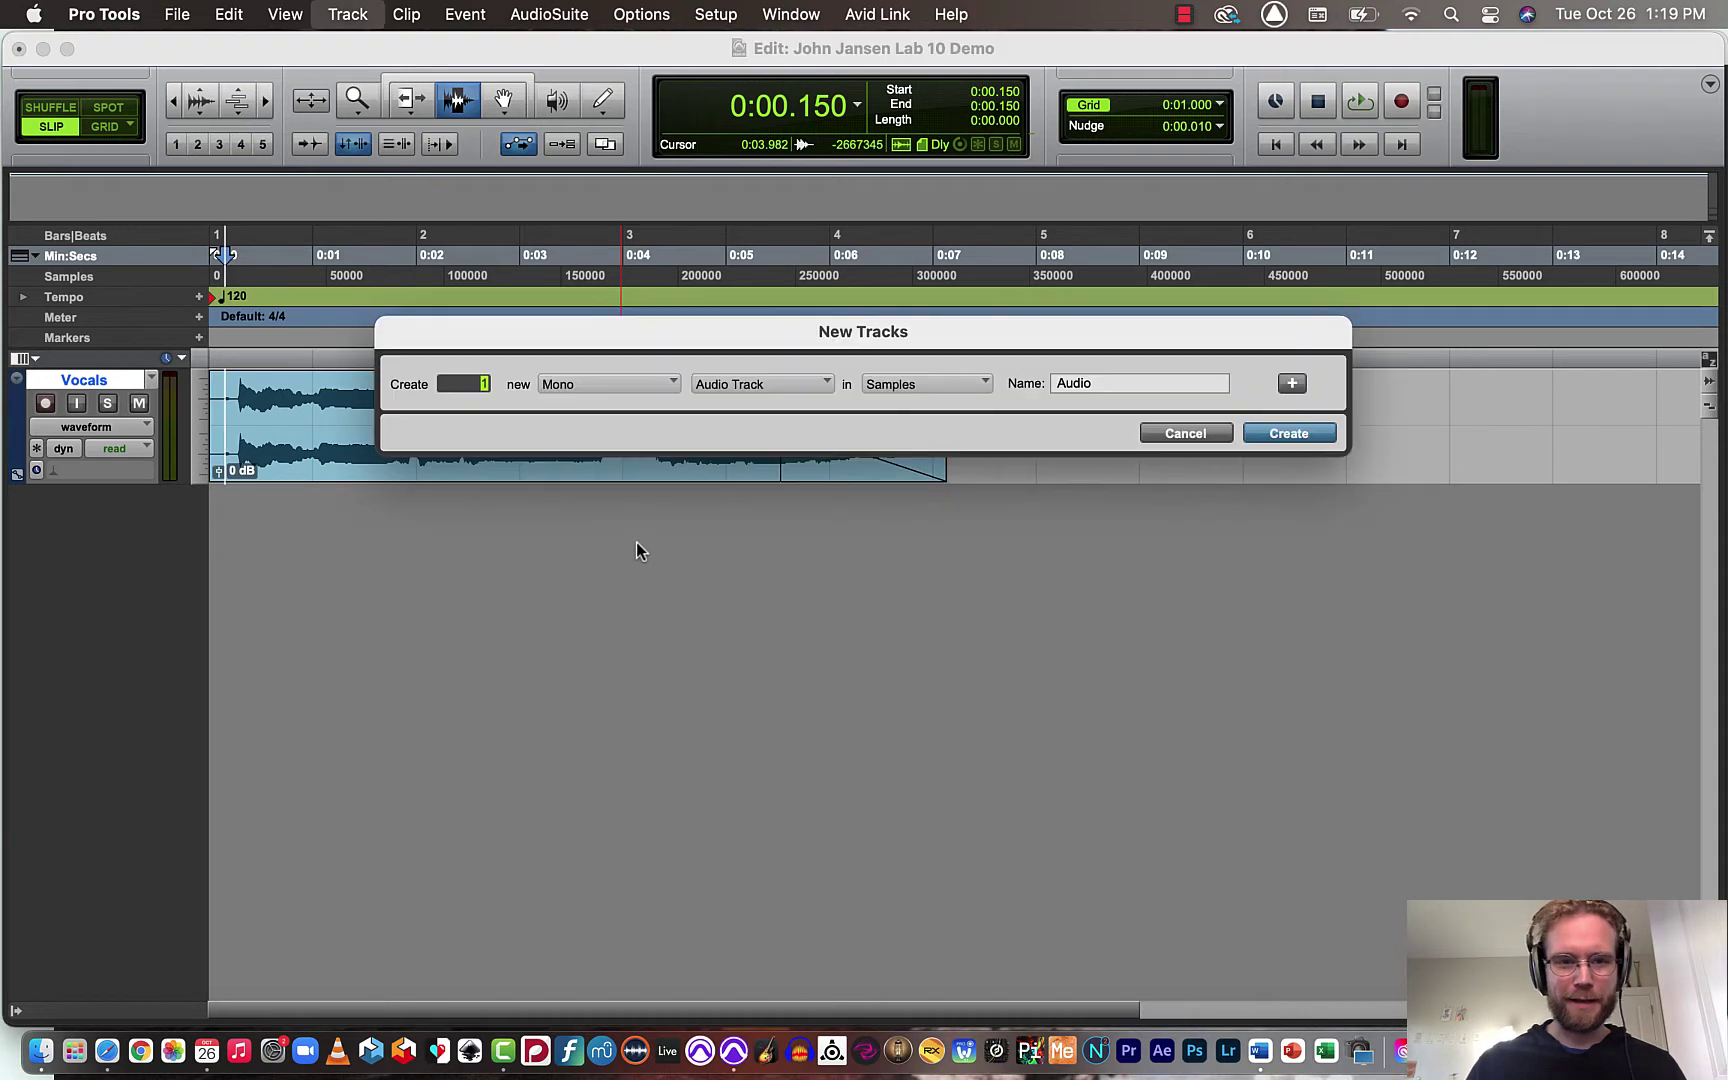
pyautogui.click(603, 382)
pyautogui.click(596, 411)
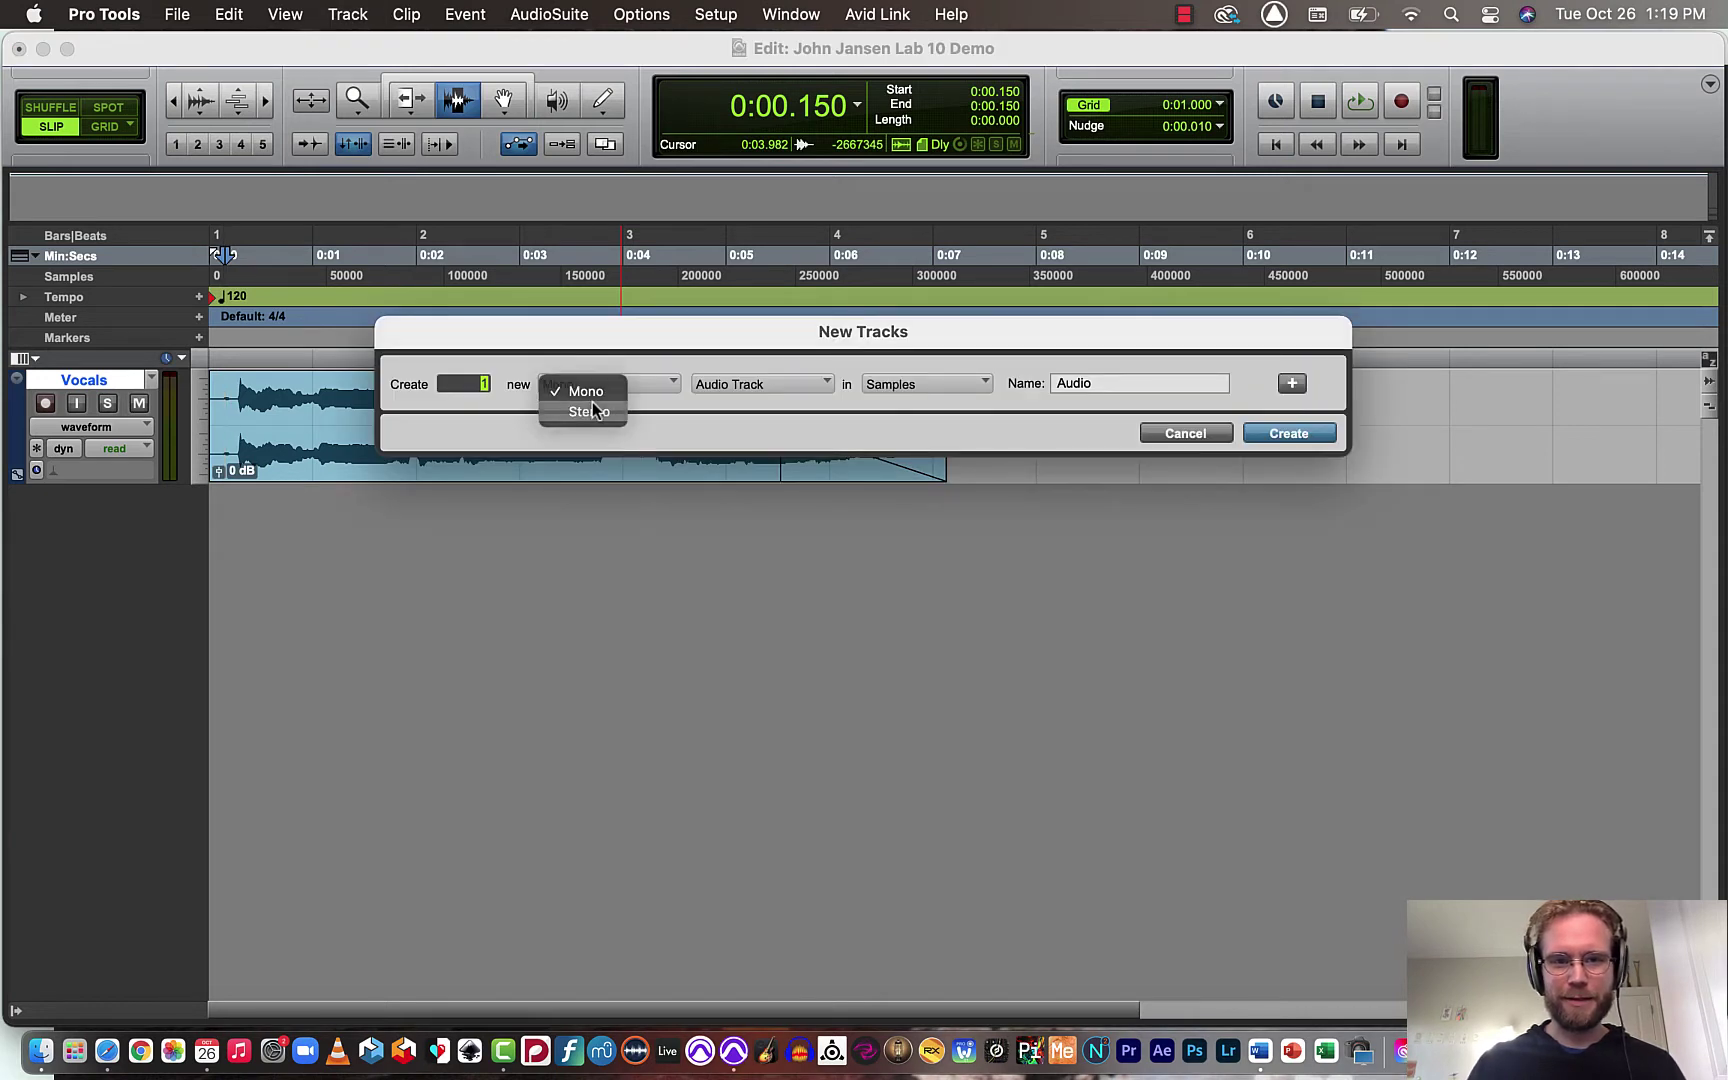
pyautogui.click(797, 384)
pyautogui.click(800, 410)
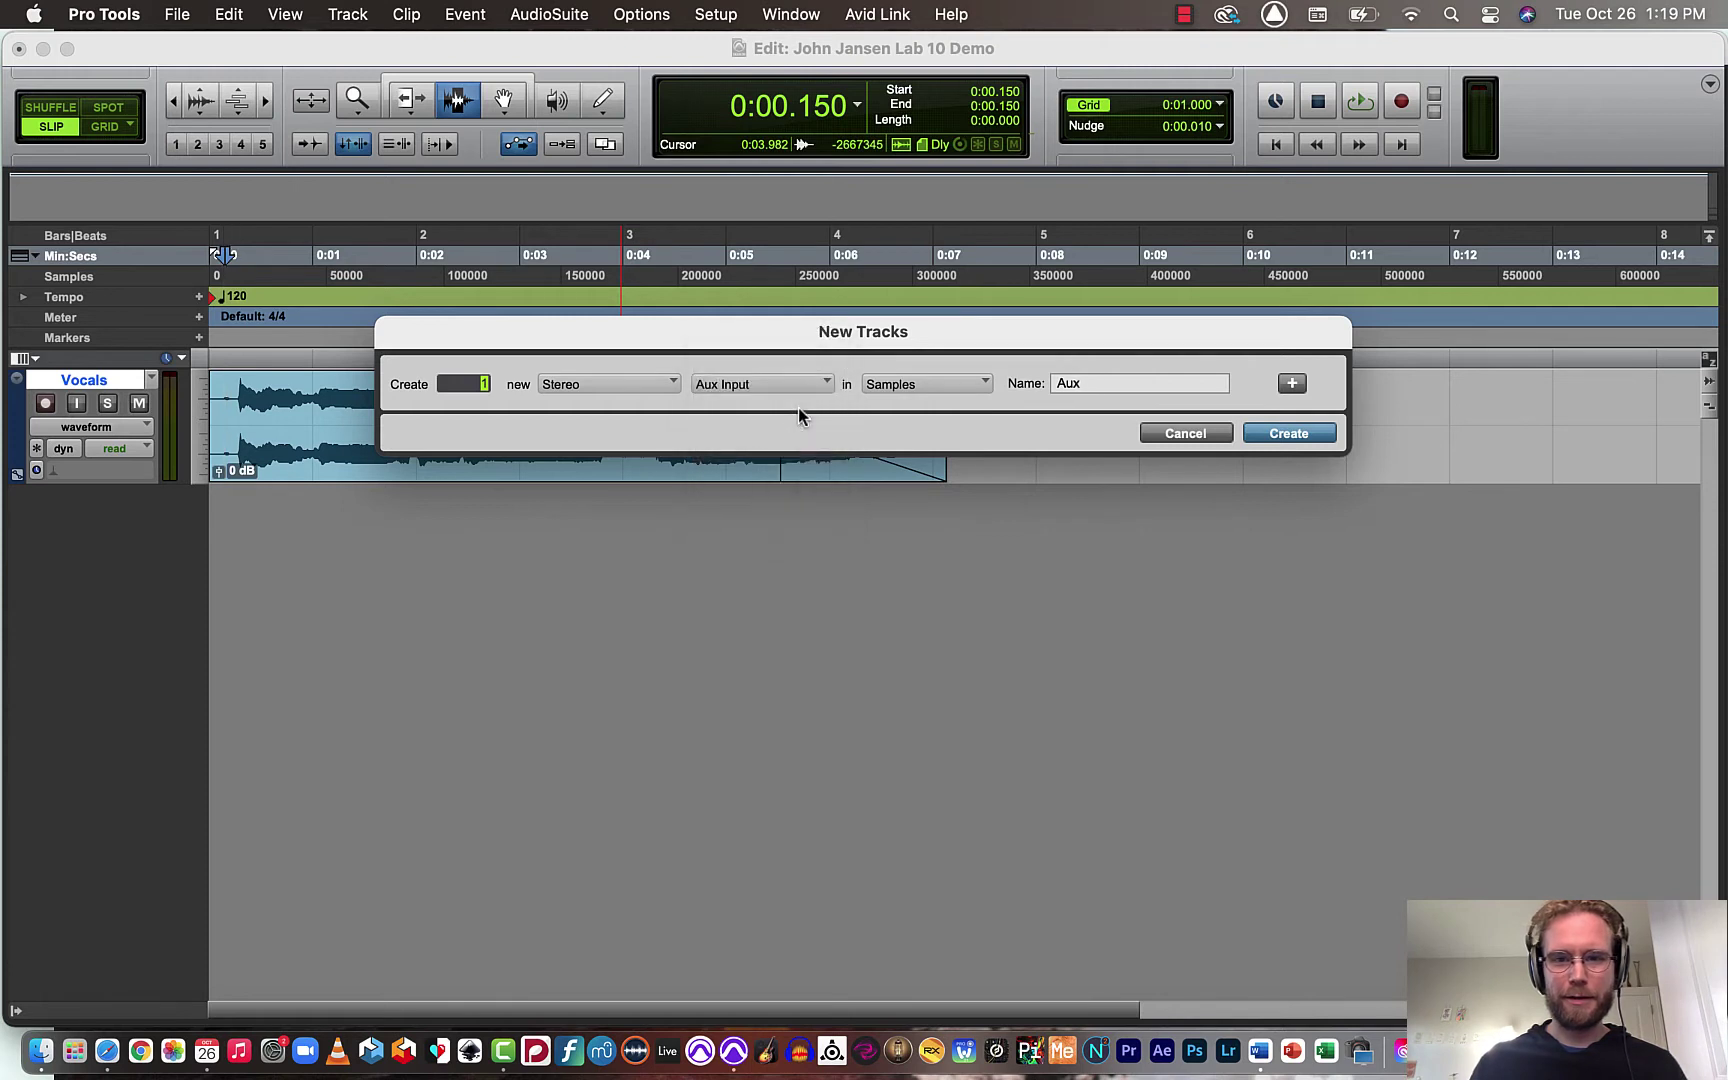
pyautogui.click(882, 384)
pyautogui.click(895, 390)
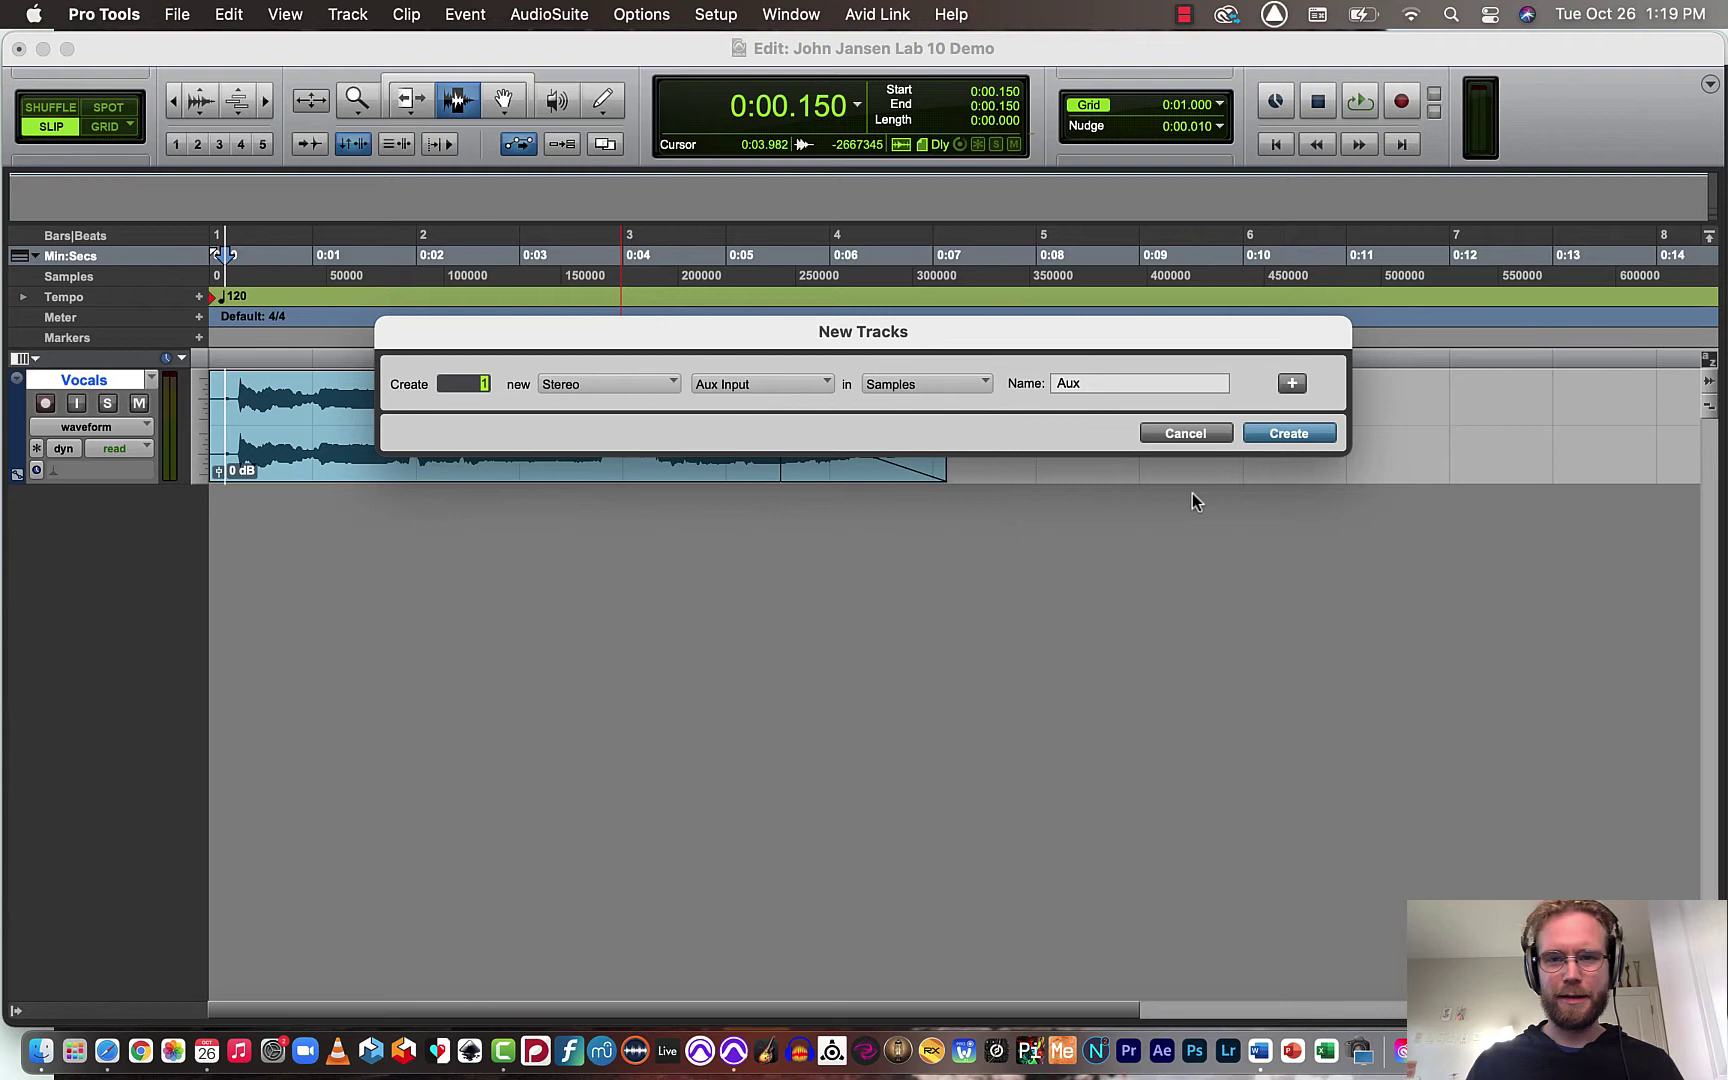
# Step: Name the new aux track 'Vocal Reverb' and create it
pyautogui.click(1100, 383)
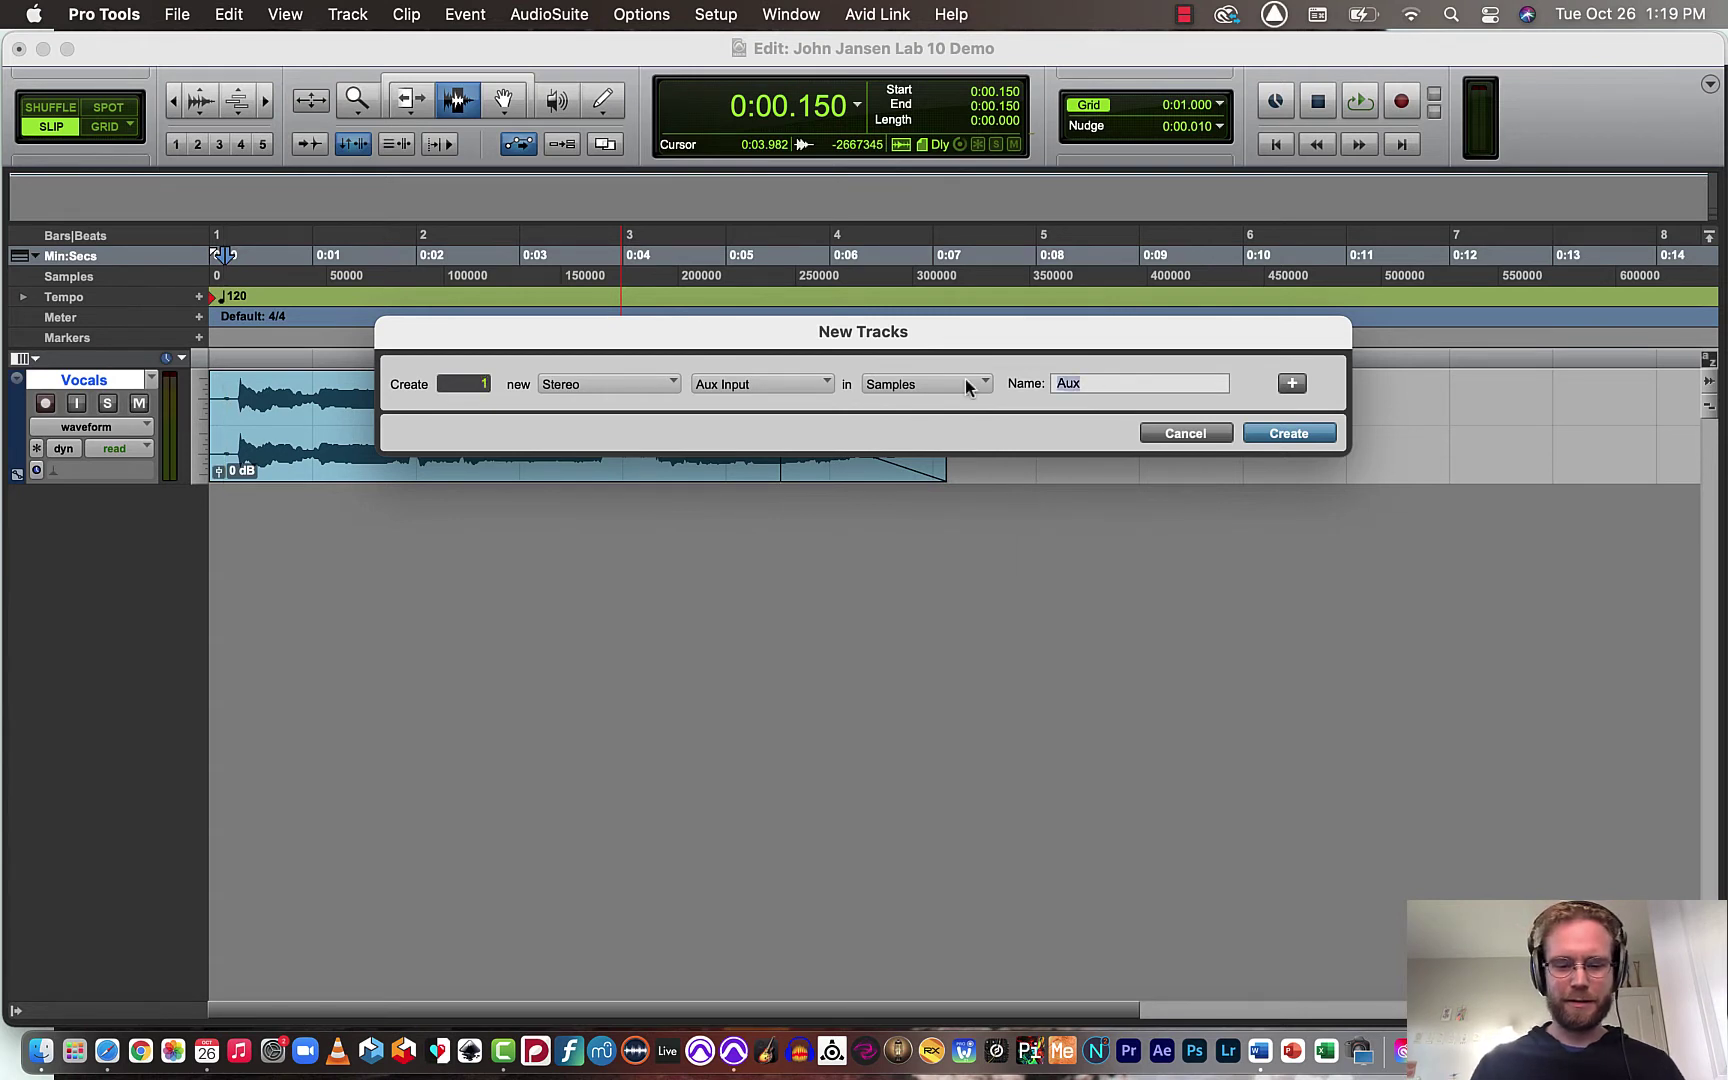
pyautogui.write('VOcal')
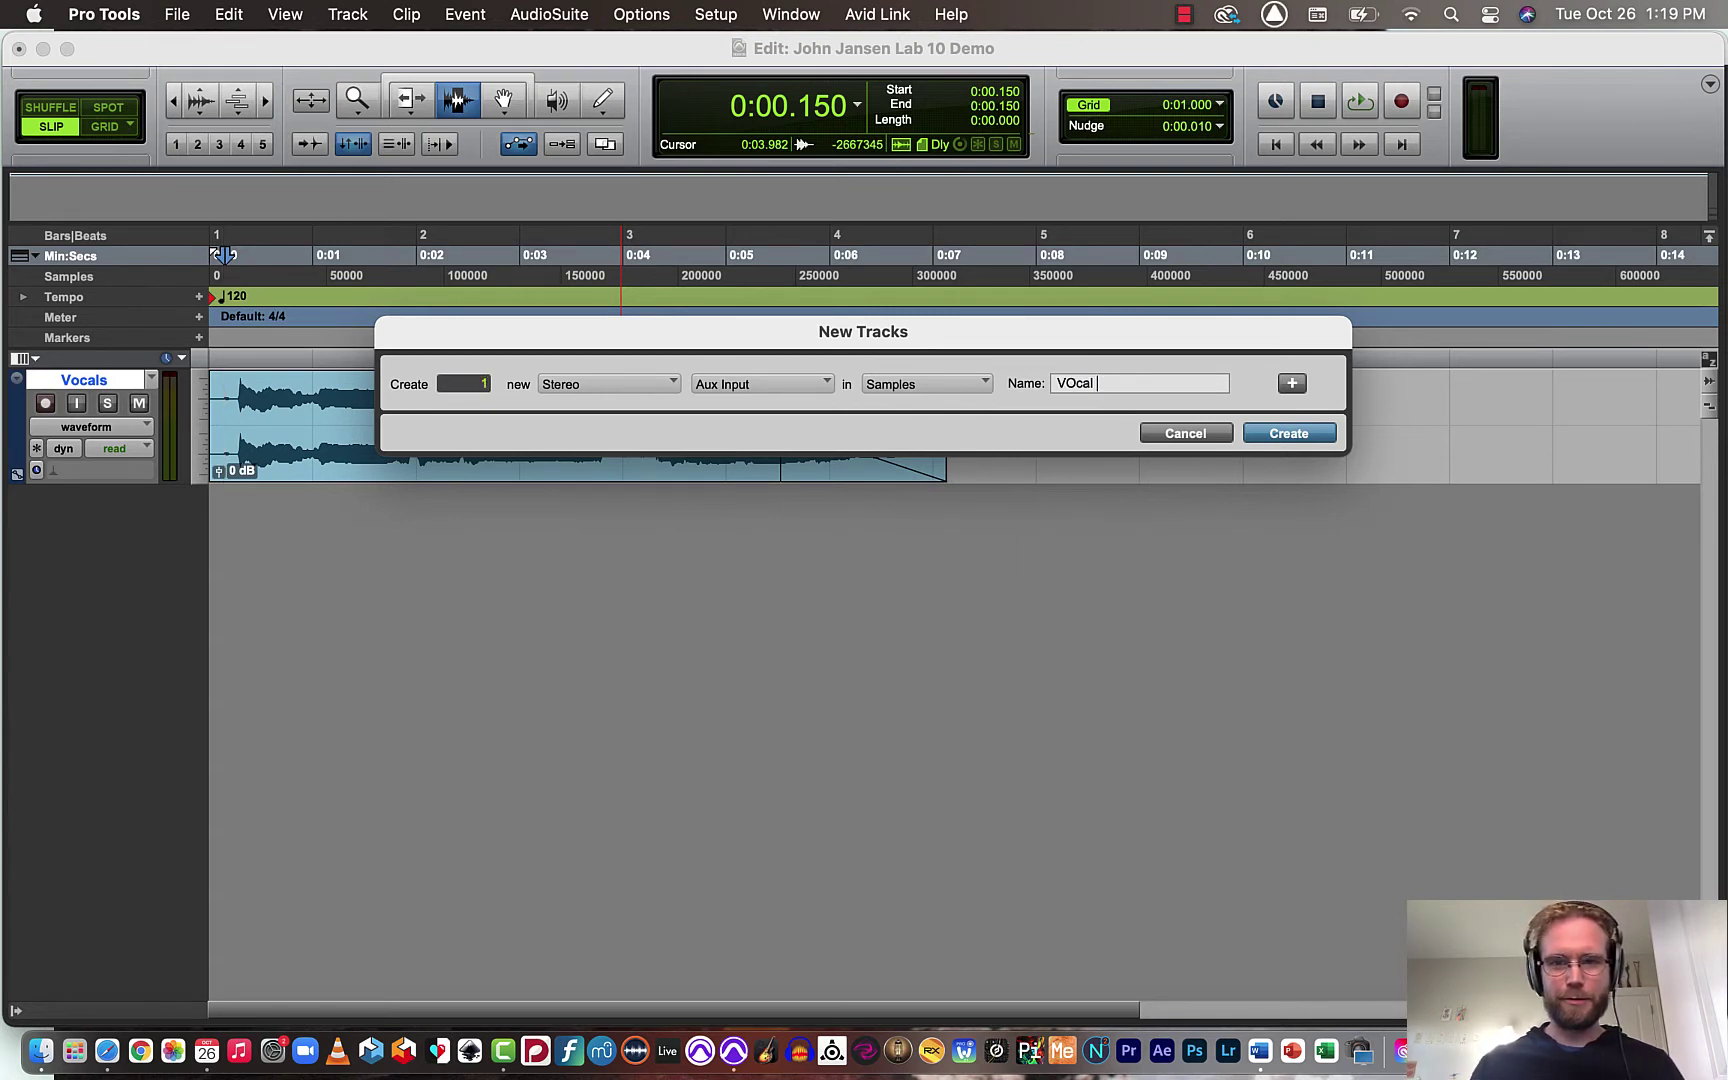
pyautogui.press('BackSpace')
pyautogui.press('BackSpace')
pyautogui.press('BackSpace')
pyautogui.press('BackSpace')
pyautogui.write('ocal Reverb')
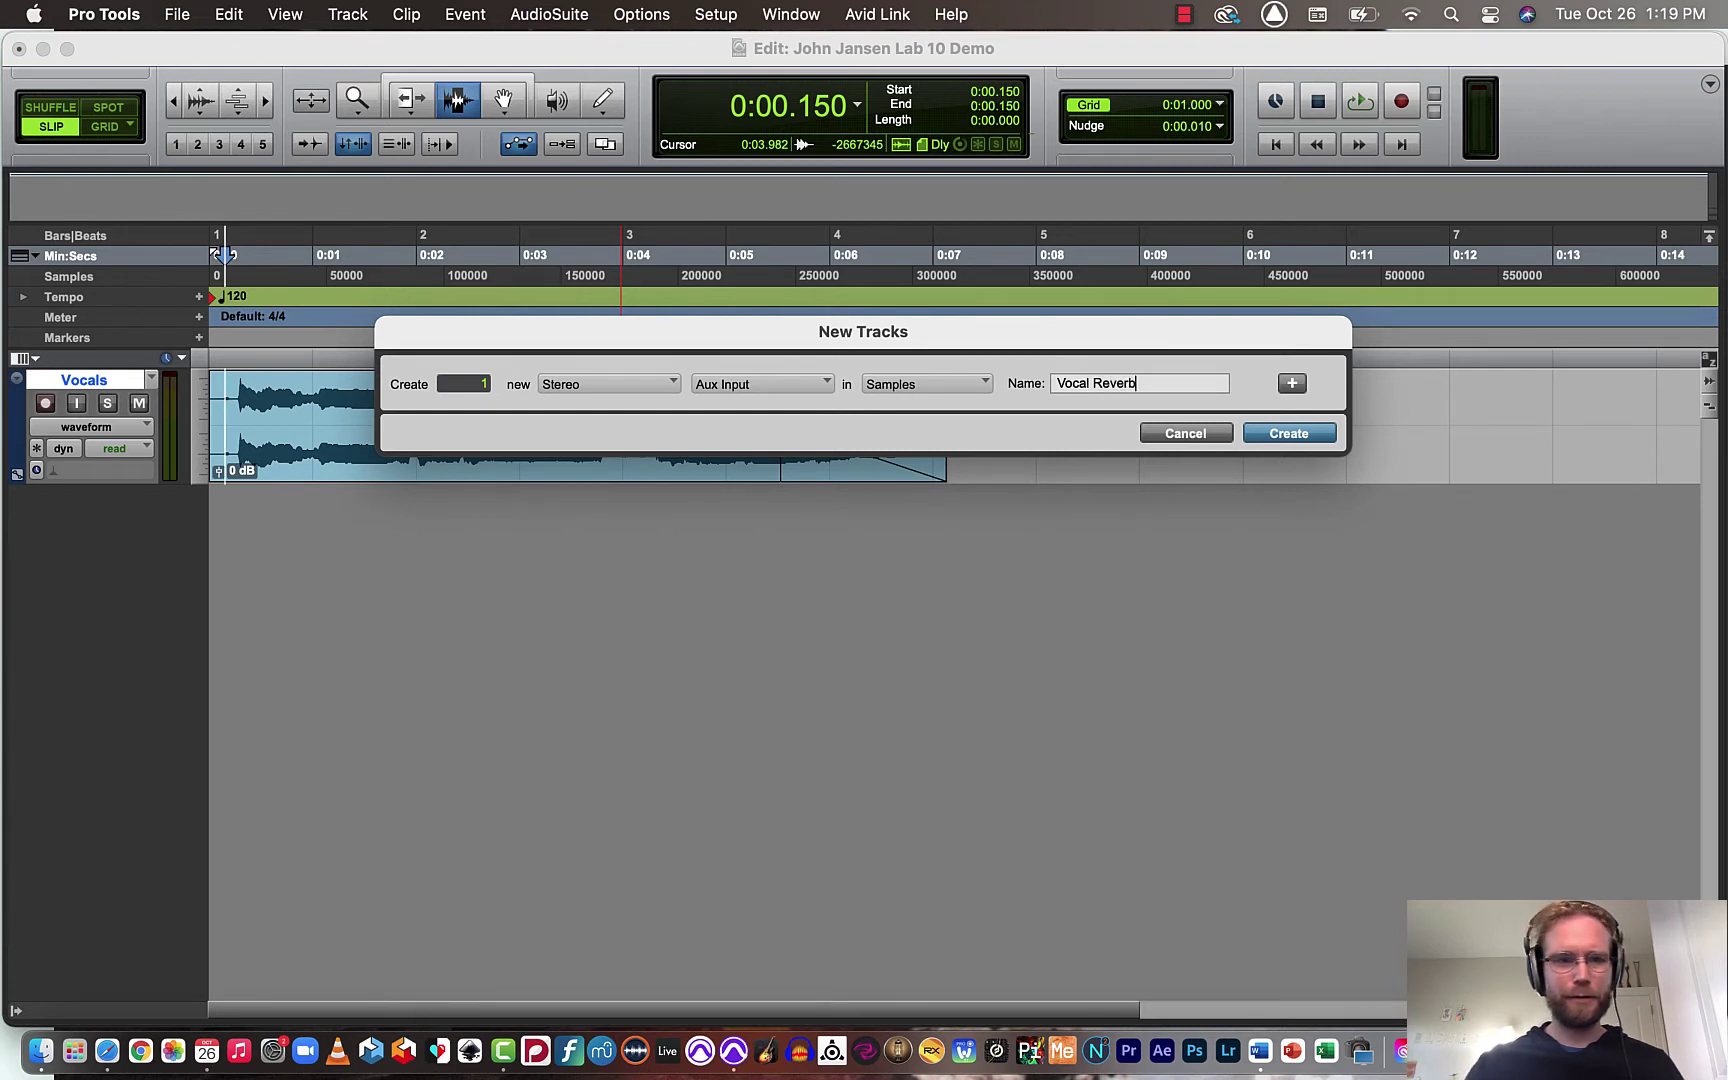
pyautogui.press('Return')
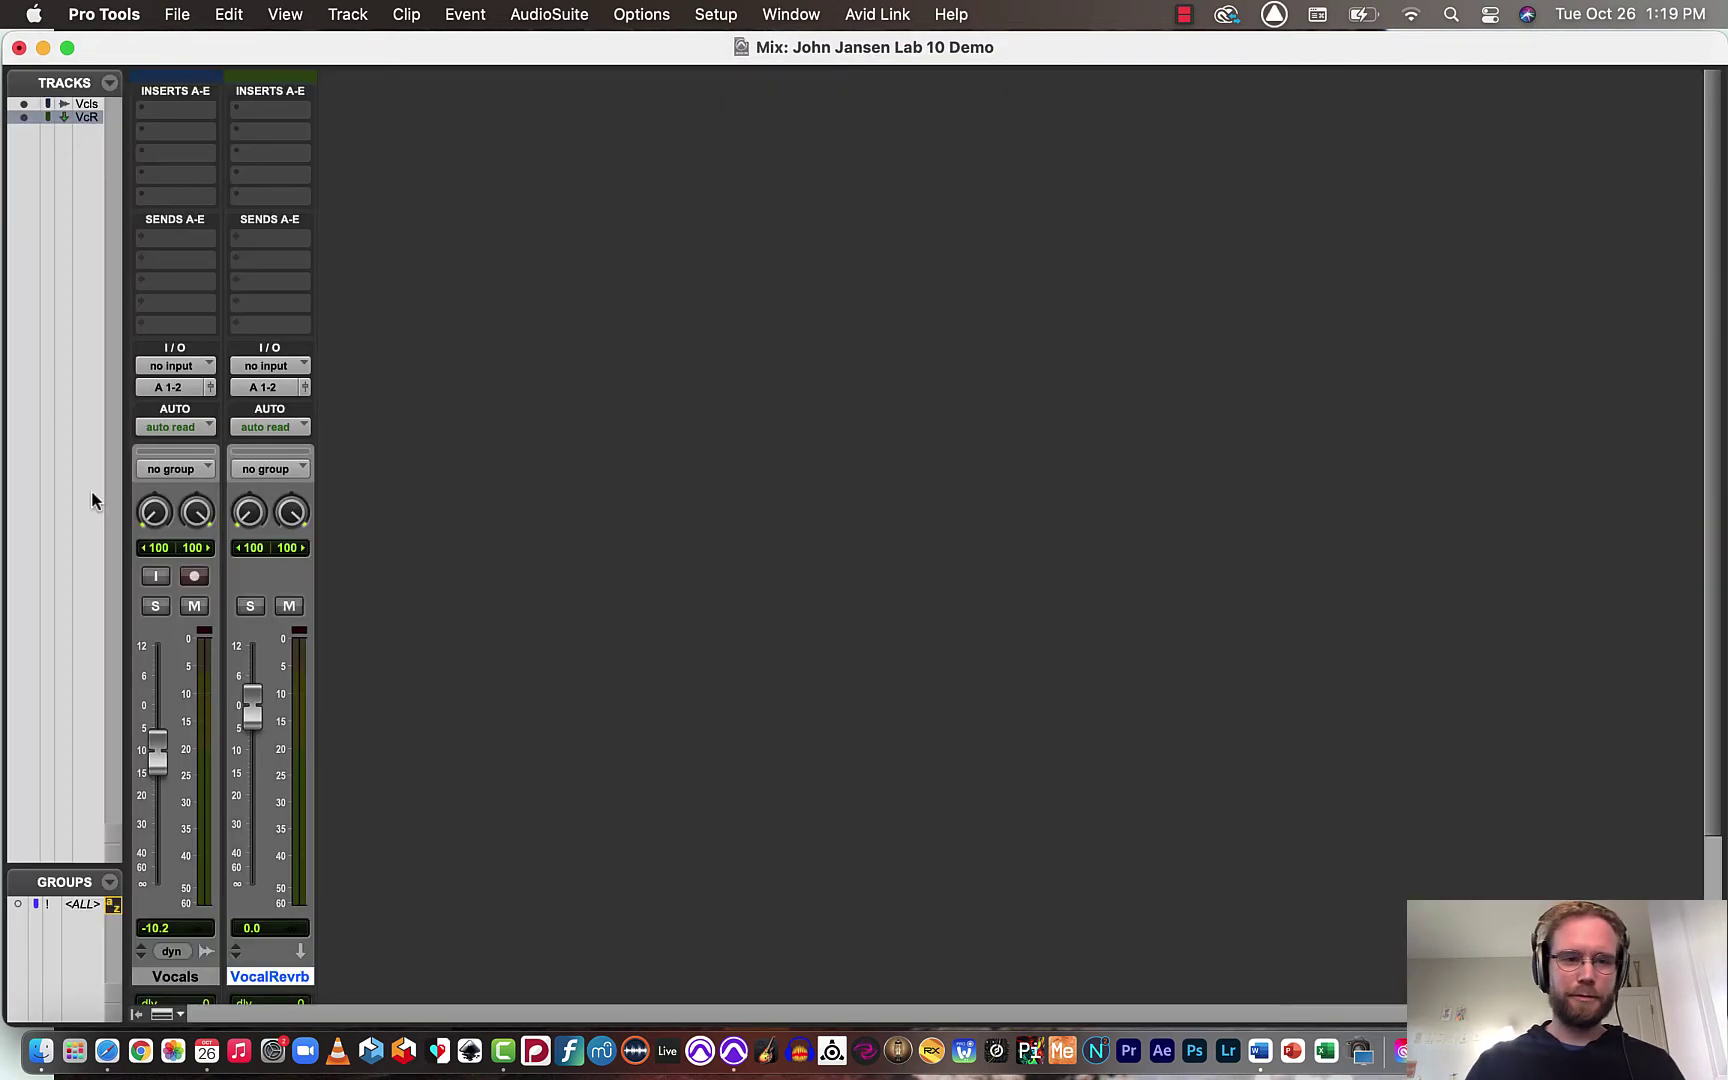
# Step: Show the mixer with the Vocals and Vocal Reverb strips and check the Window menu
pyautogui.press('super+equal')
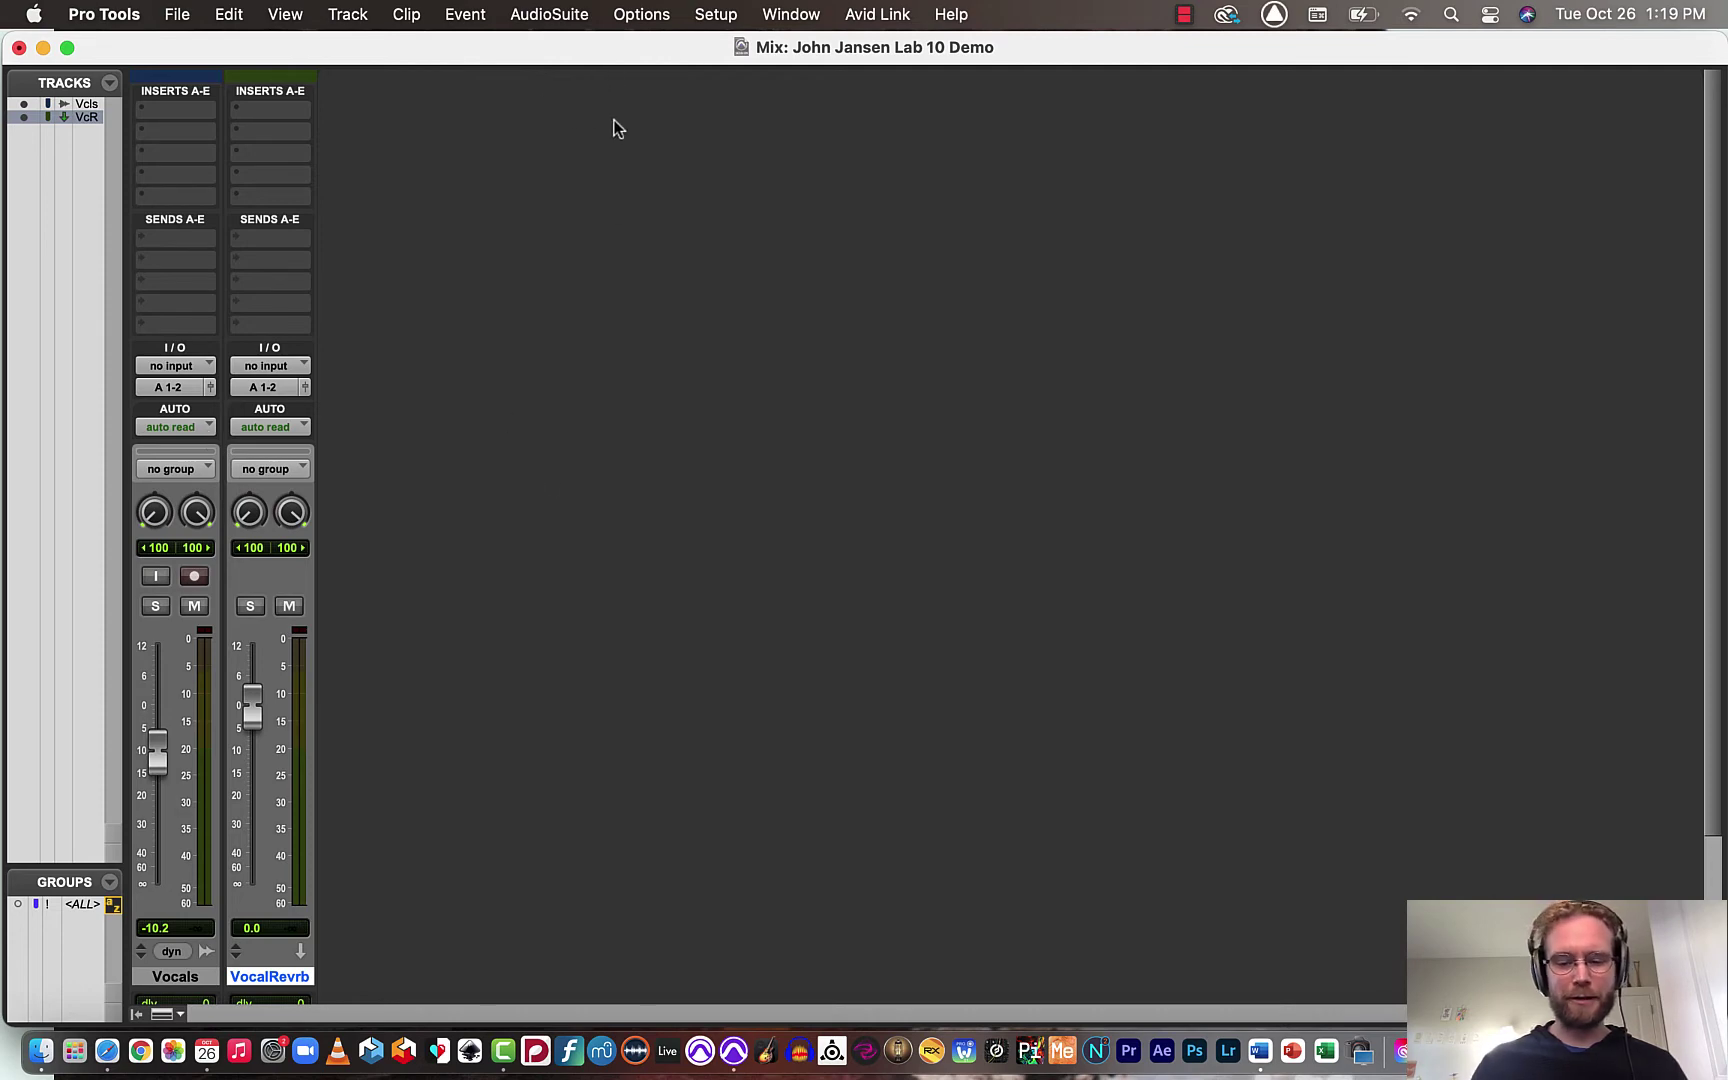
pyautogui.press('super+equal')
pyautogui.press('super+equal')
pyautogui.press('super+equal')
pyautogui.press('super+equal')
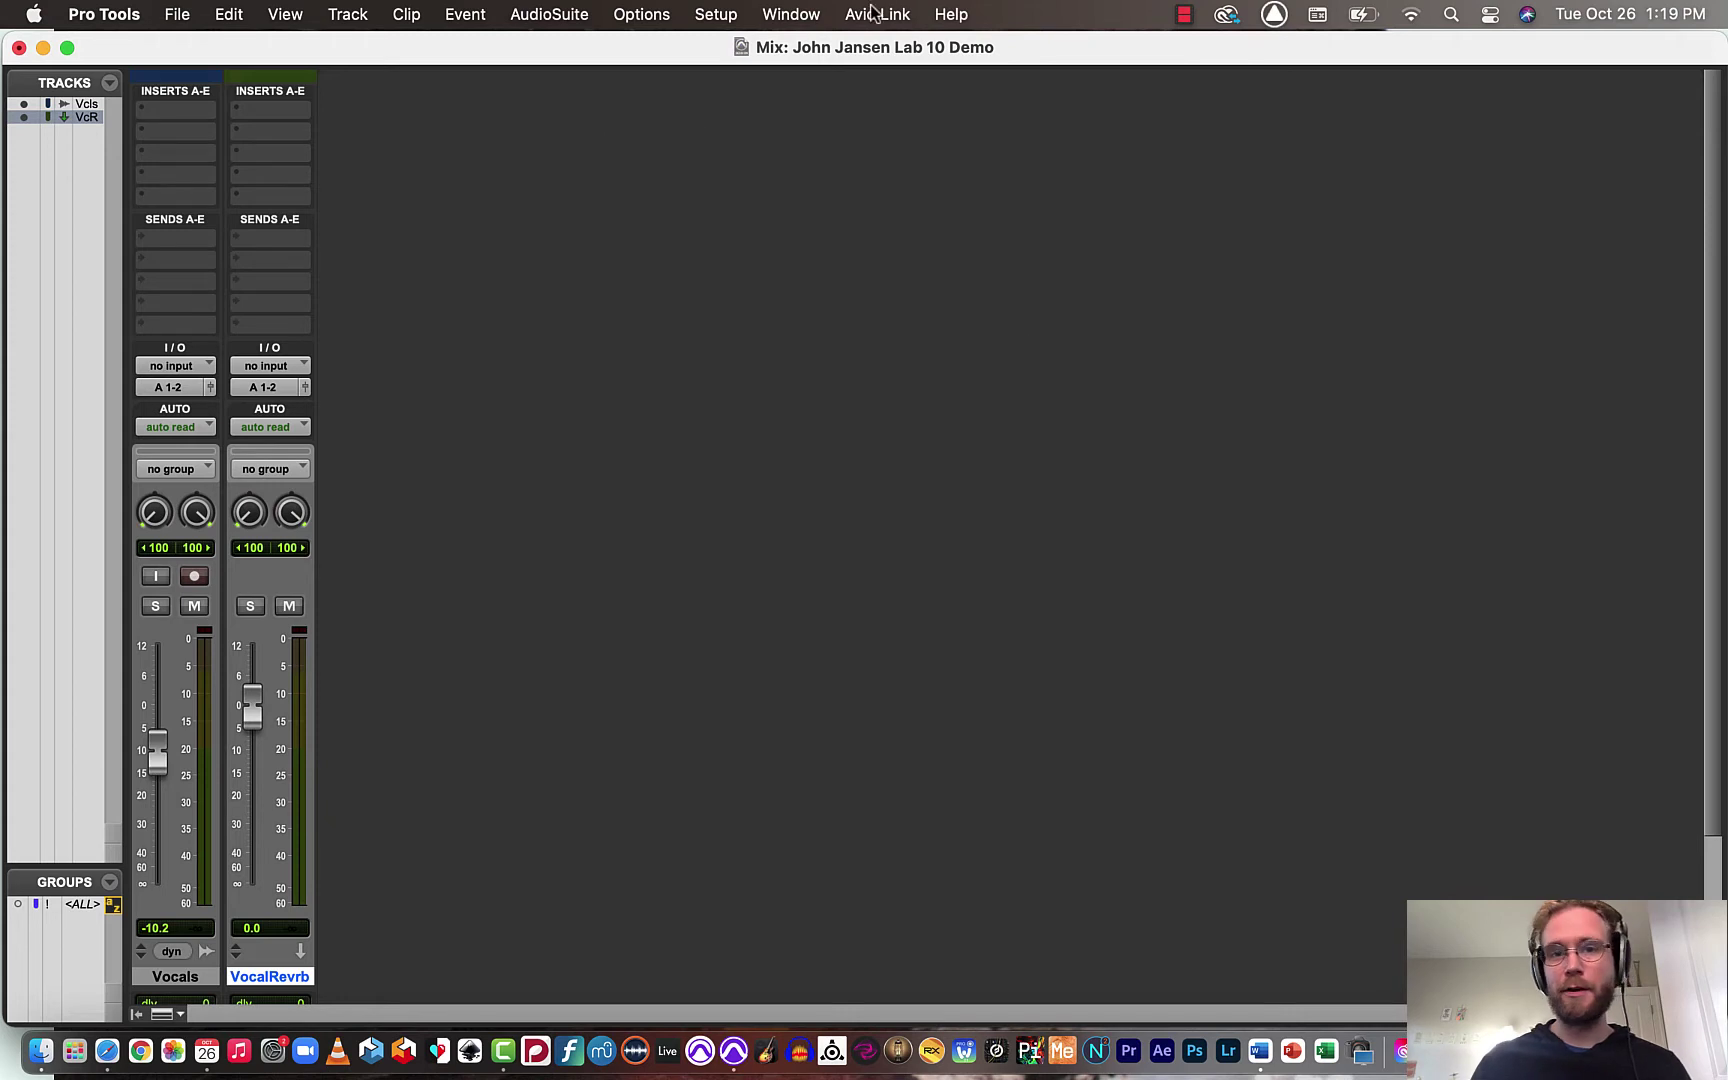
pyautogui.click(803, 22)
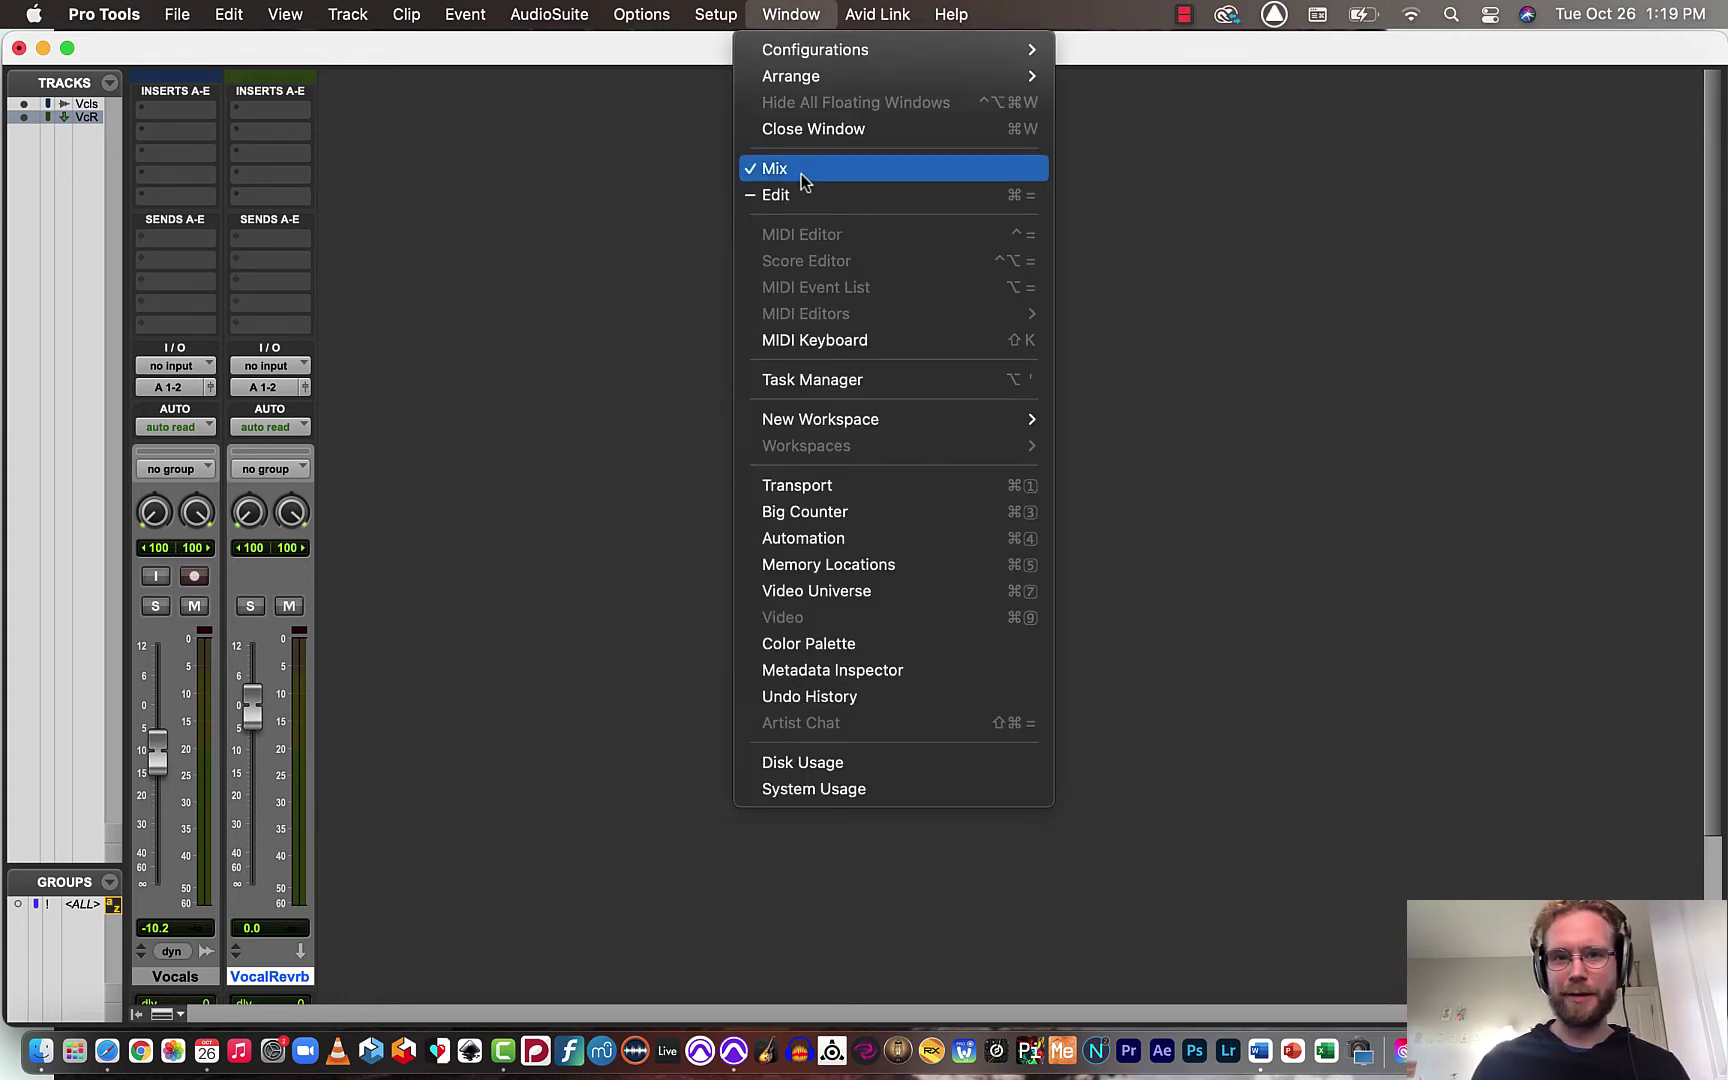
pyautogui.click(792, 10)
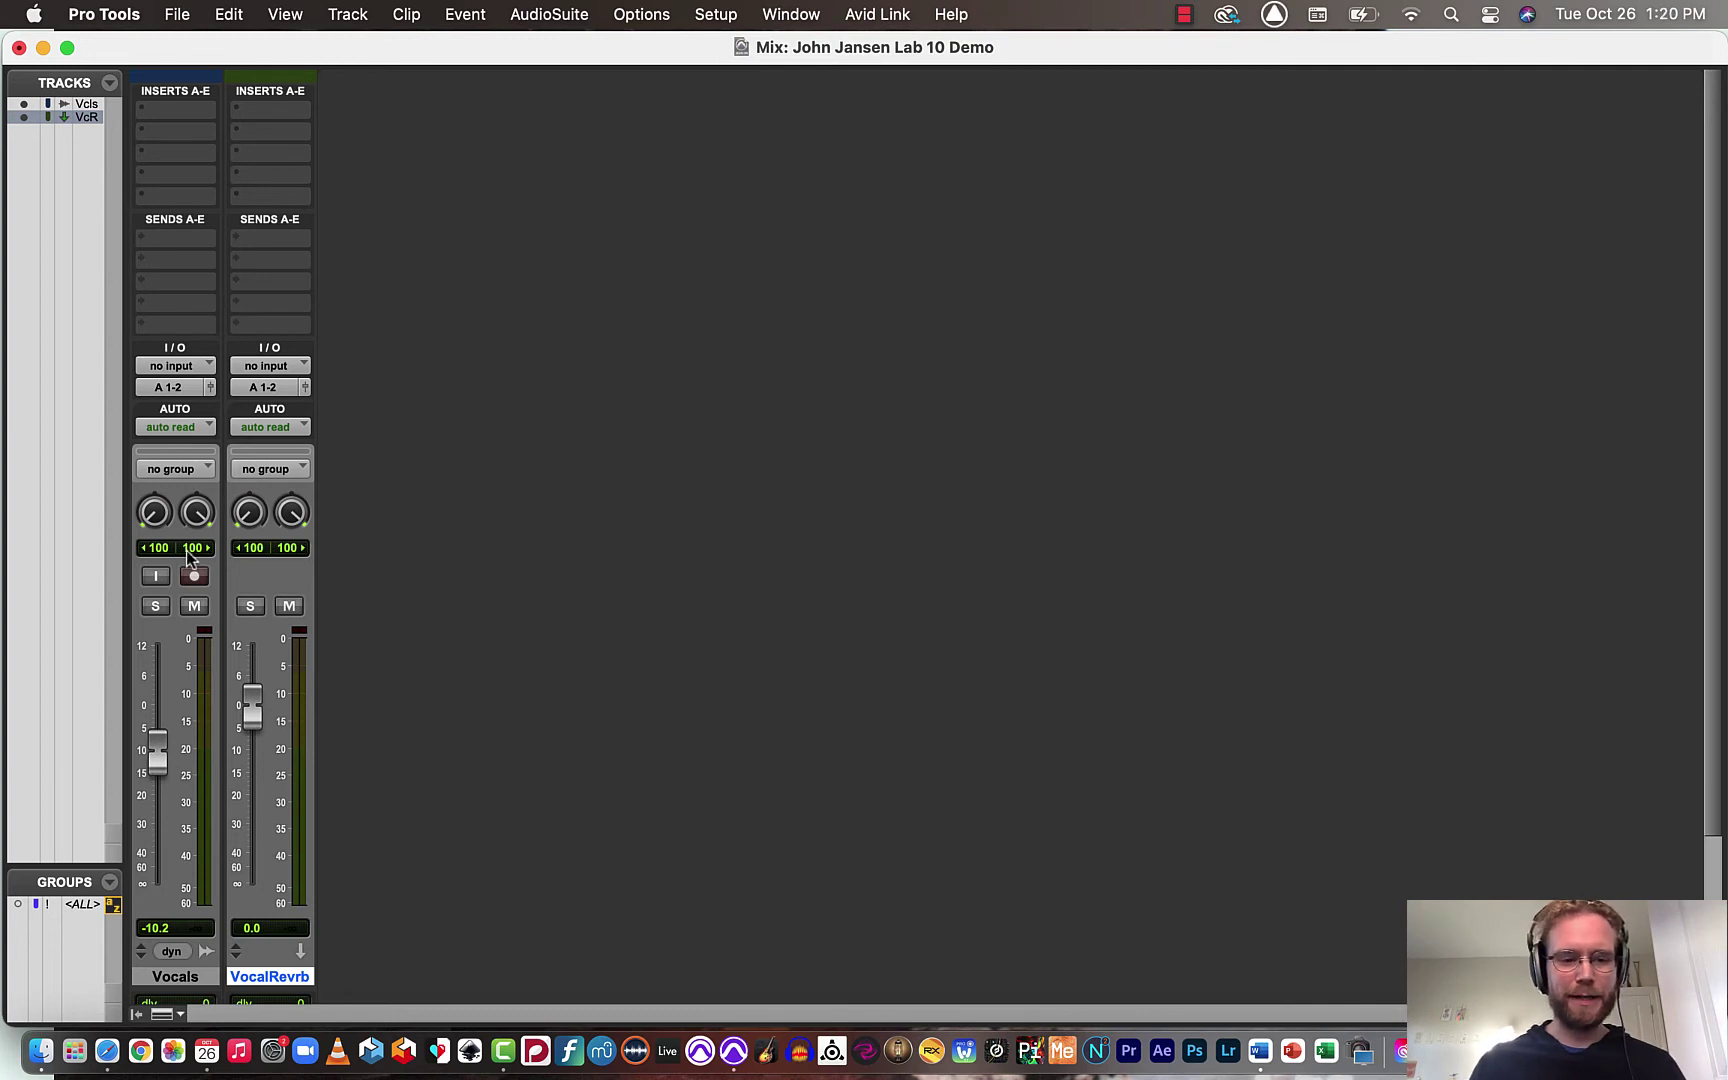
# Step: Assign a Vocals send to Bus 1-2 (Stereo), set its level to 0 dB, and close the send window
pyautogui.click(166, 239)
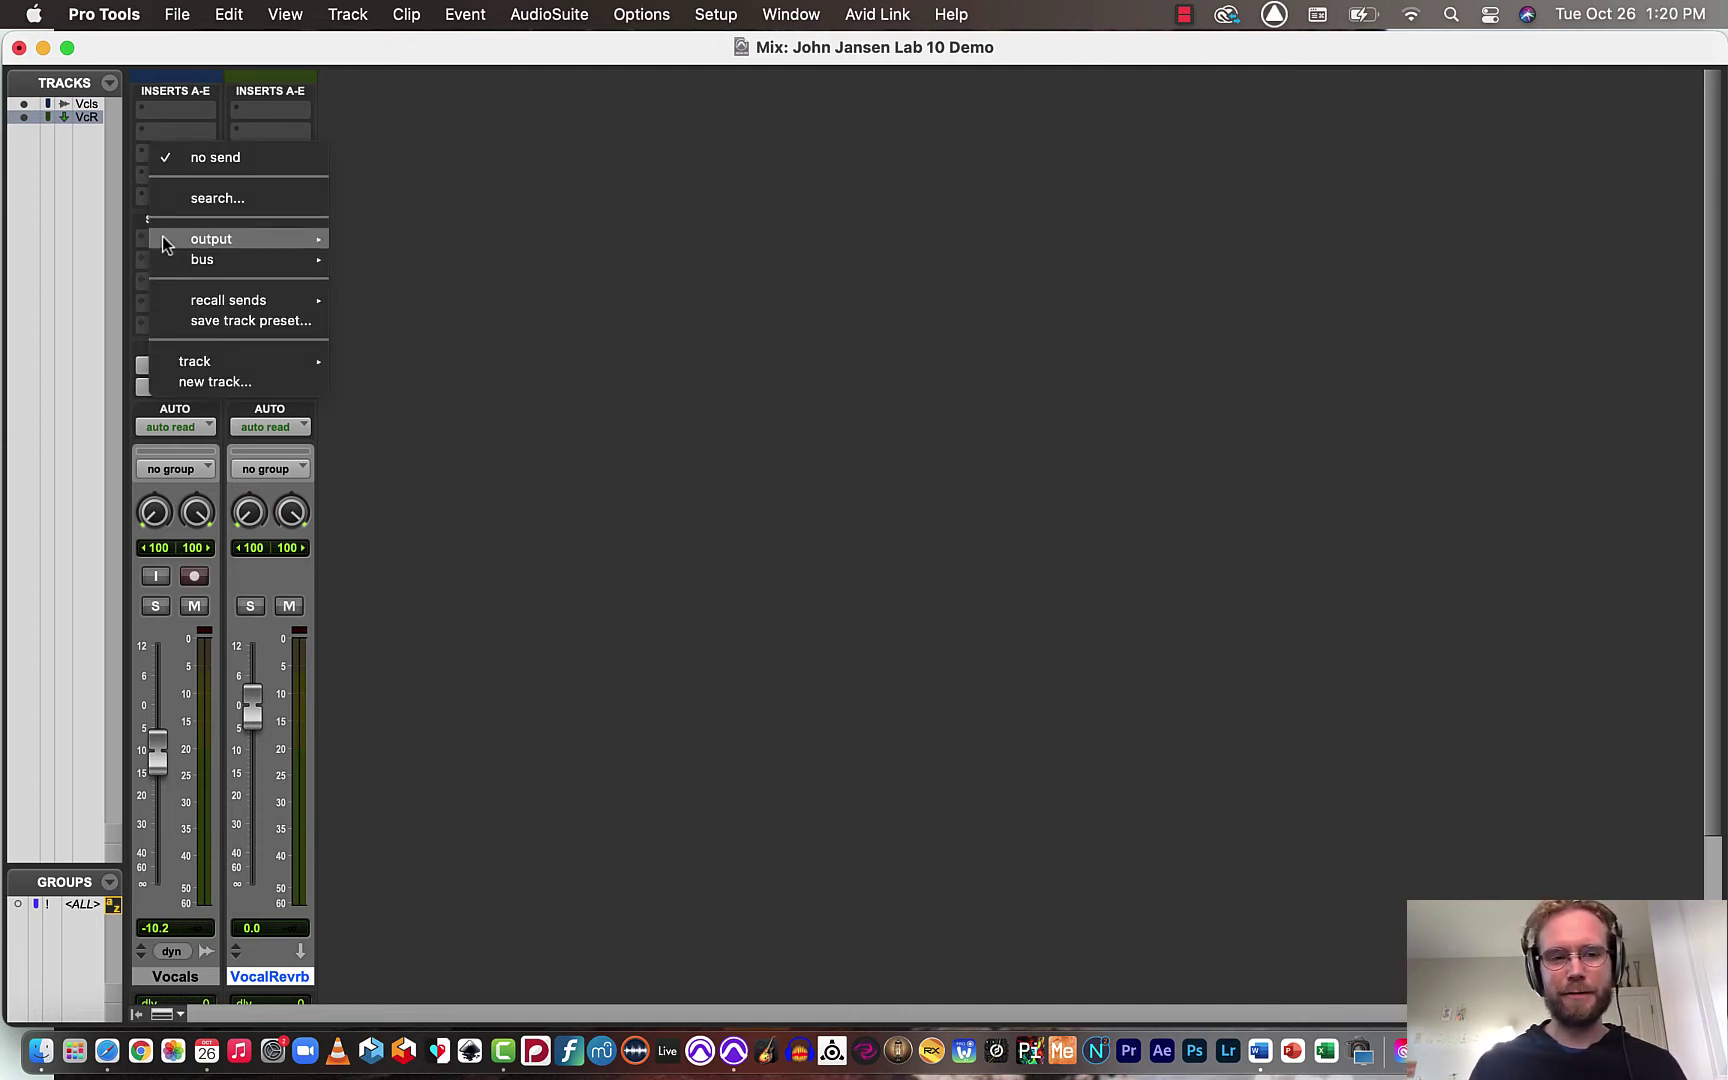
pyautogui.moveTo(168, 256)
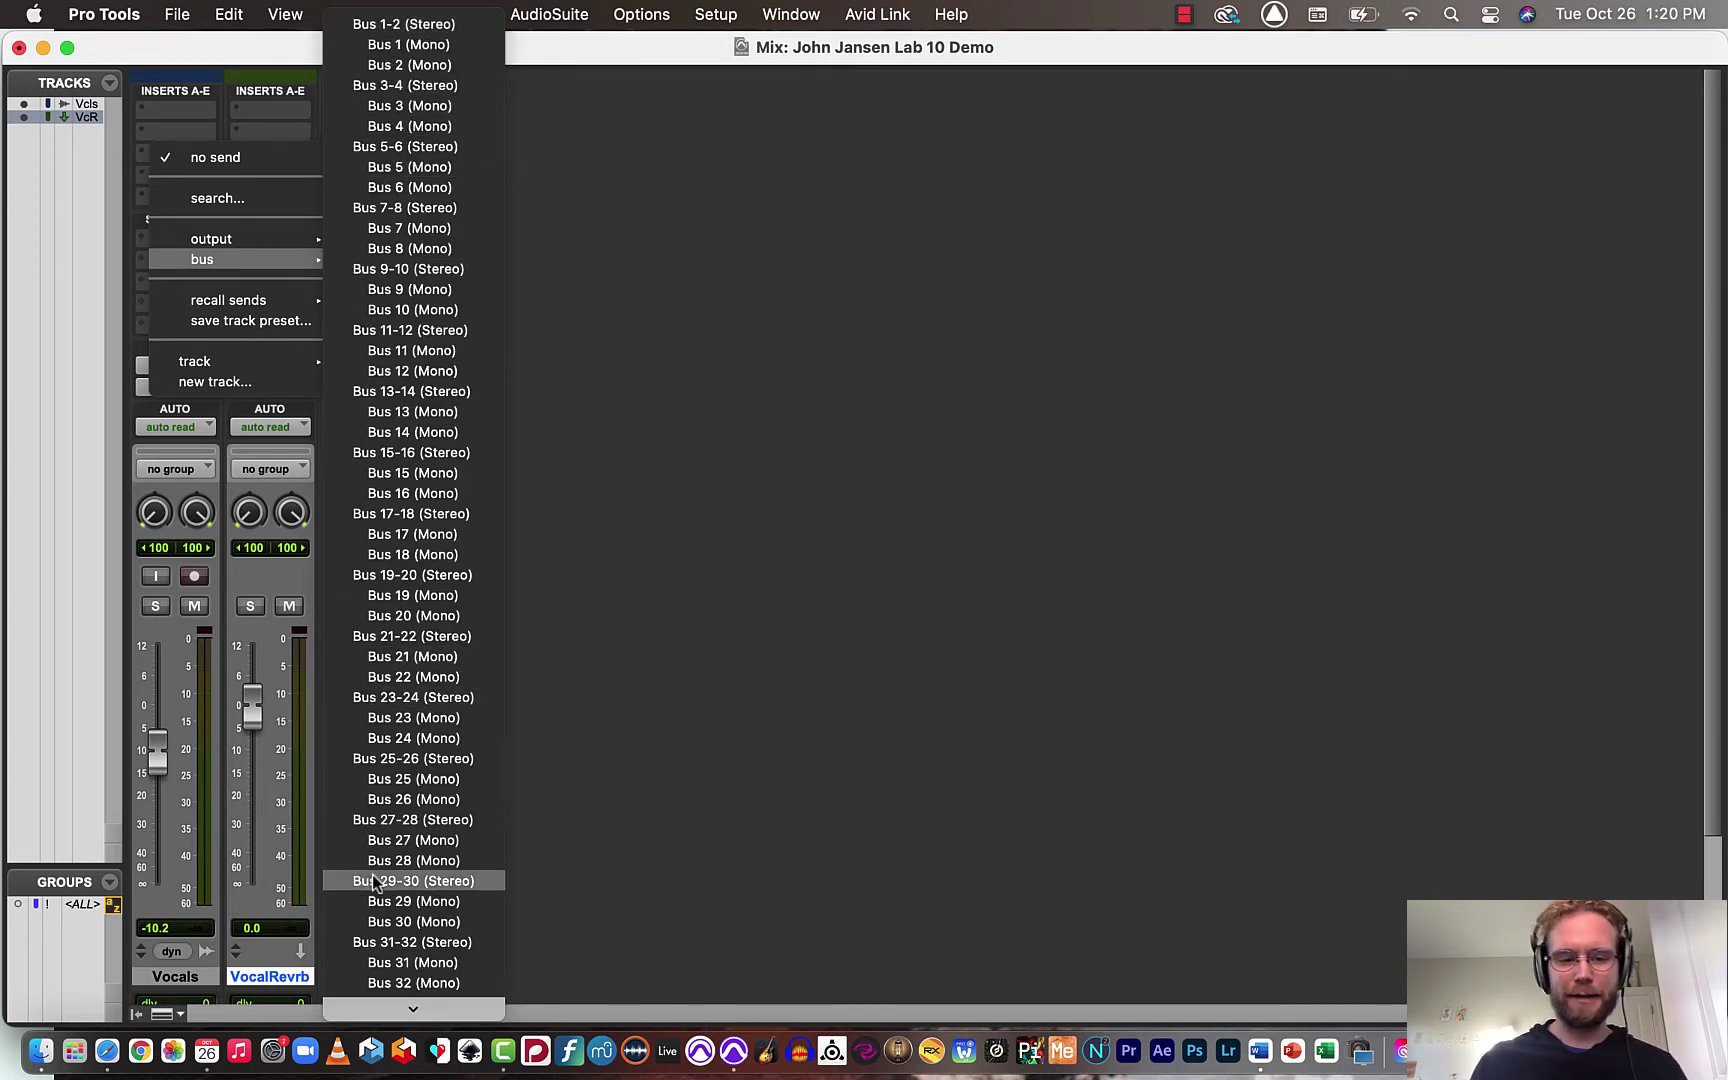
pyautogui.click(388, 24)
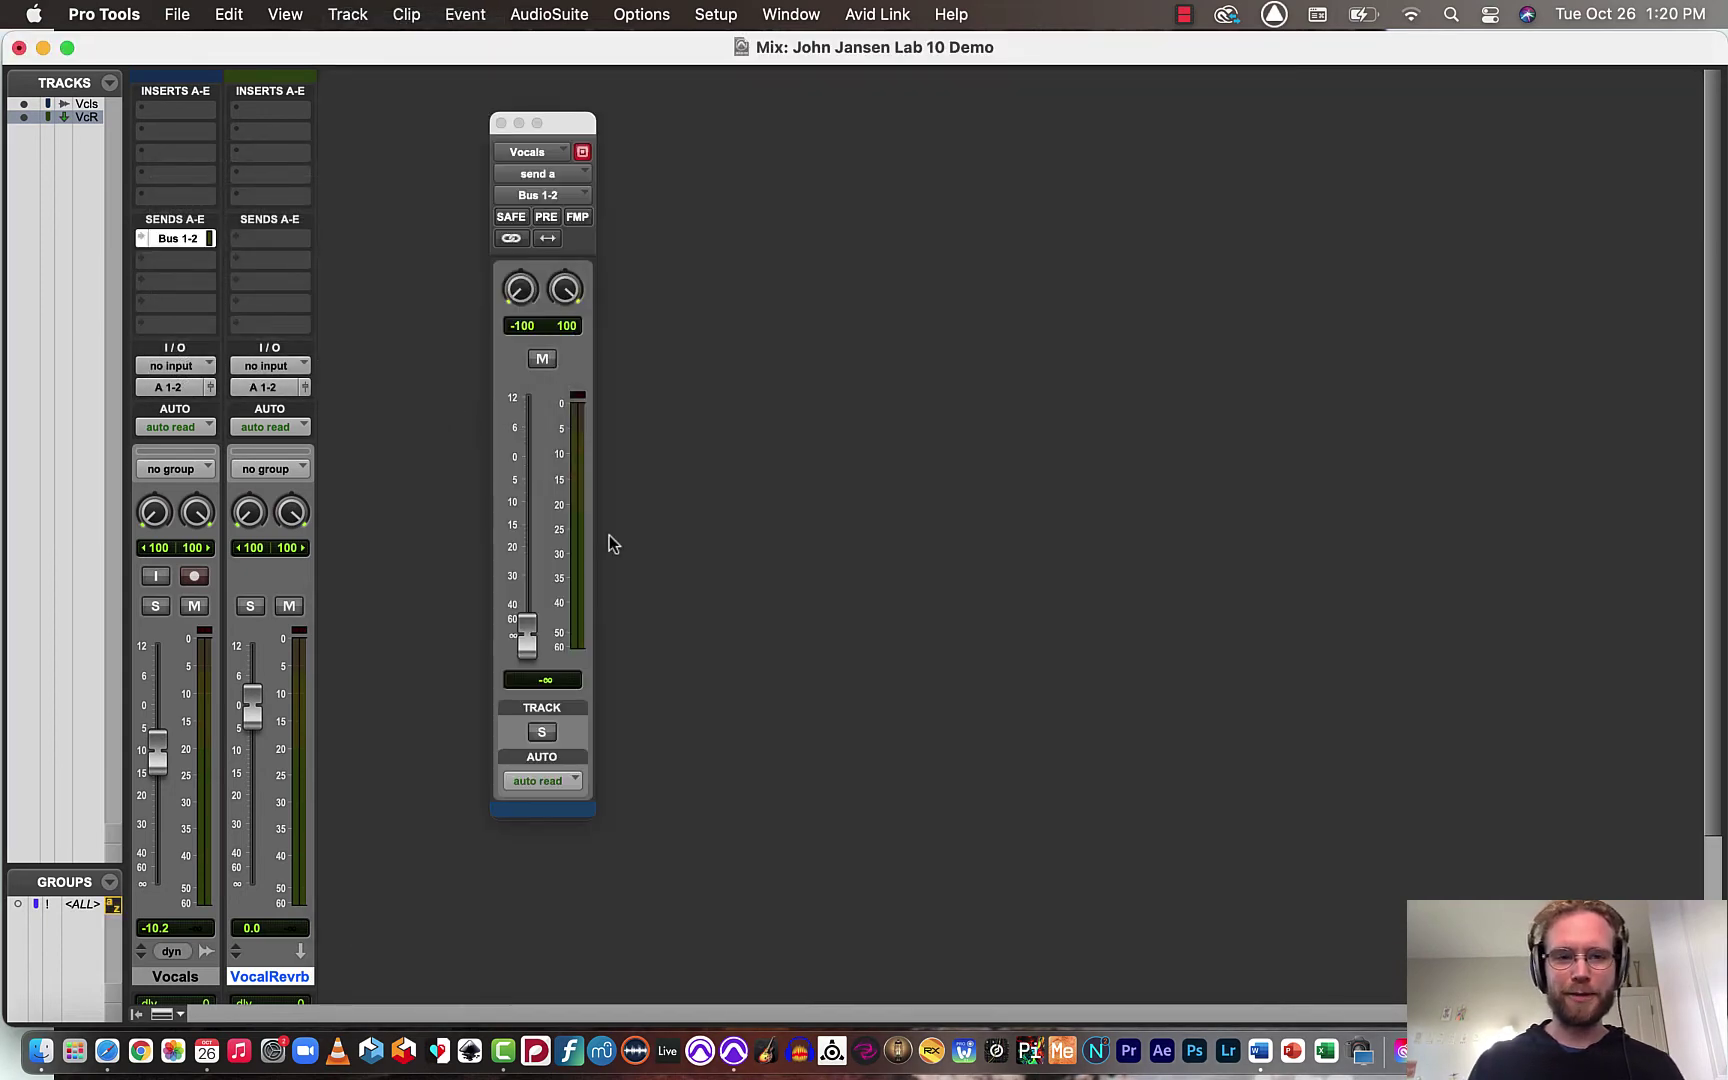
pyautogui.click(527, 636)
pyautogui.keyDown('alt'); pyautogui.click(527, 636); pyautogui.keyUp('alt')
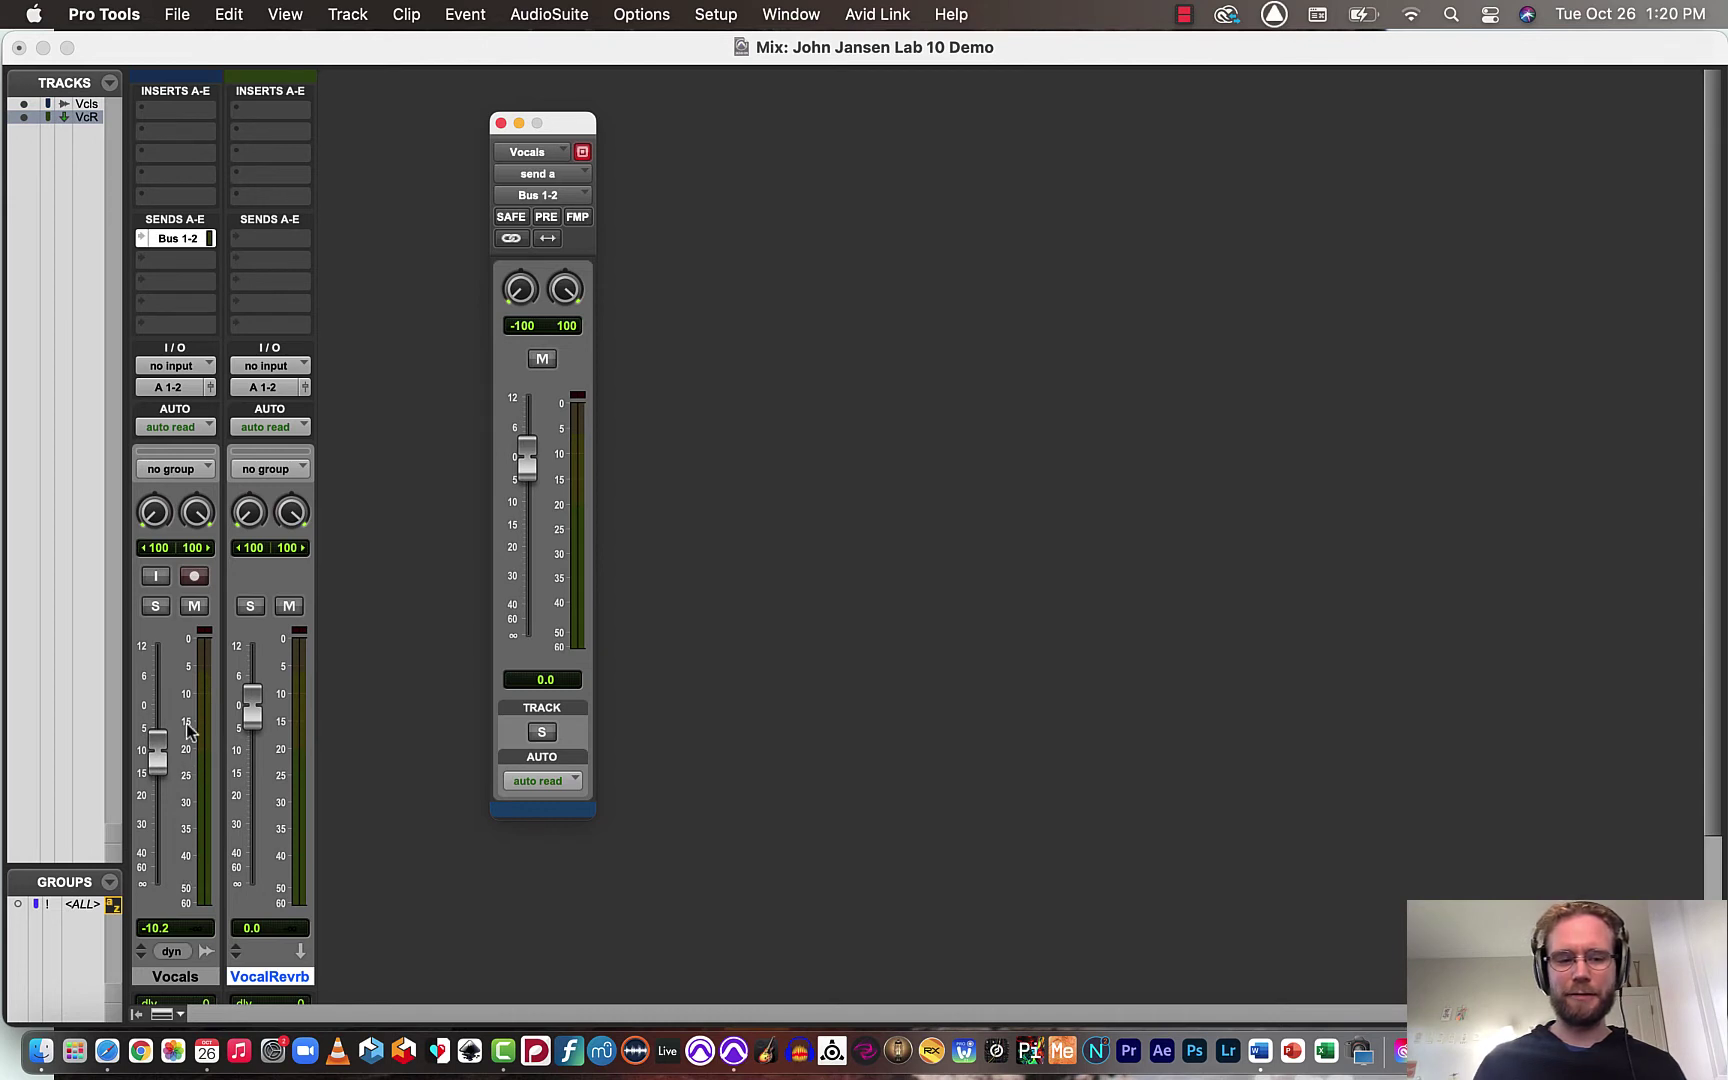
pyautogui.scroll(-3, 175, 750)
pyautogui.scroll(3, 175, 750)
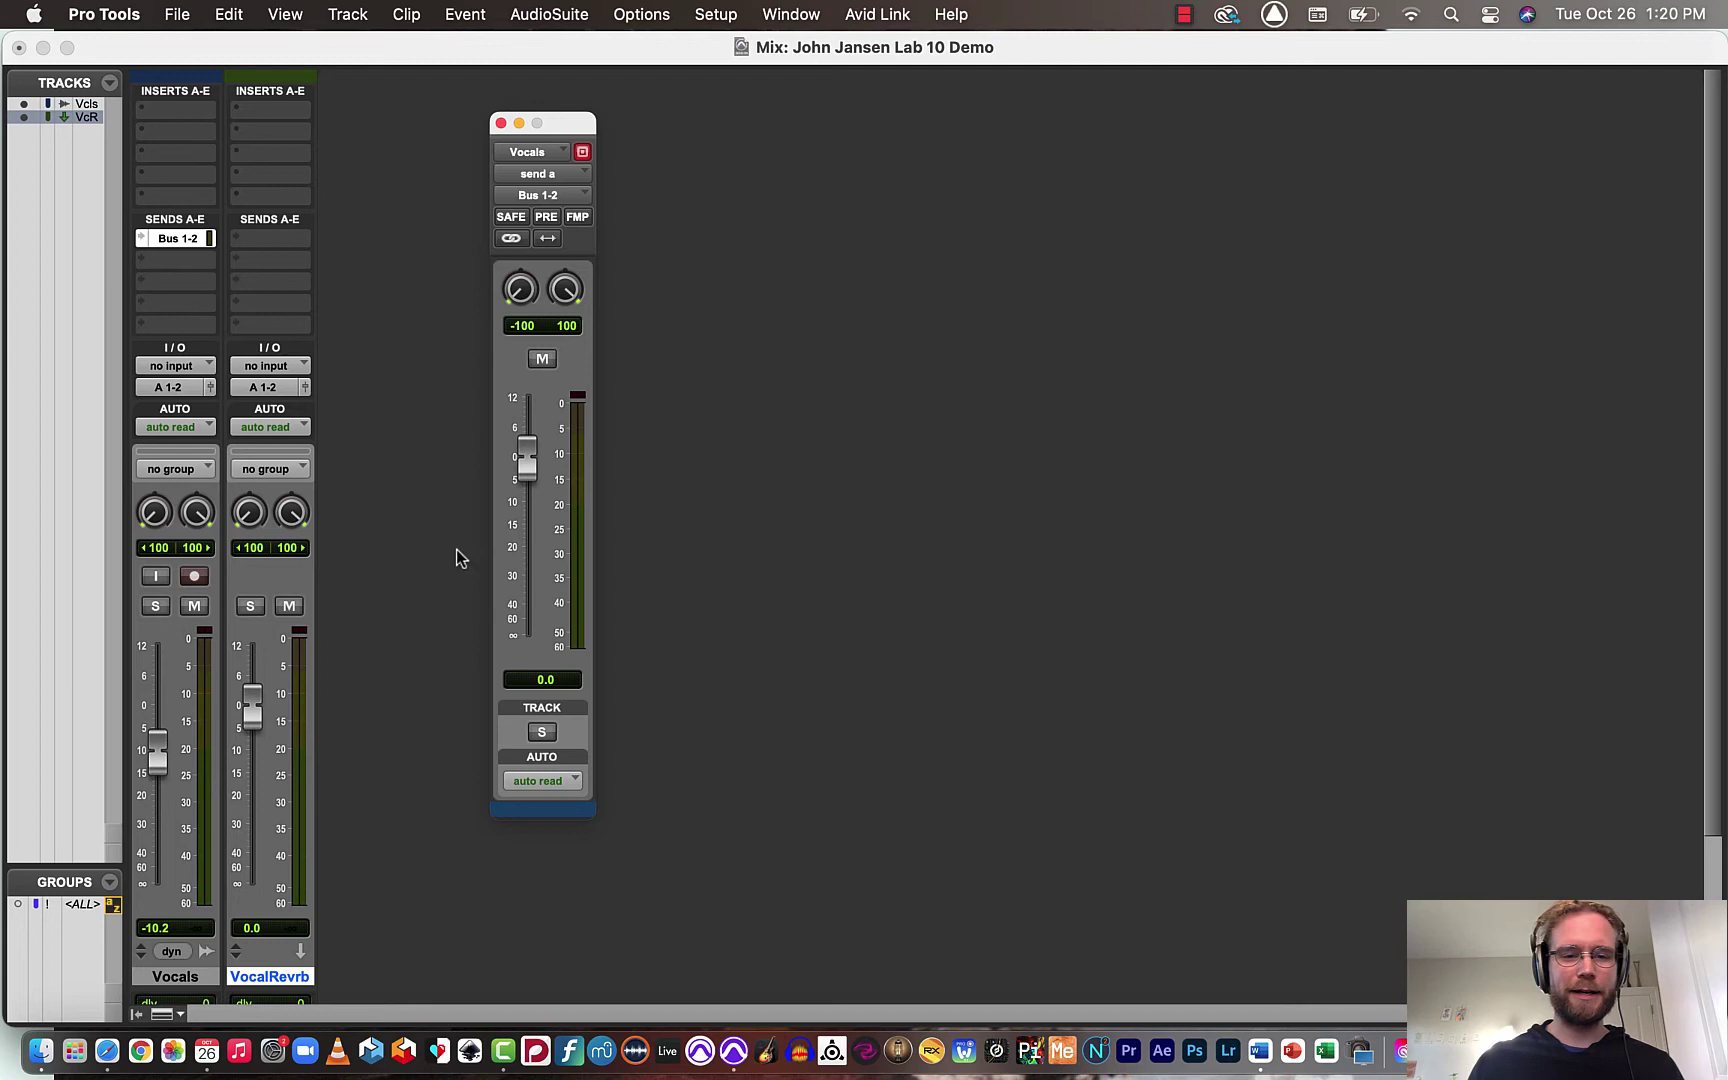
pyautogui.moveTo(538, 476); pyautogui.dragTo(522, 525)
pyautogui.keyDown('alt'); pyautogui.click(522, 525); pyautogui.keyUp('alt')
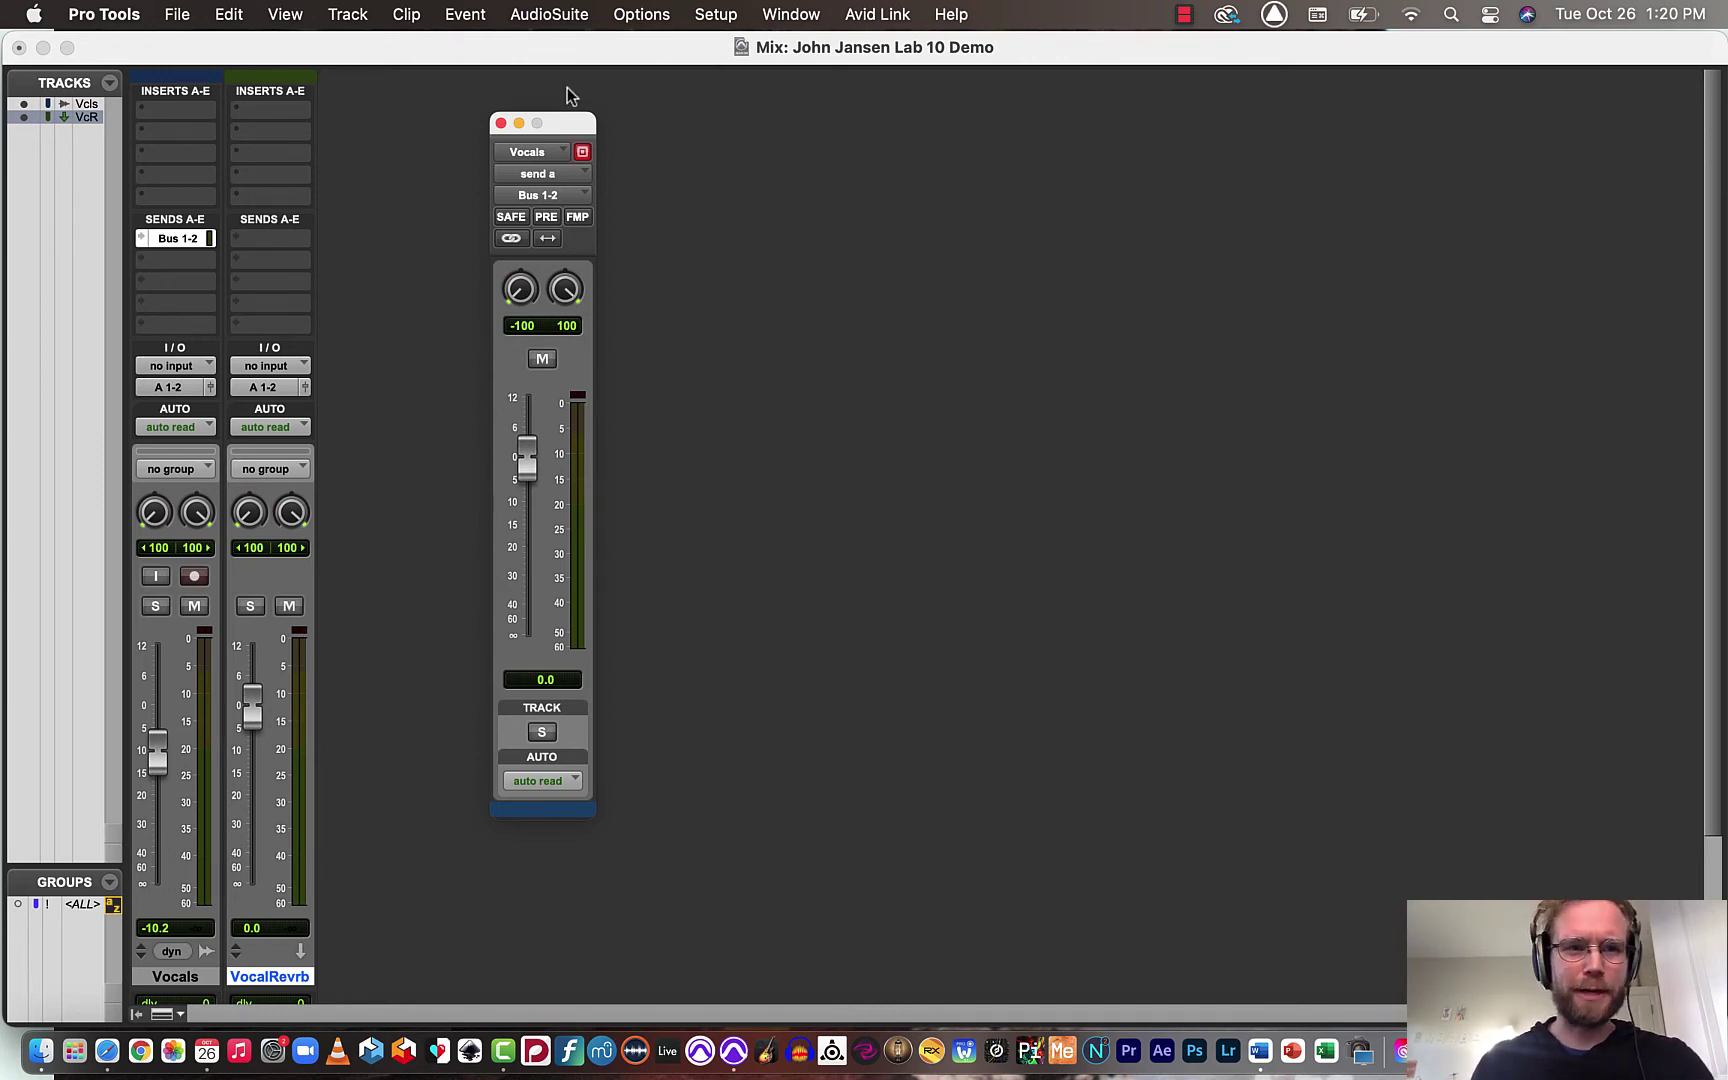
pyautogui.click(501, 122)
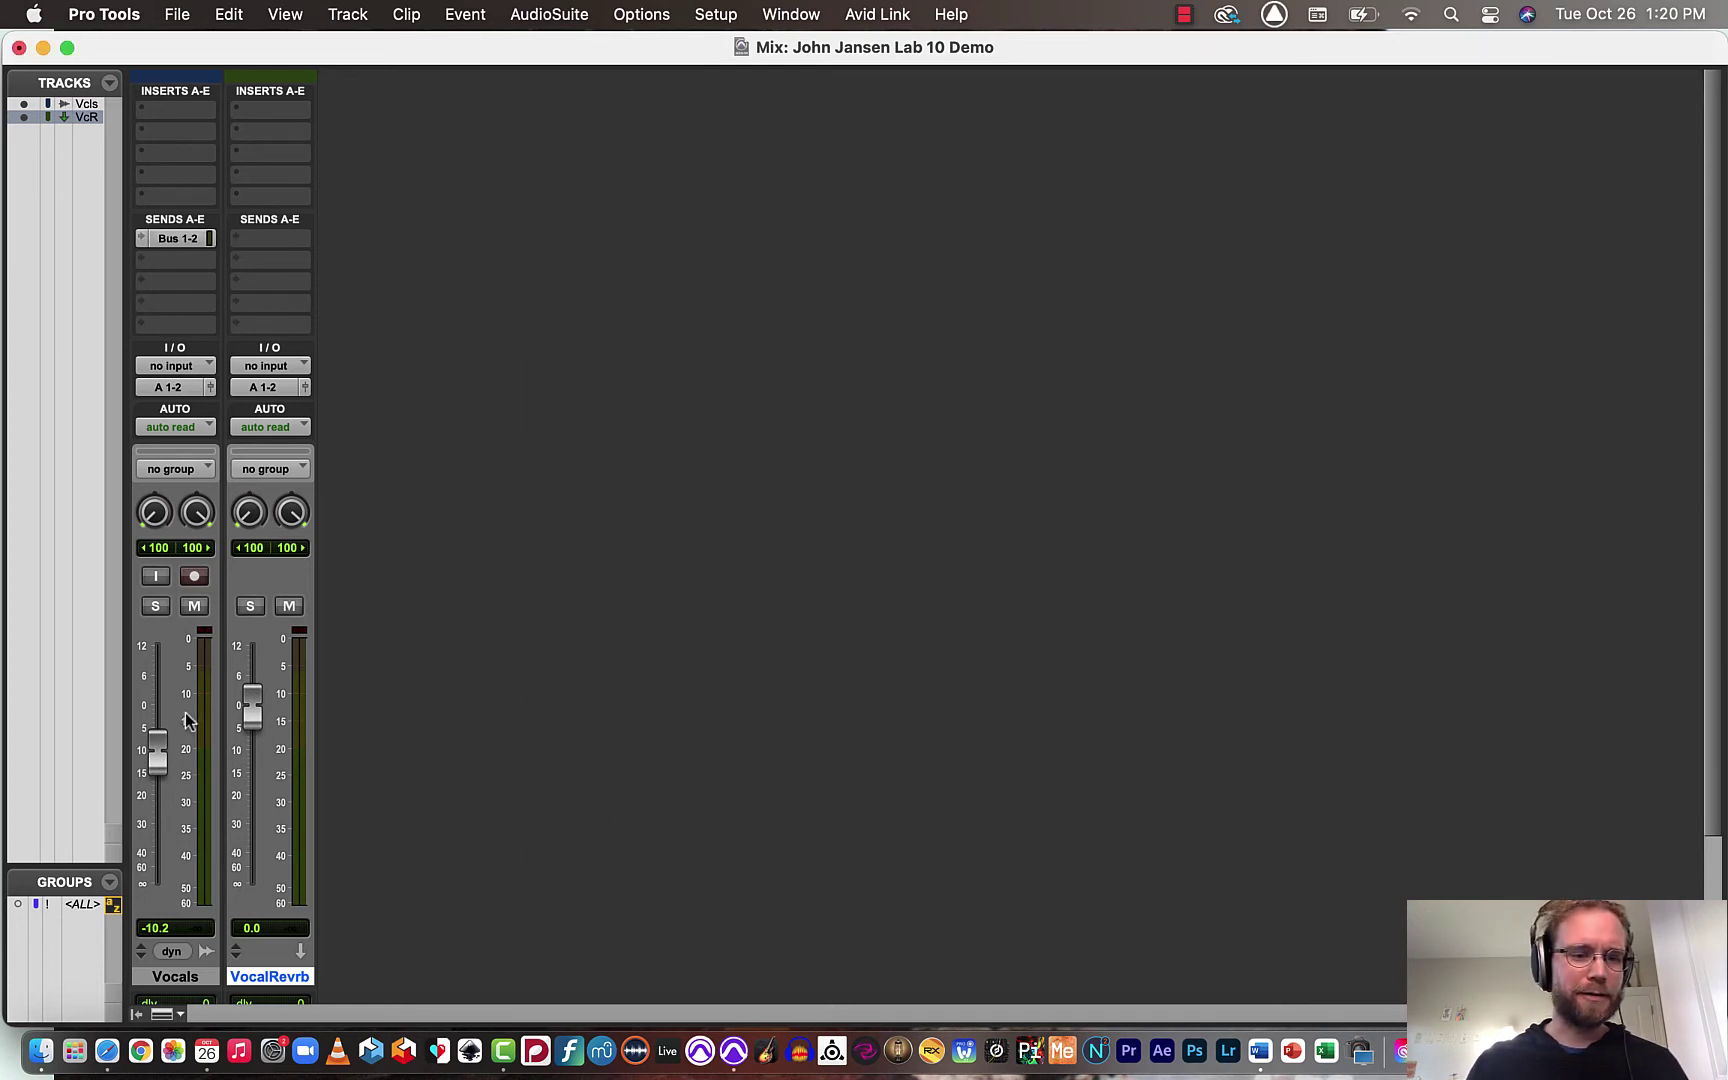
# Step: Set the VocalRevrb input to Bus 1-2 (Stereo) and play the session to check the routing
pyautogui.scroll(-1, 150, 745)
pyautogui.scroll(1, 150, 745)
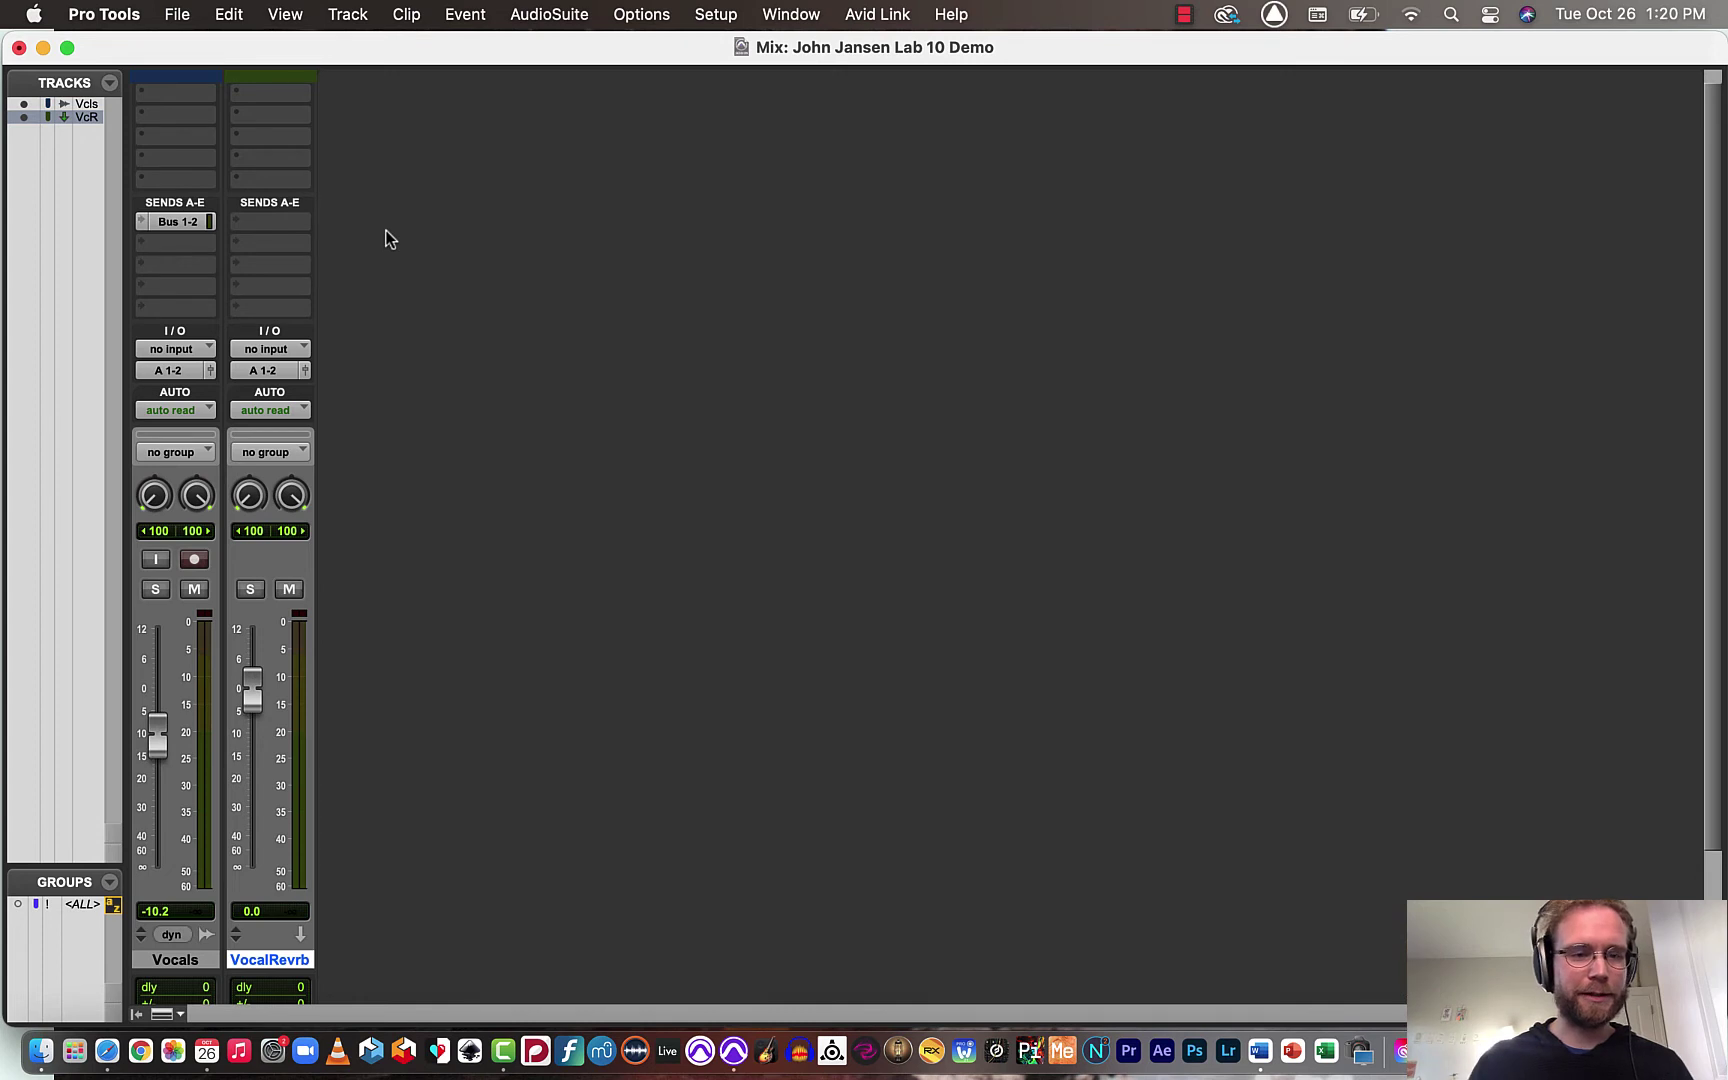
pyautogui.scroll(-3, 244, 580)
pyautogui.scroll(2, 244, 580)
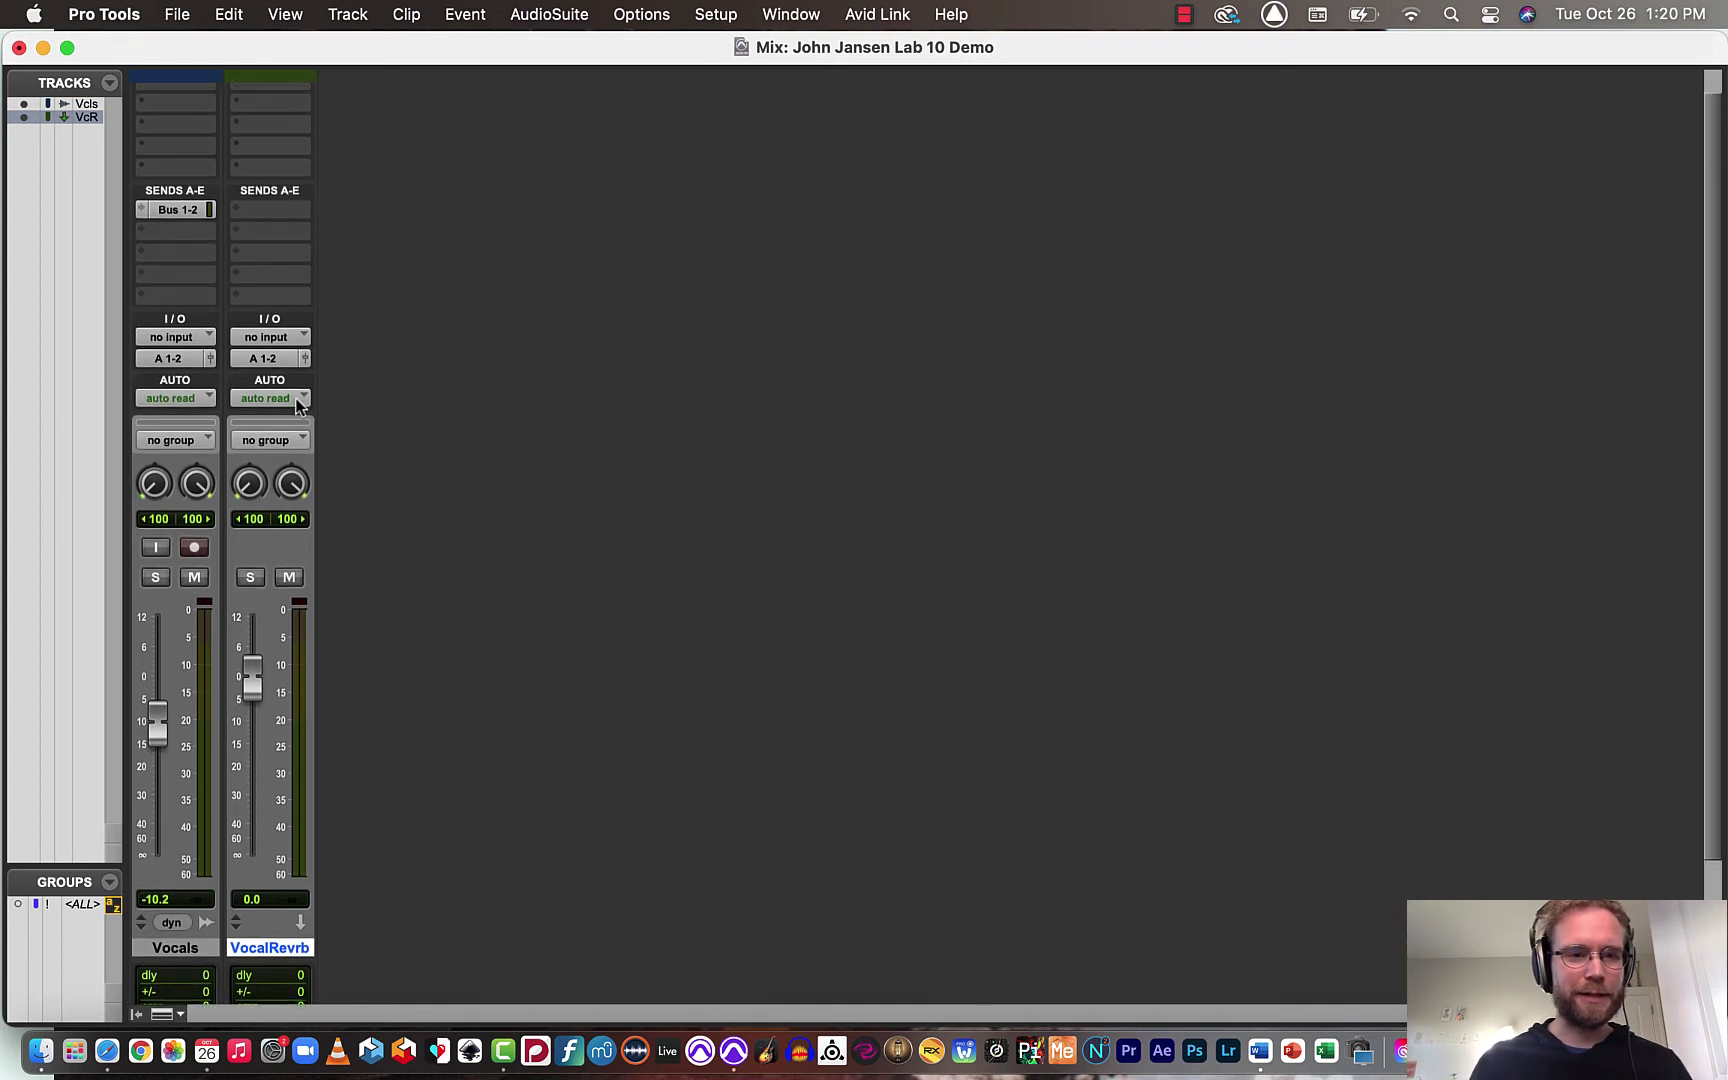
pyautogui.click(271, 338)
pyautogui.moveTo(270, 340)
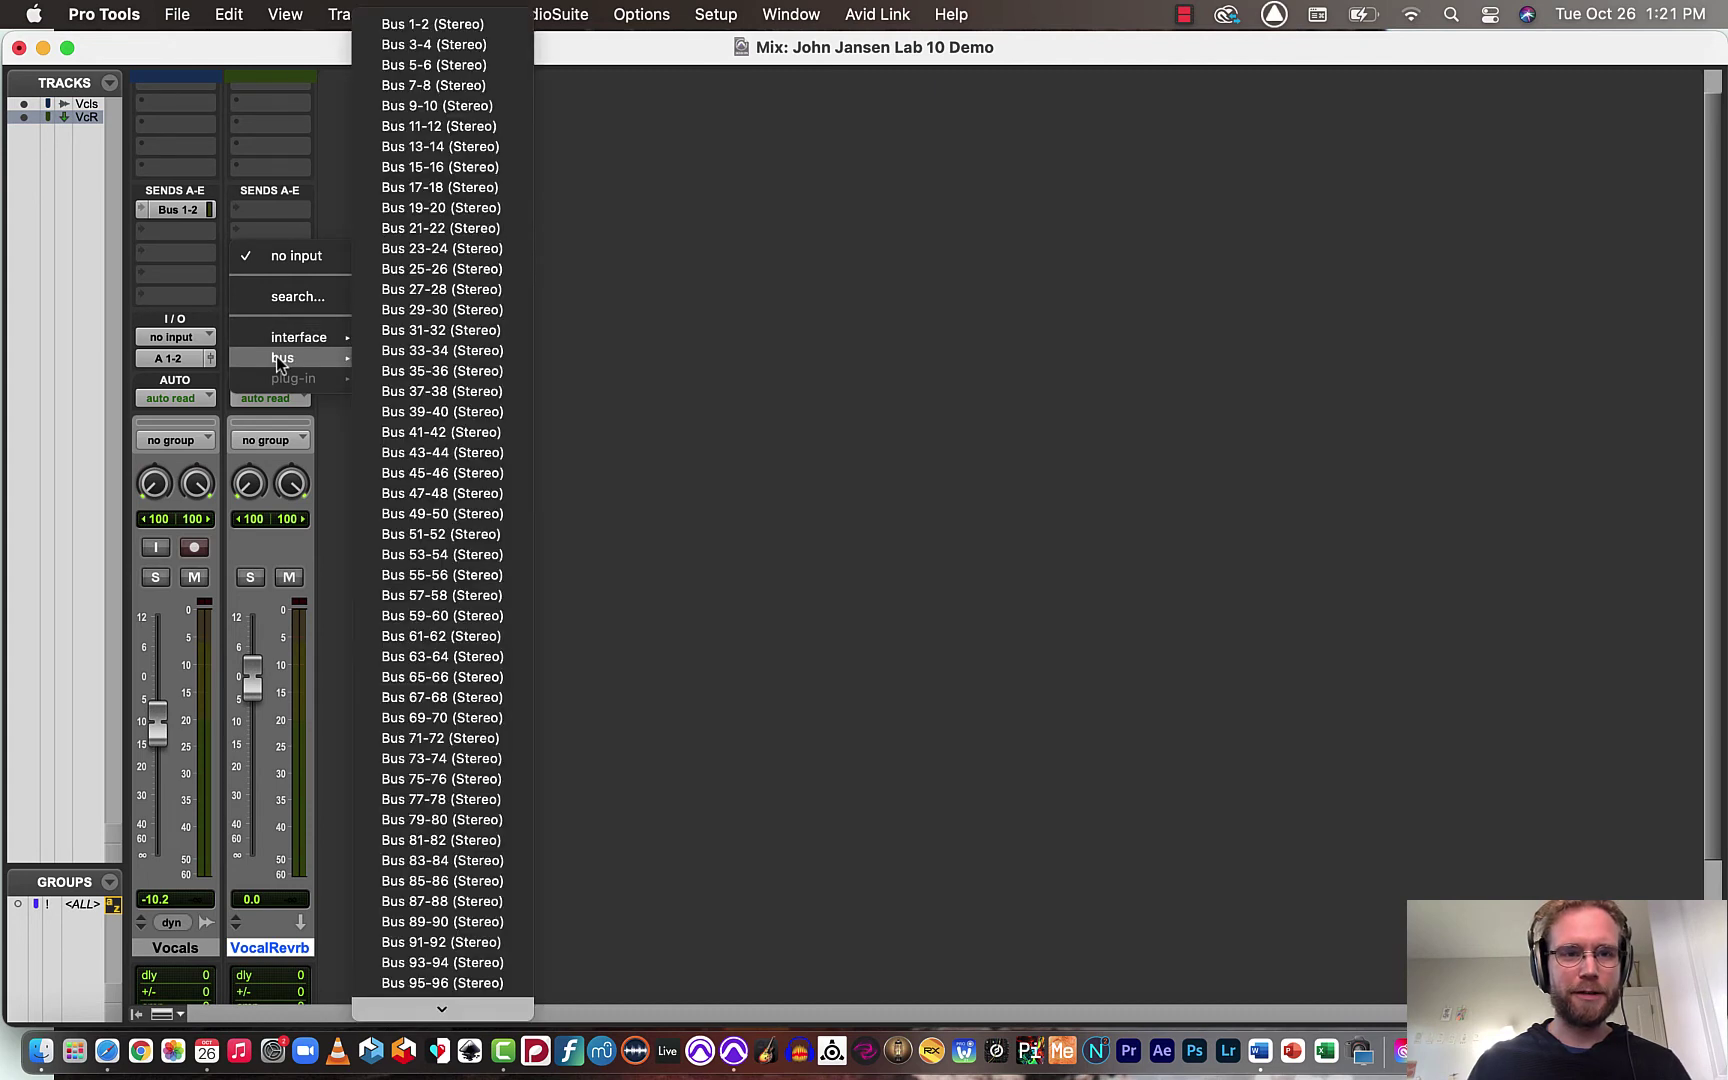
pyautogui.click(528, 189)
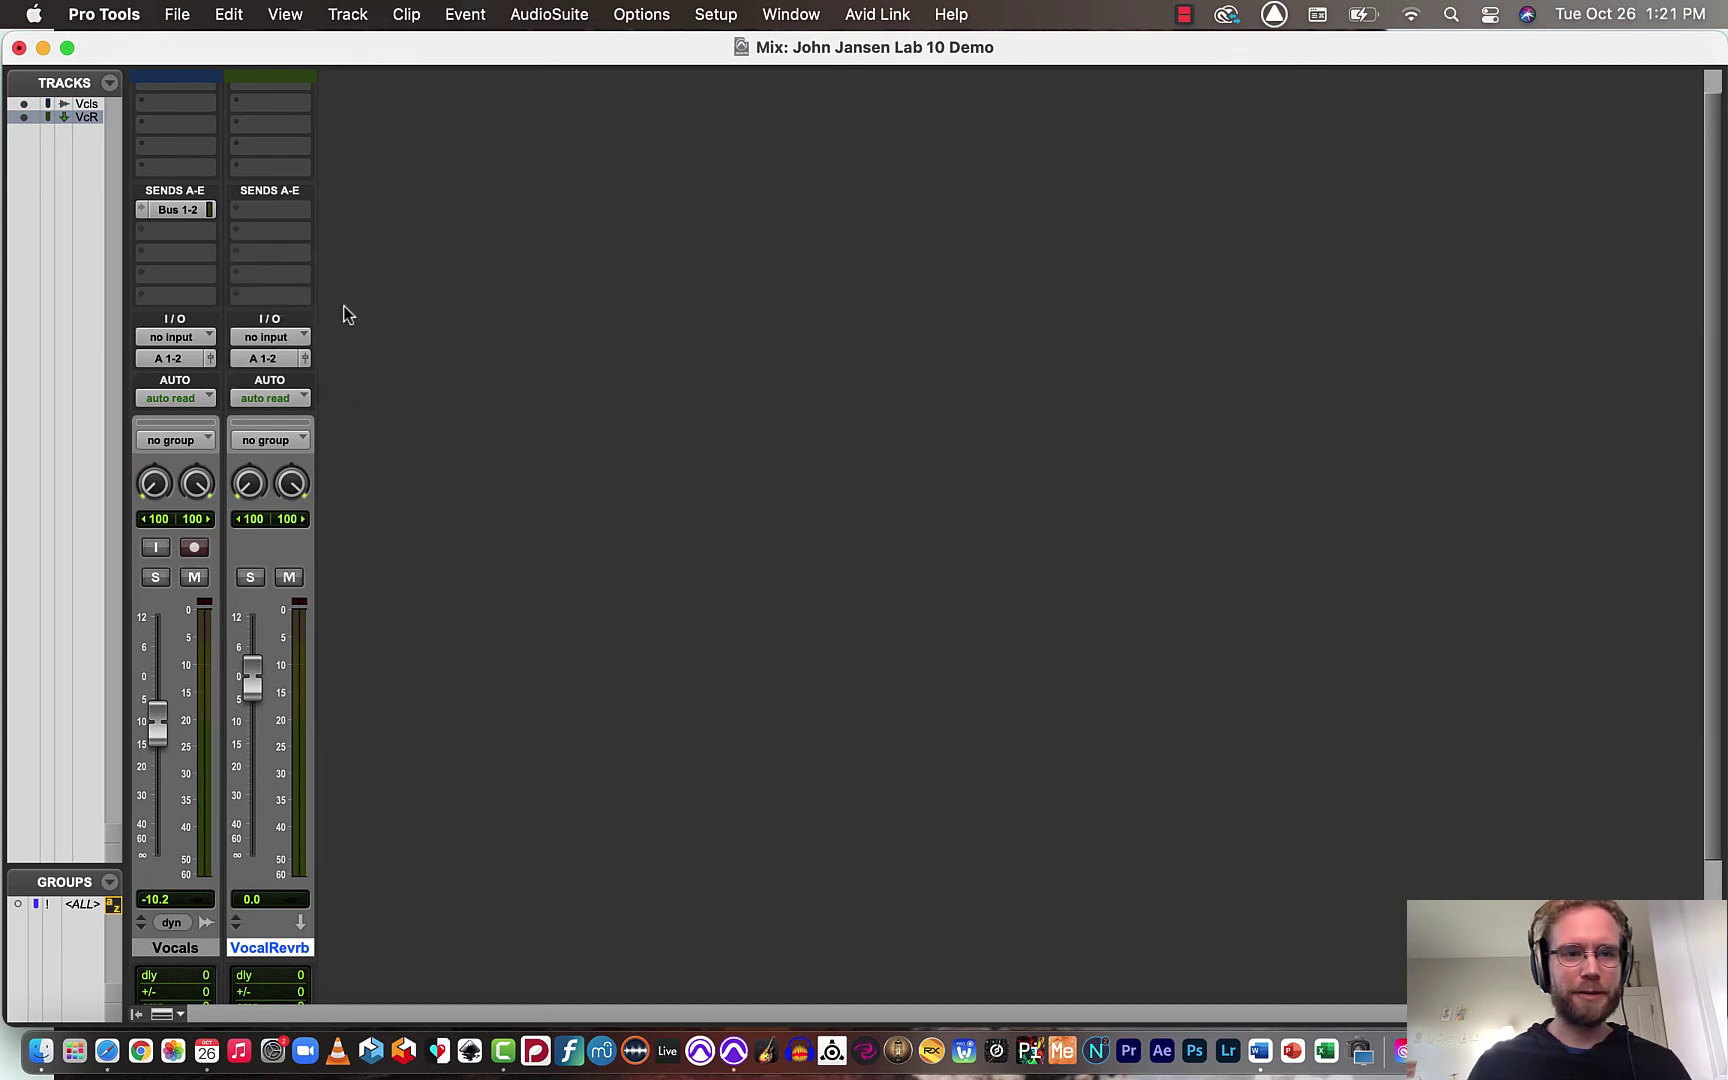
pyautogui.click(277, 338)
pyautogui.moveTo(279, 340)
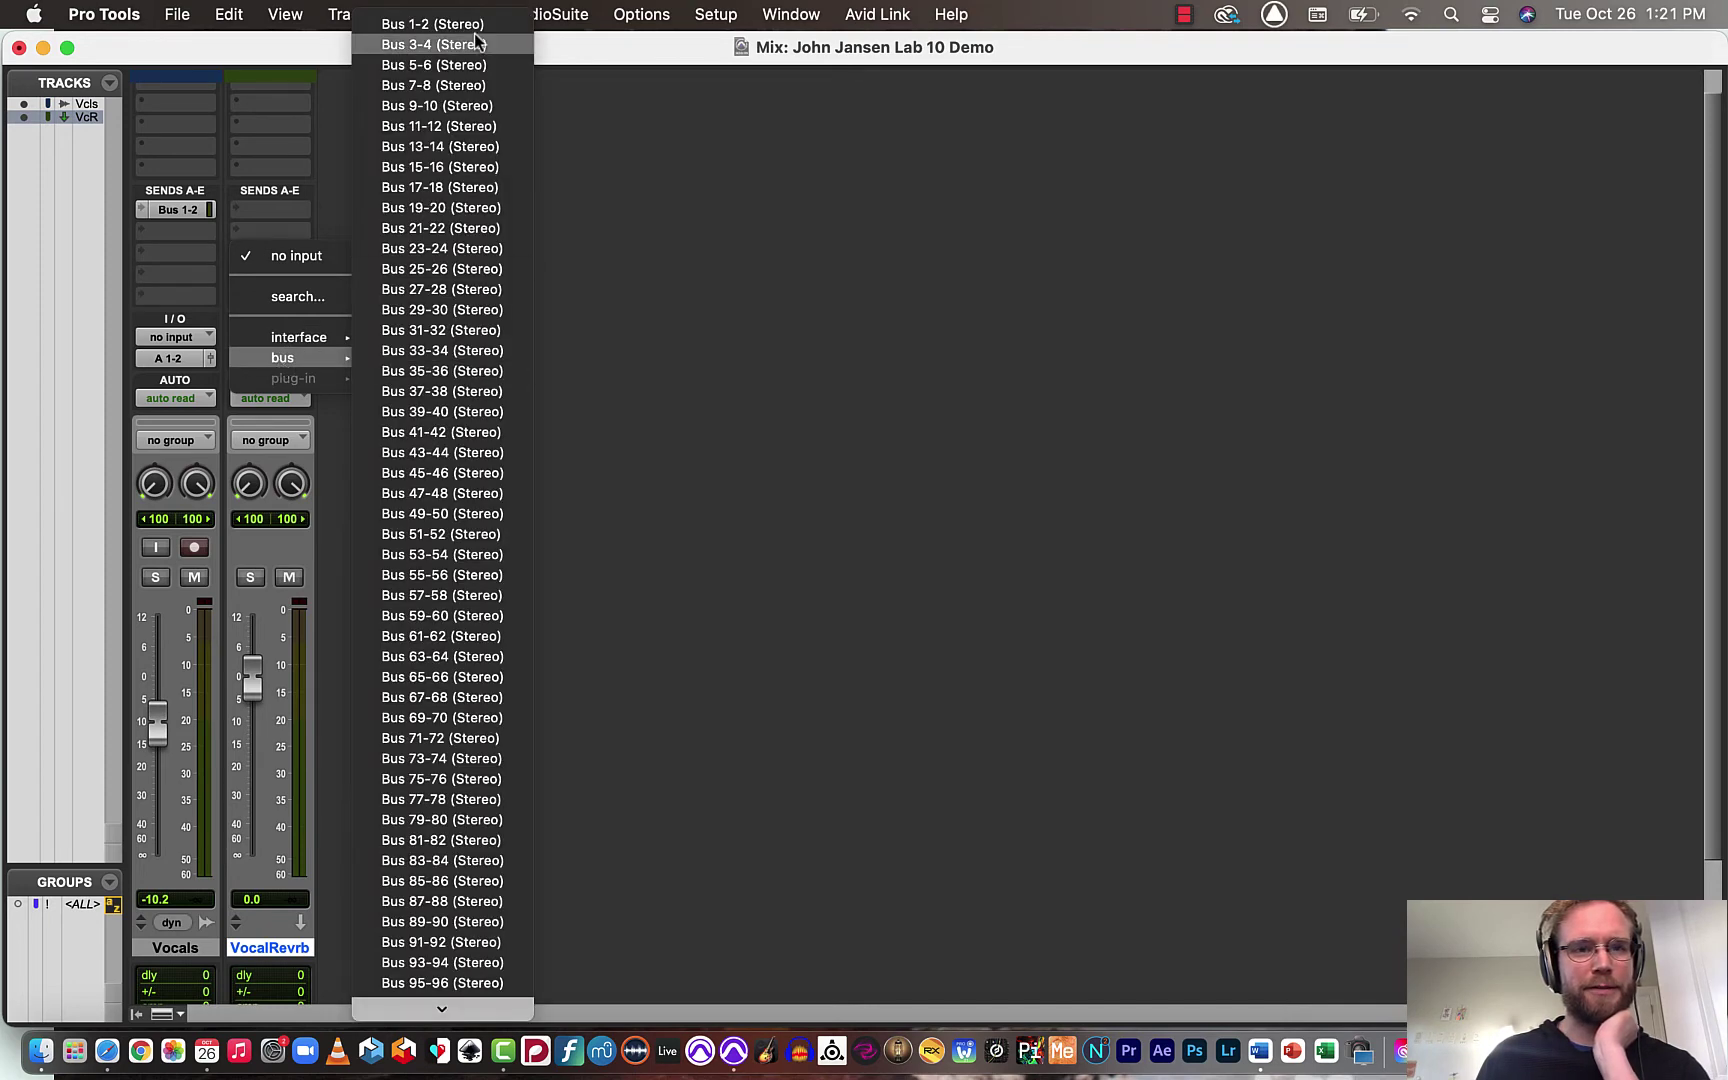
pyautogui.click(476, 28)
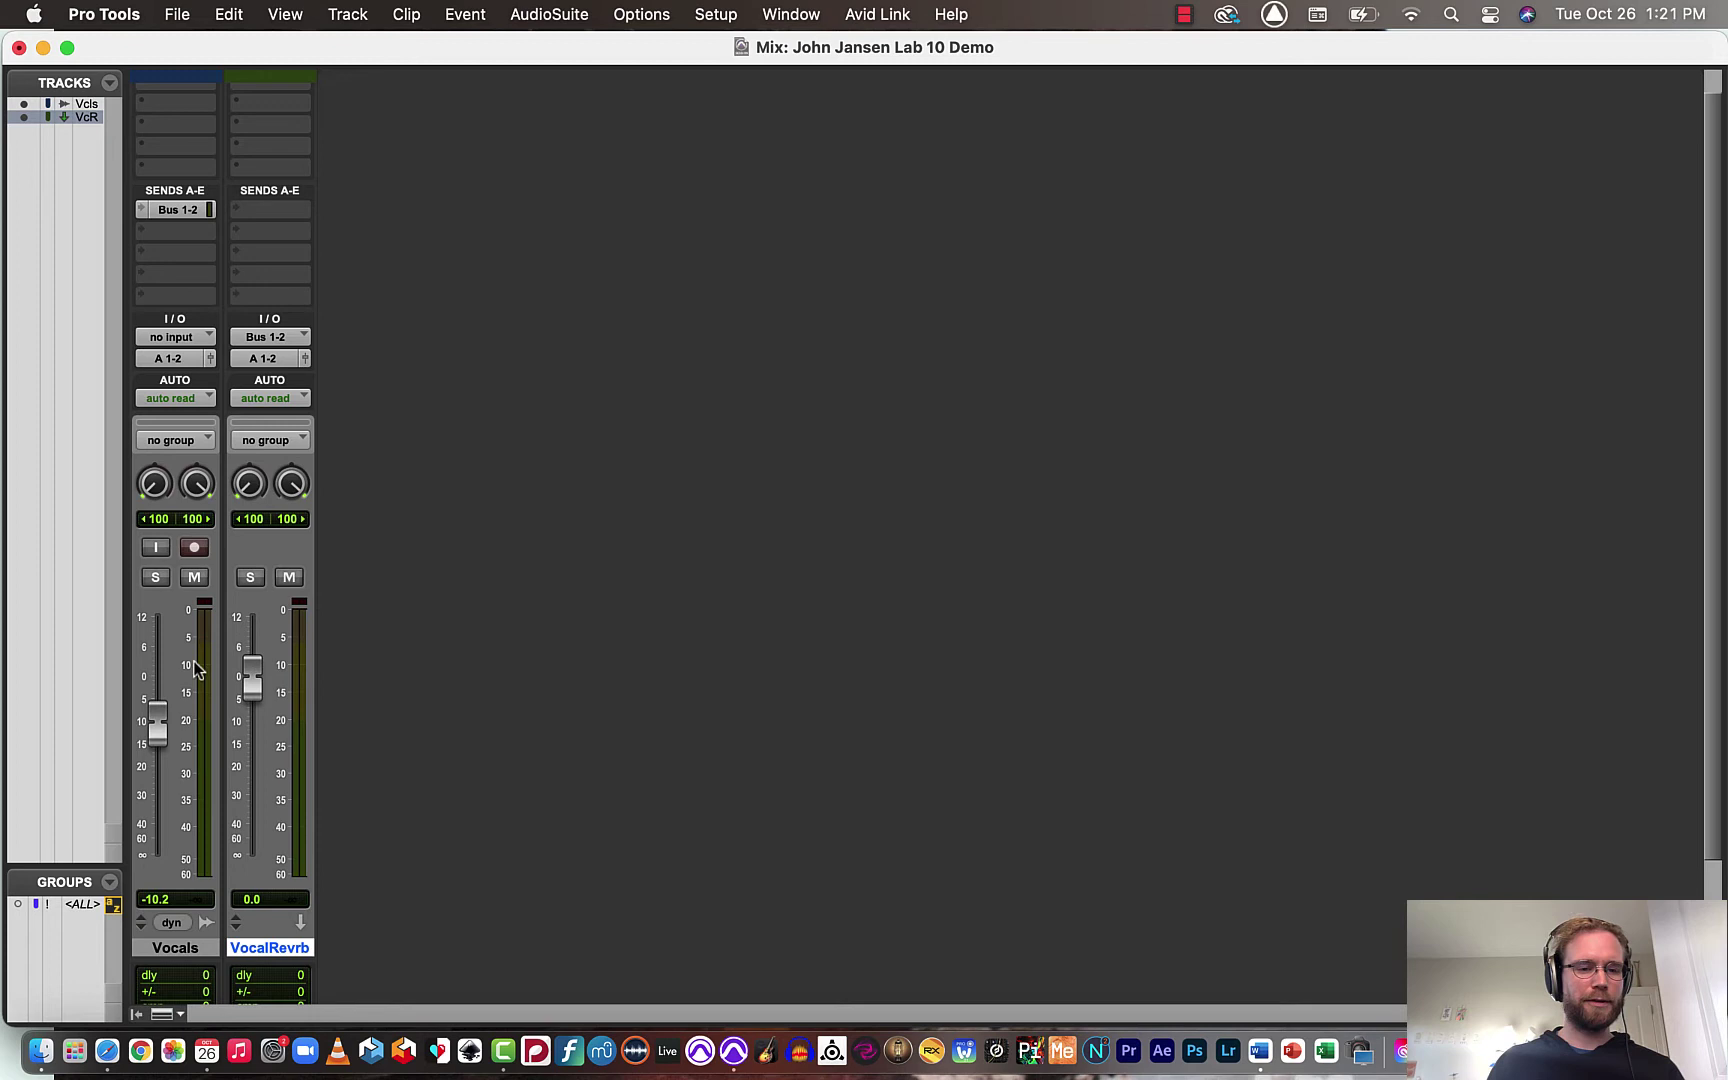
pyautogui.press('space')
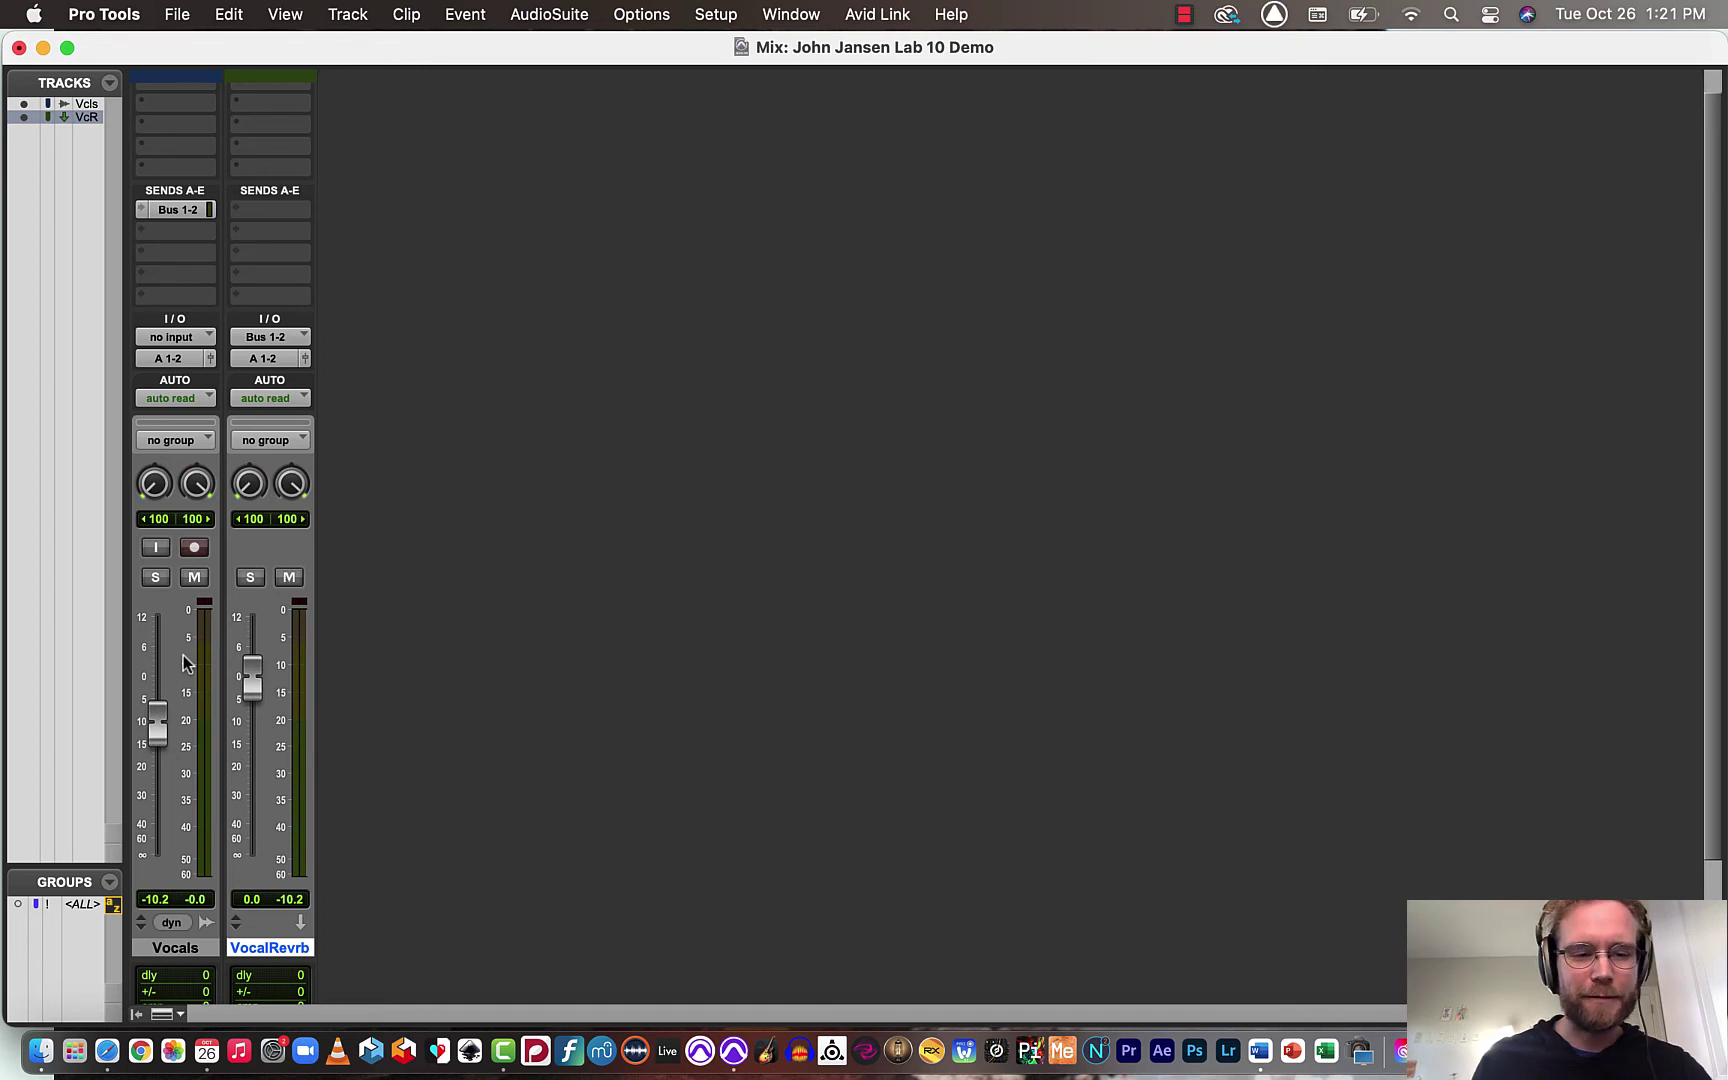
pyautogui.scroll(2, 397, 430)
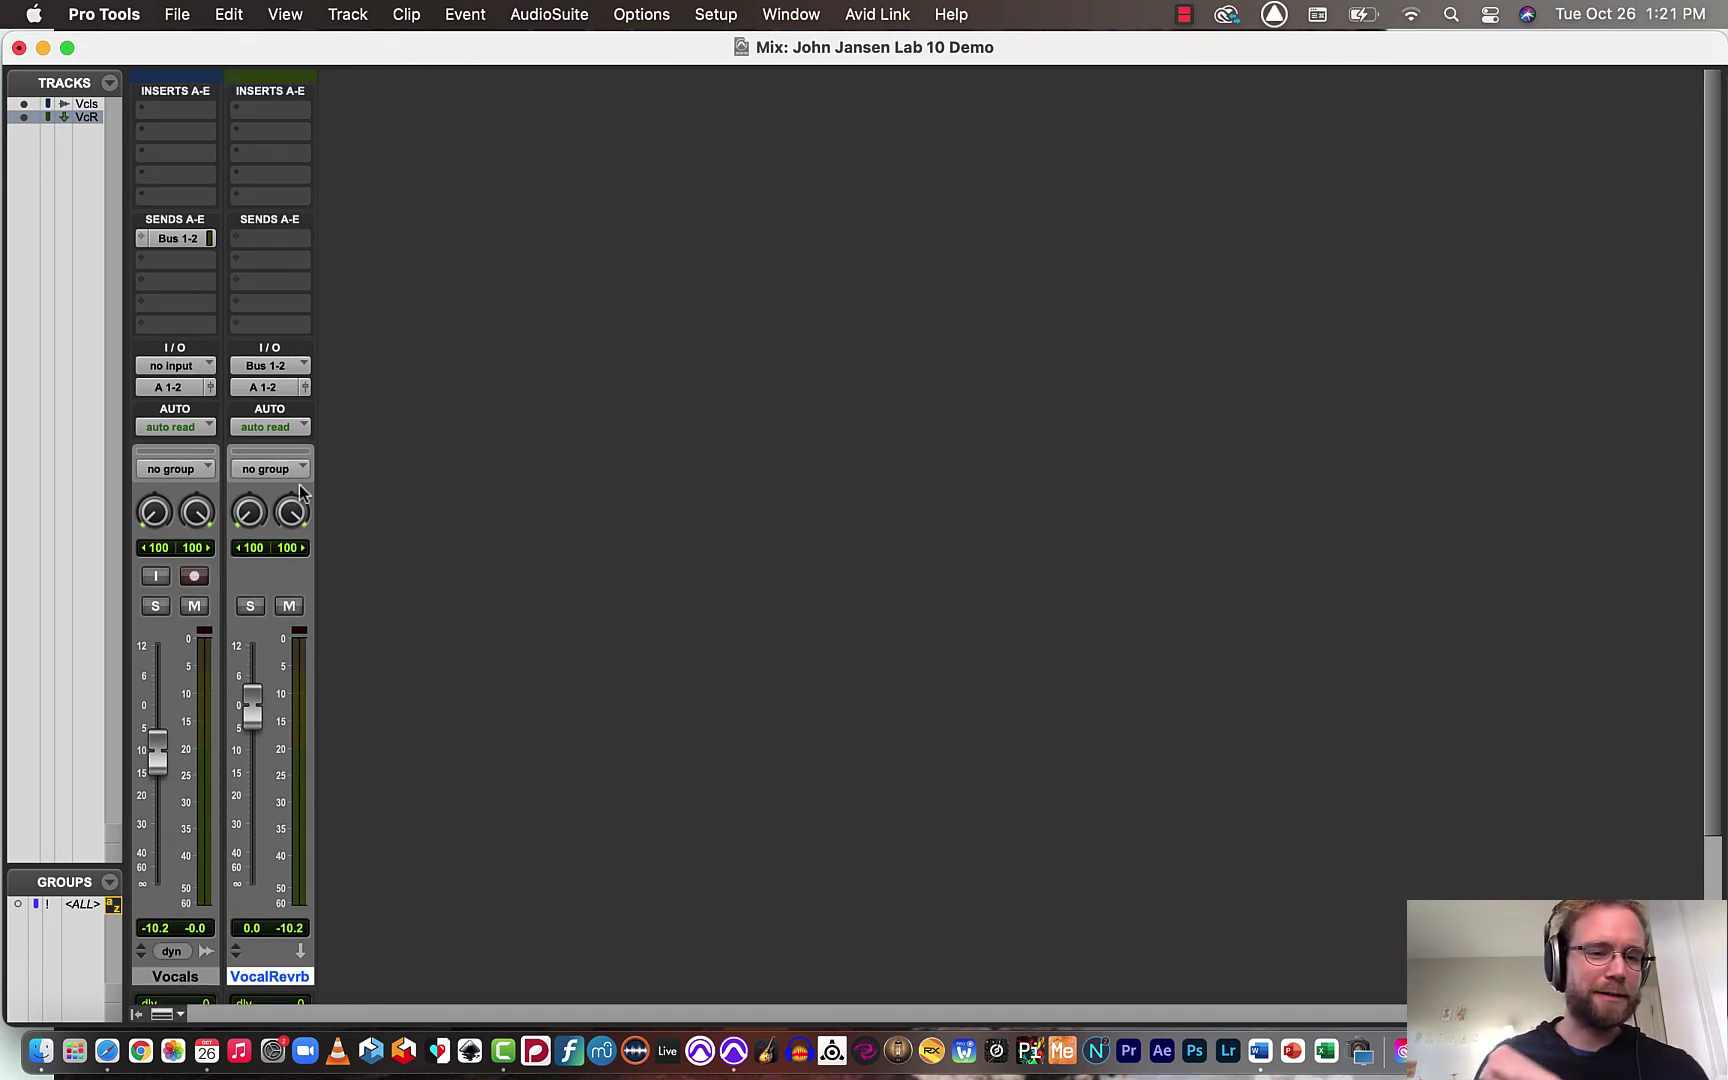
# Step: Insert the stereo D-Verb plug-in on VocalRevrb's first insert, keeping Mix at 100%
pyautogui.click(265, 112)
pyautogui.moveTo(265, 111)
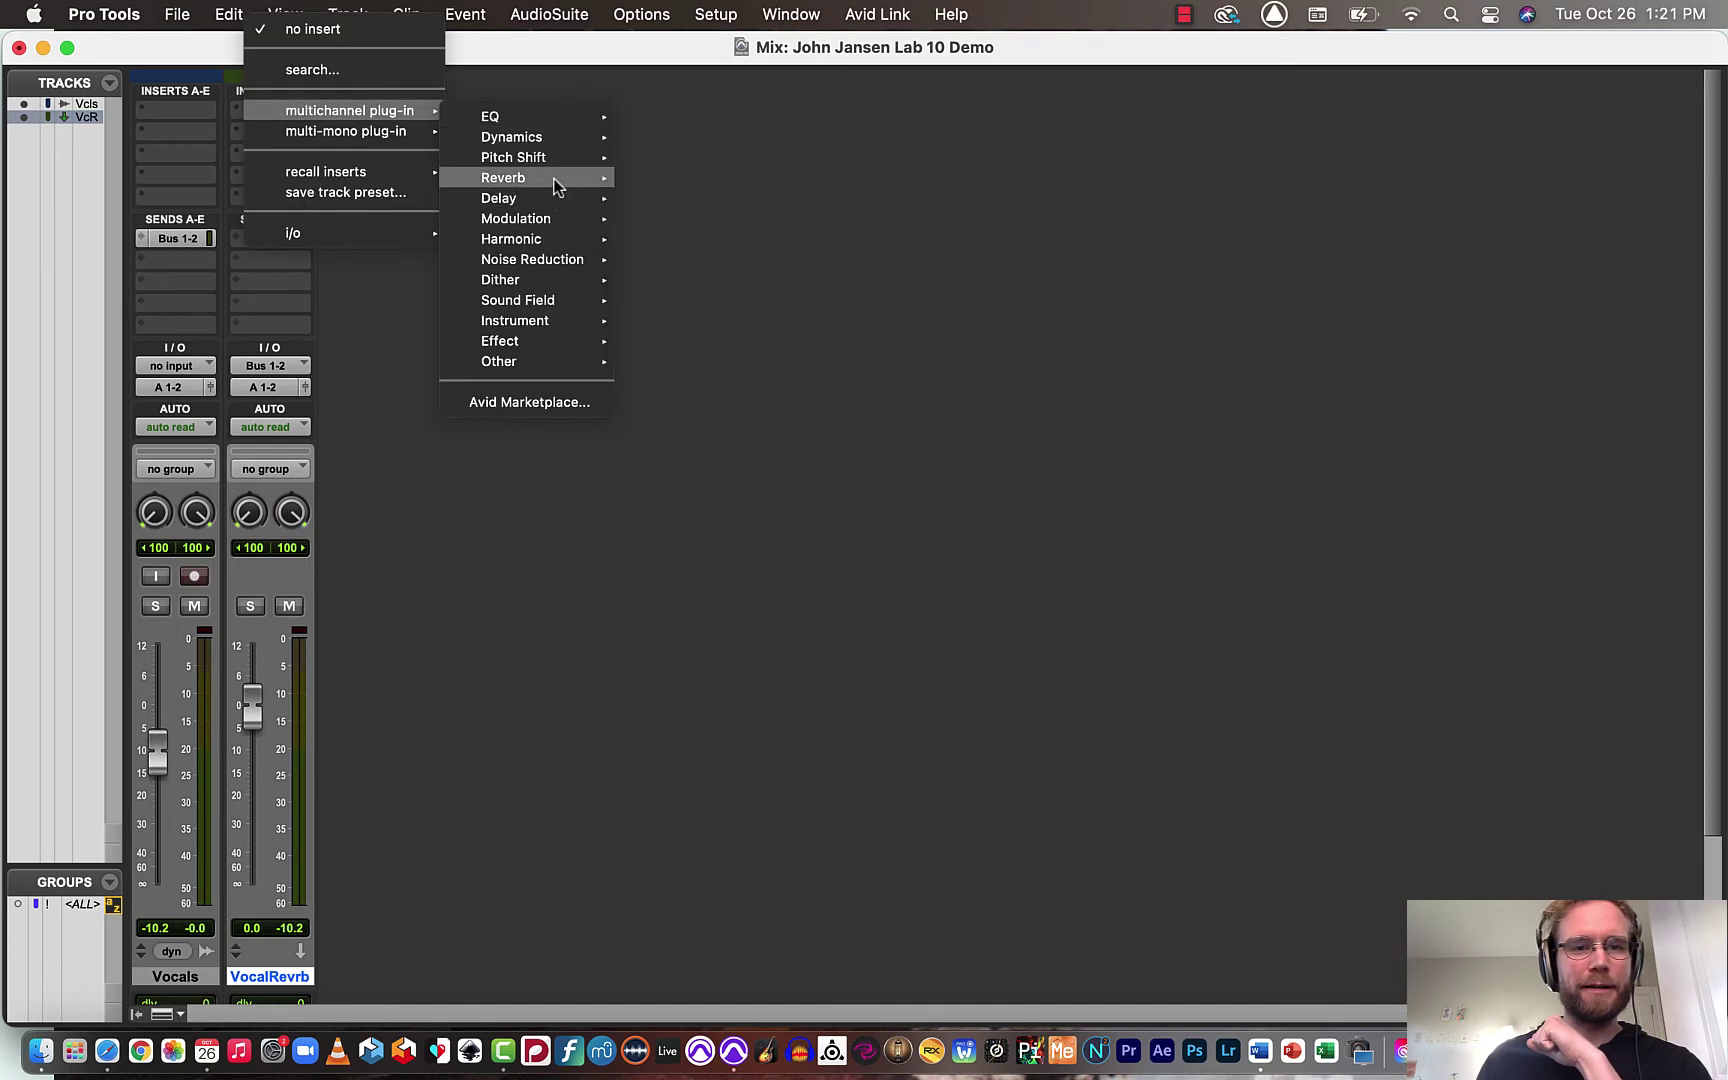
pyautogui.moveTo(555, 186)
pyautogui.click(672, 184)
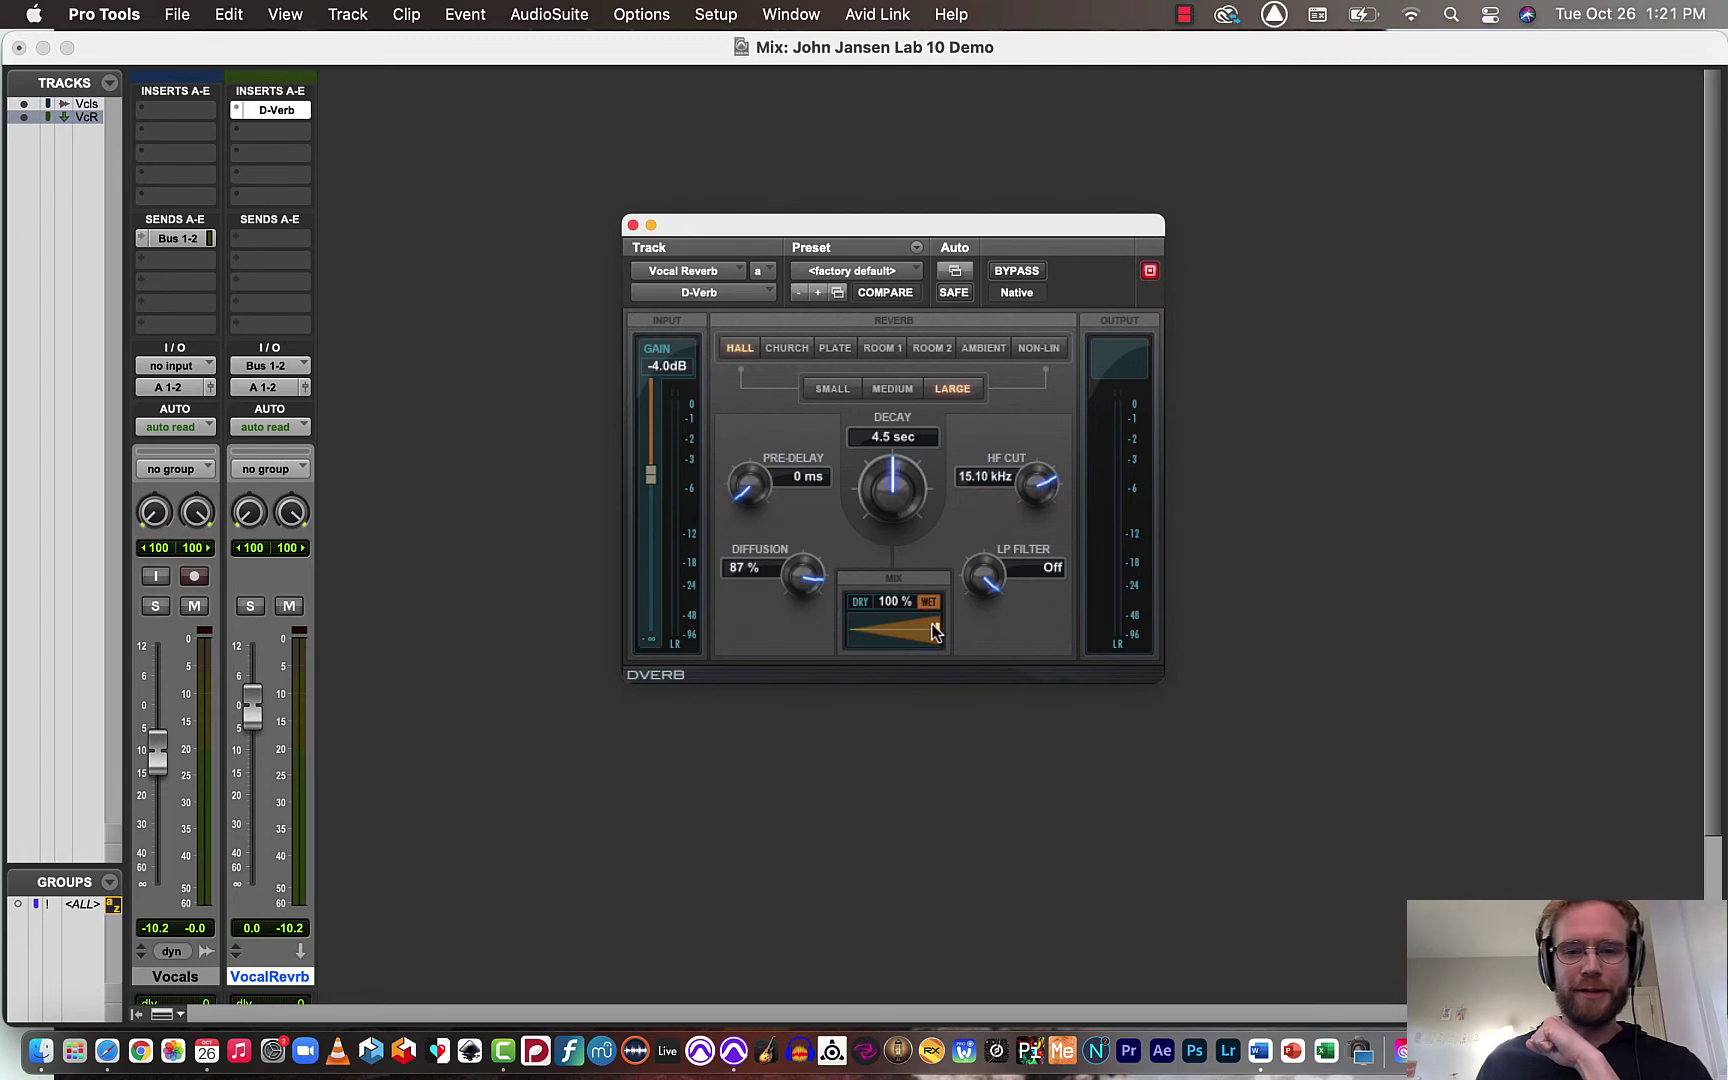
pyautogui.moveTo(937, 630)
pyautogui.mouseDown()
pyautogui.moveTo(894, 630)
pyautogui.moveTo(950, 630)
pyautogui.mouseUp()
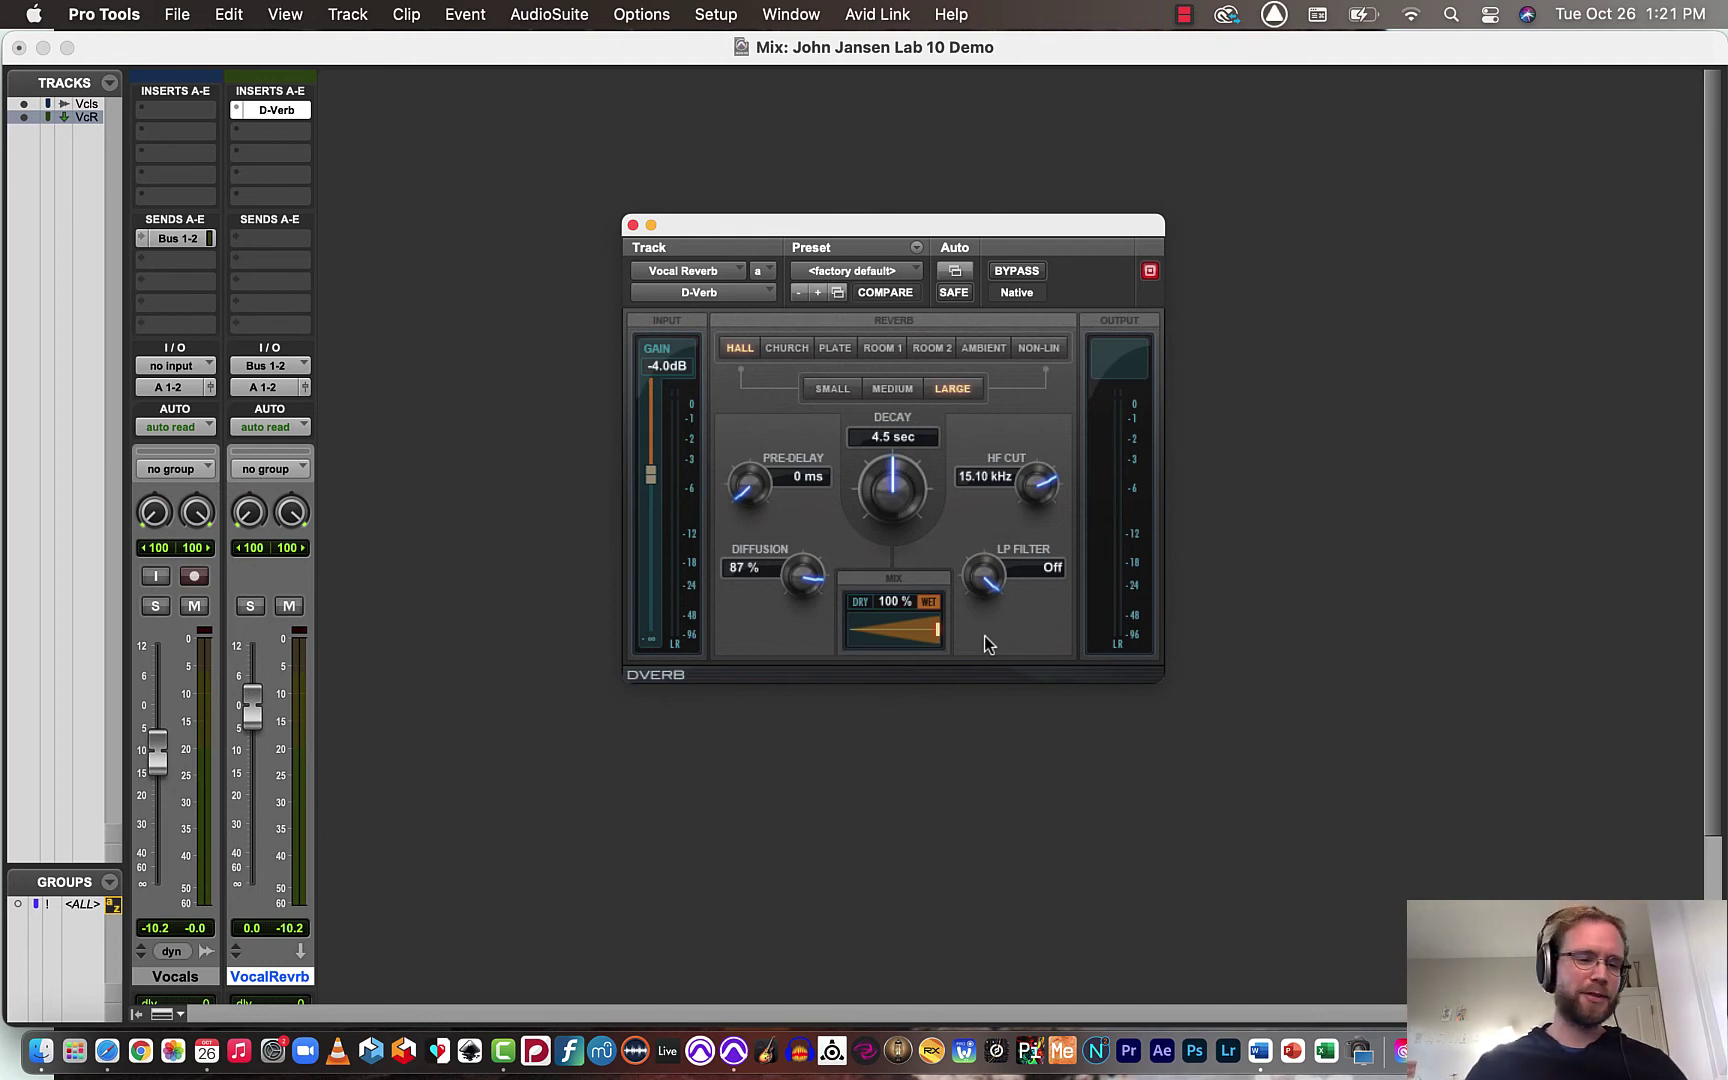
# Step: Close the D-Verb window and, during playback, lower the Vocals fader to -11.5 dB
pyautogui.click(633, 226)
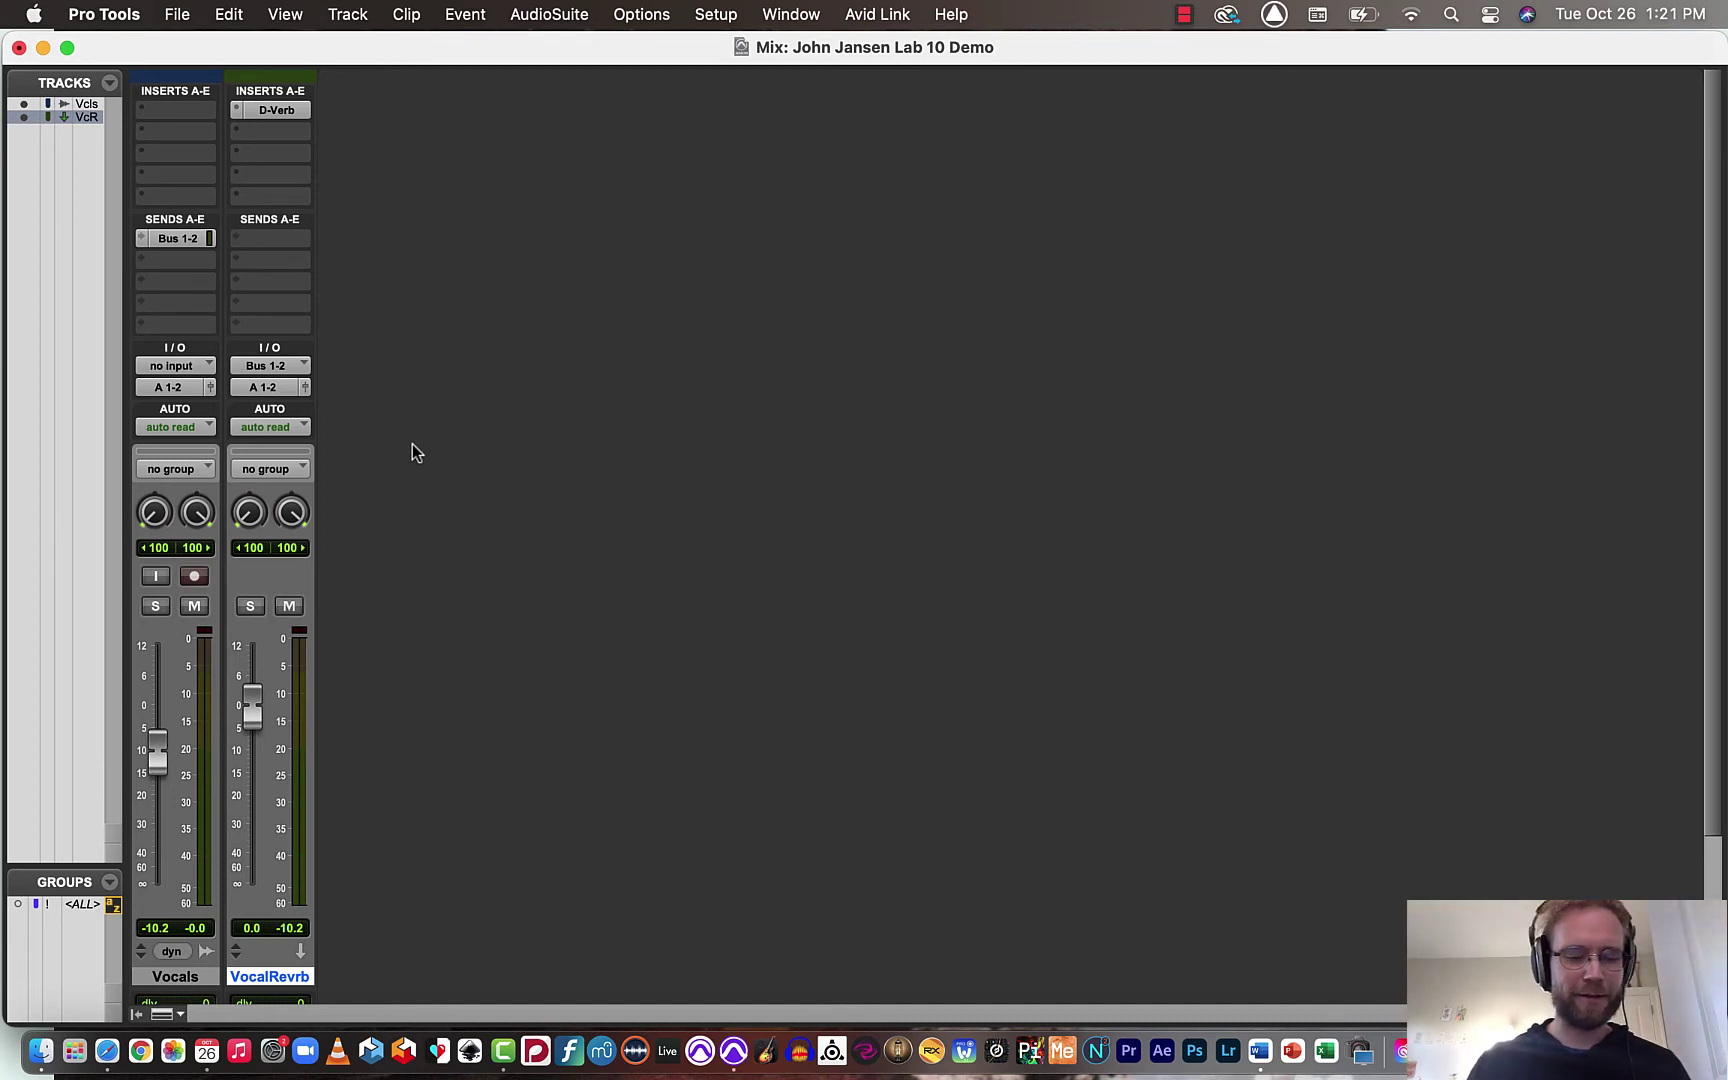
pyautogui.press('space')
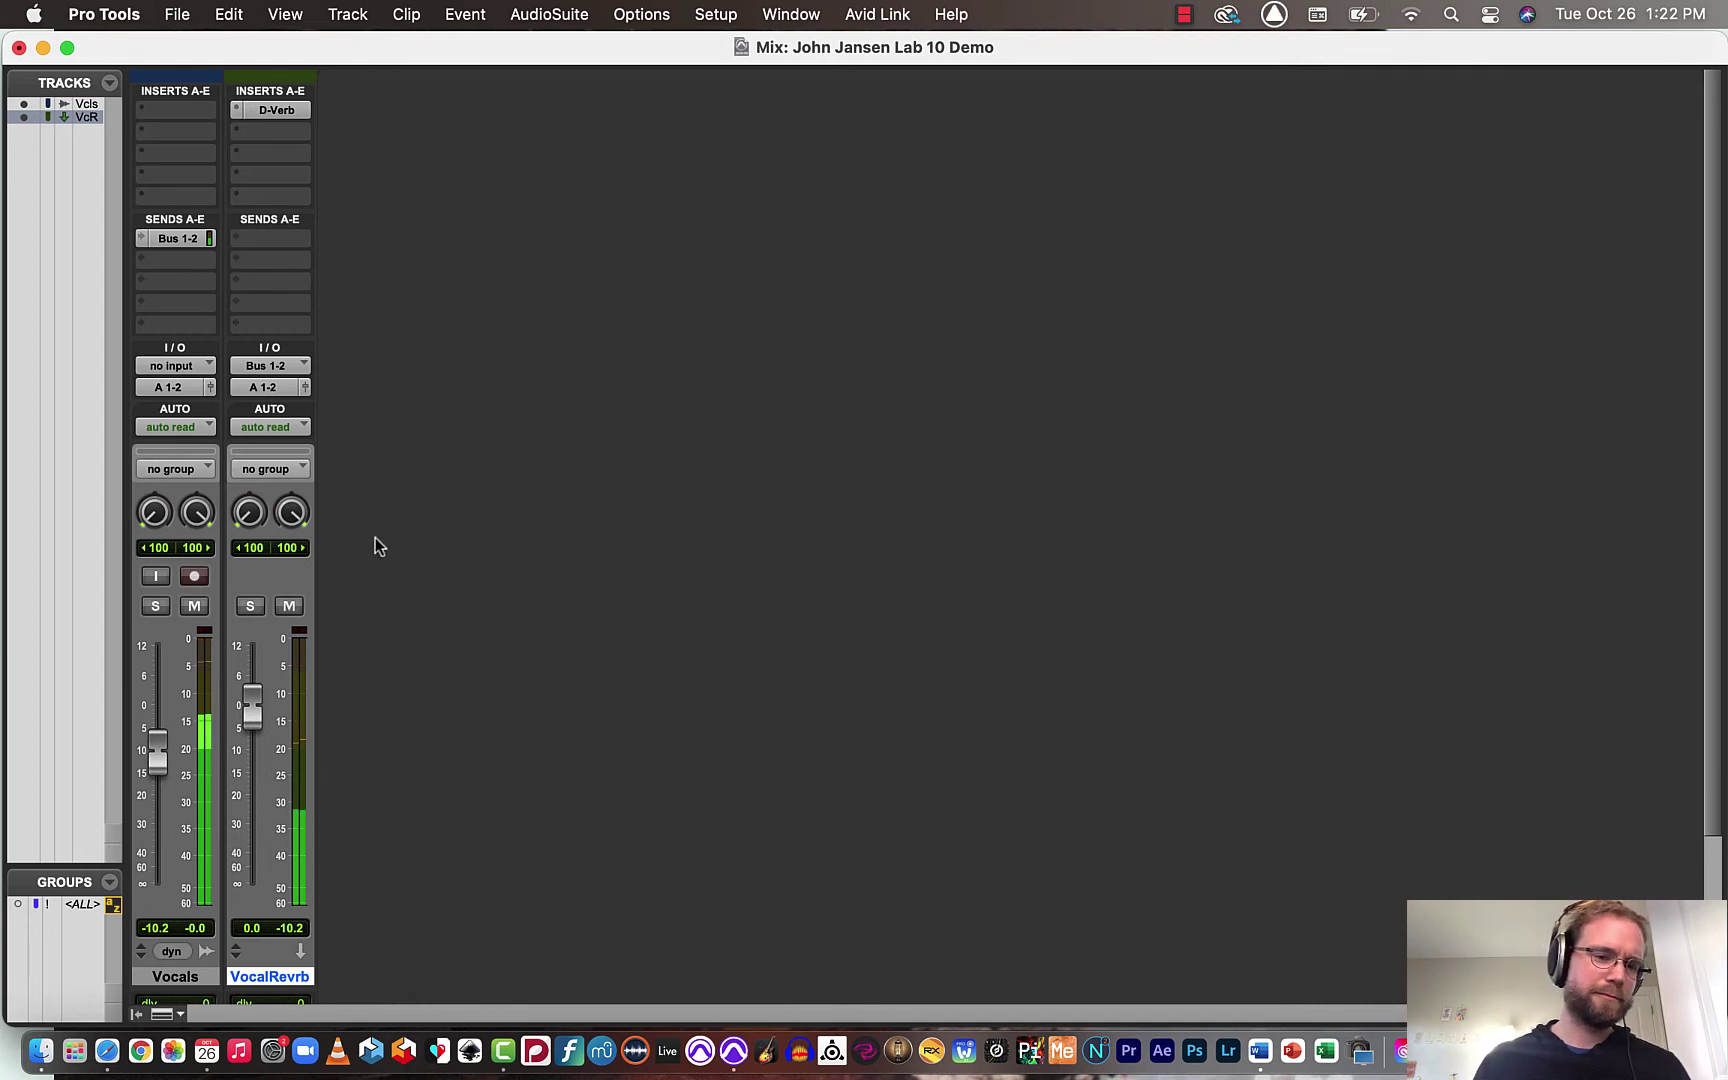
pyautogui.moveTo(158, 750)
pyautogui.mouseDown()
pyautogui.moveTo(160, 772)
pyautogui.moveTo(160, 748)
pyautogui.mouseUp()
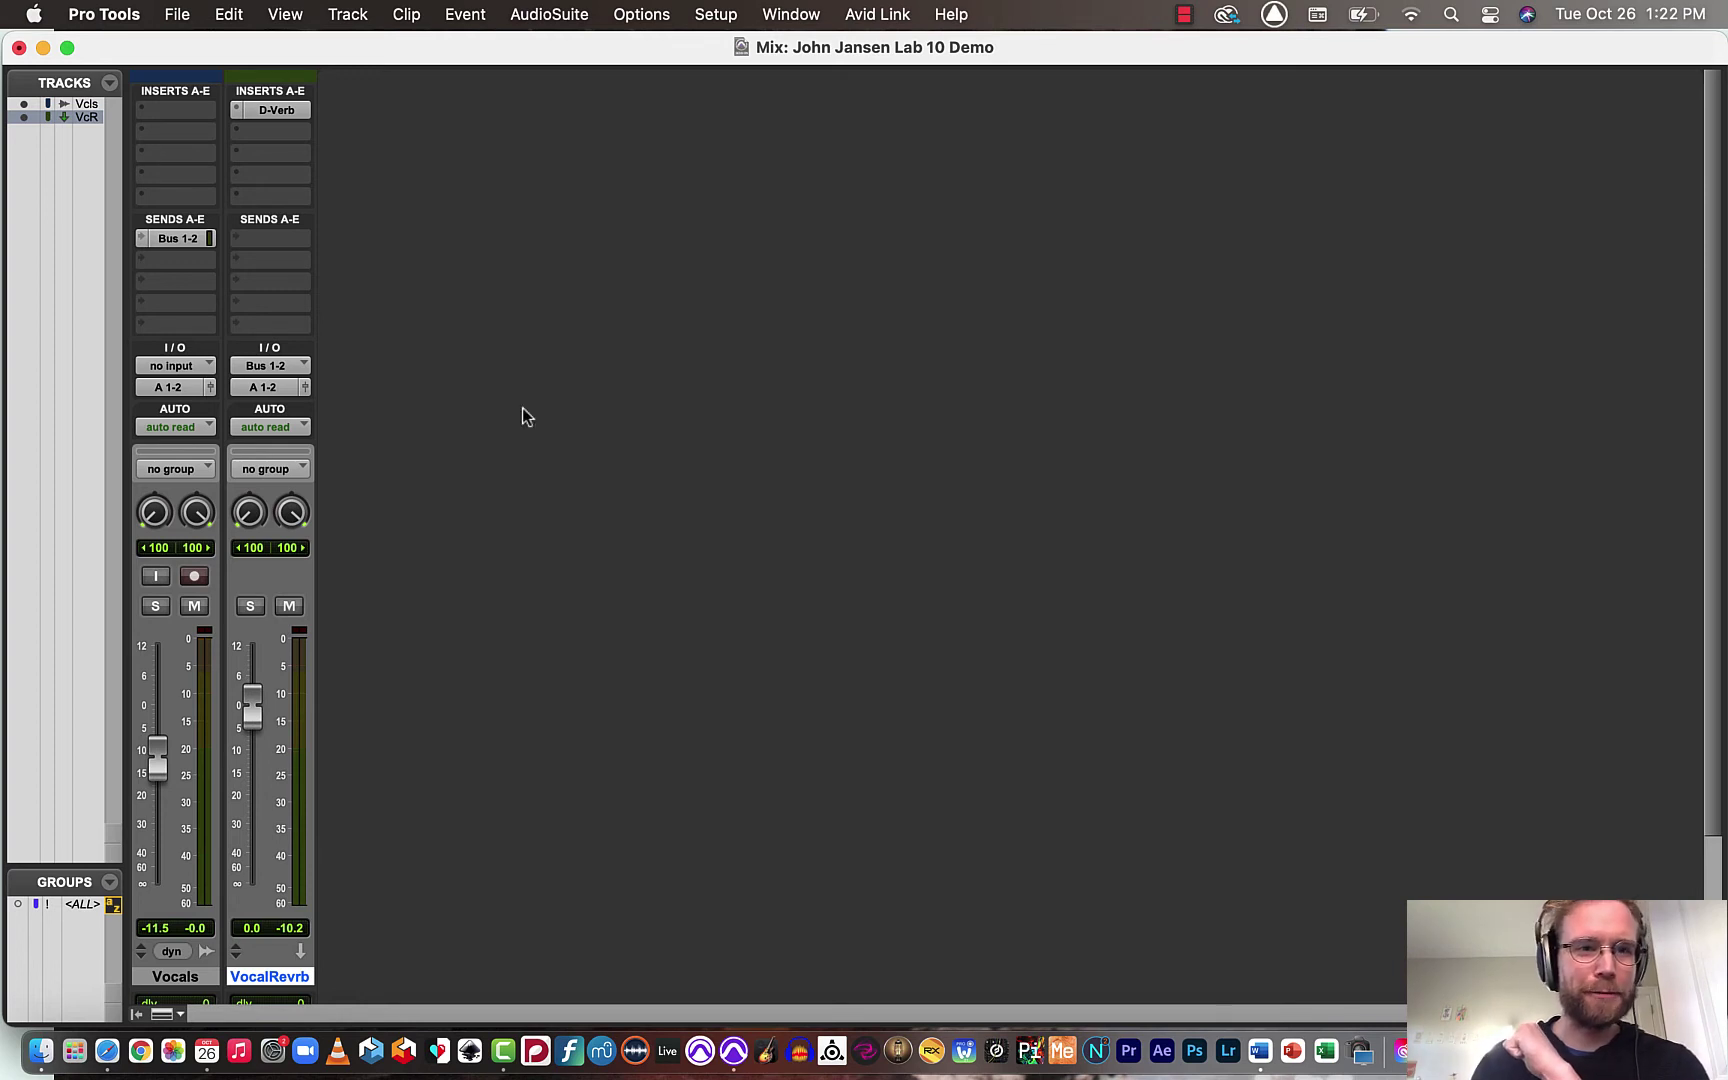
# Step: Reopen the VocalRevrb D-Verb and switch its reverb type from Hall to Plate
pyautogui.click(293, 115)
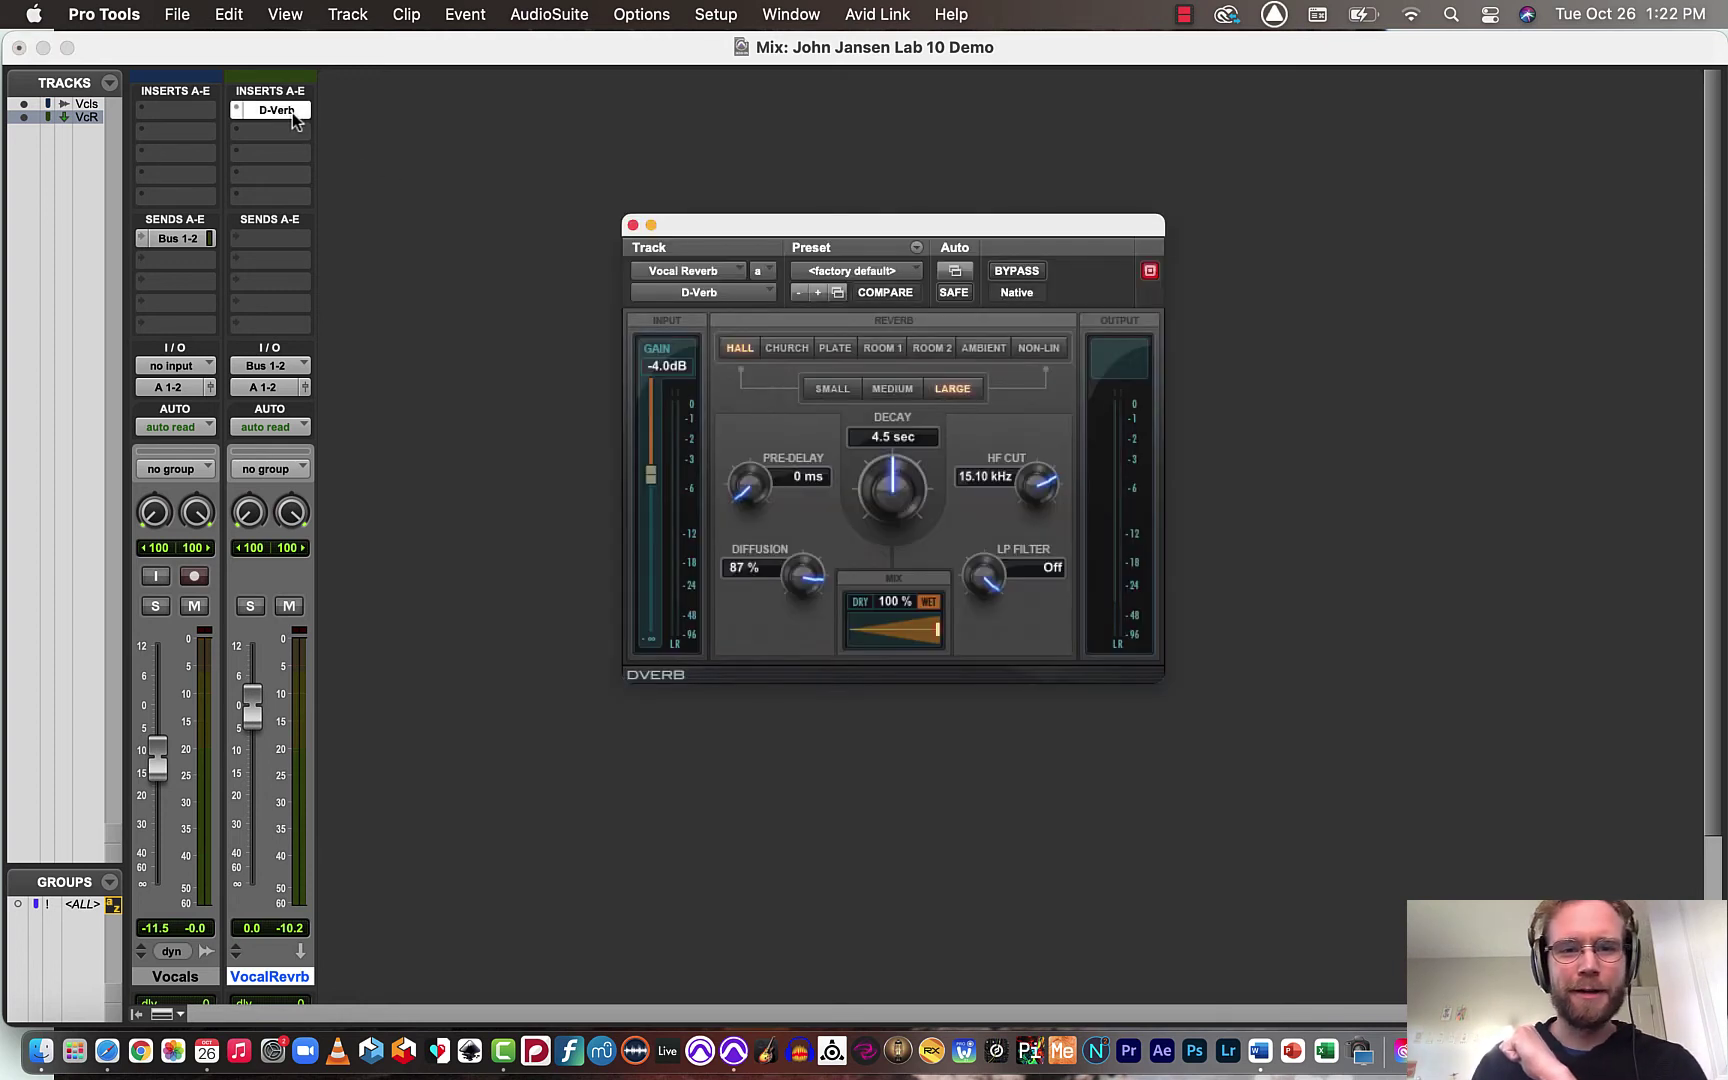
pyautogui.click(834, 349)
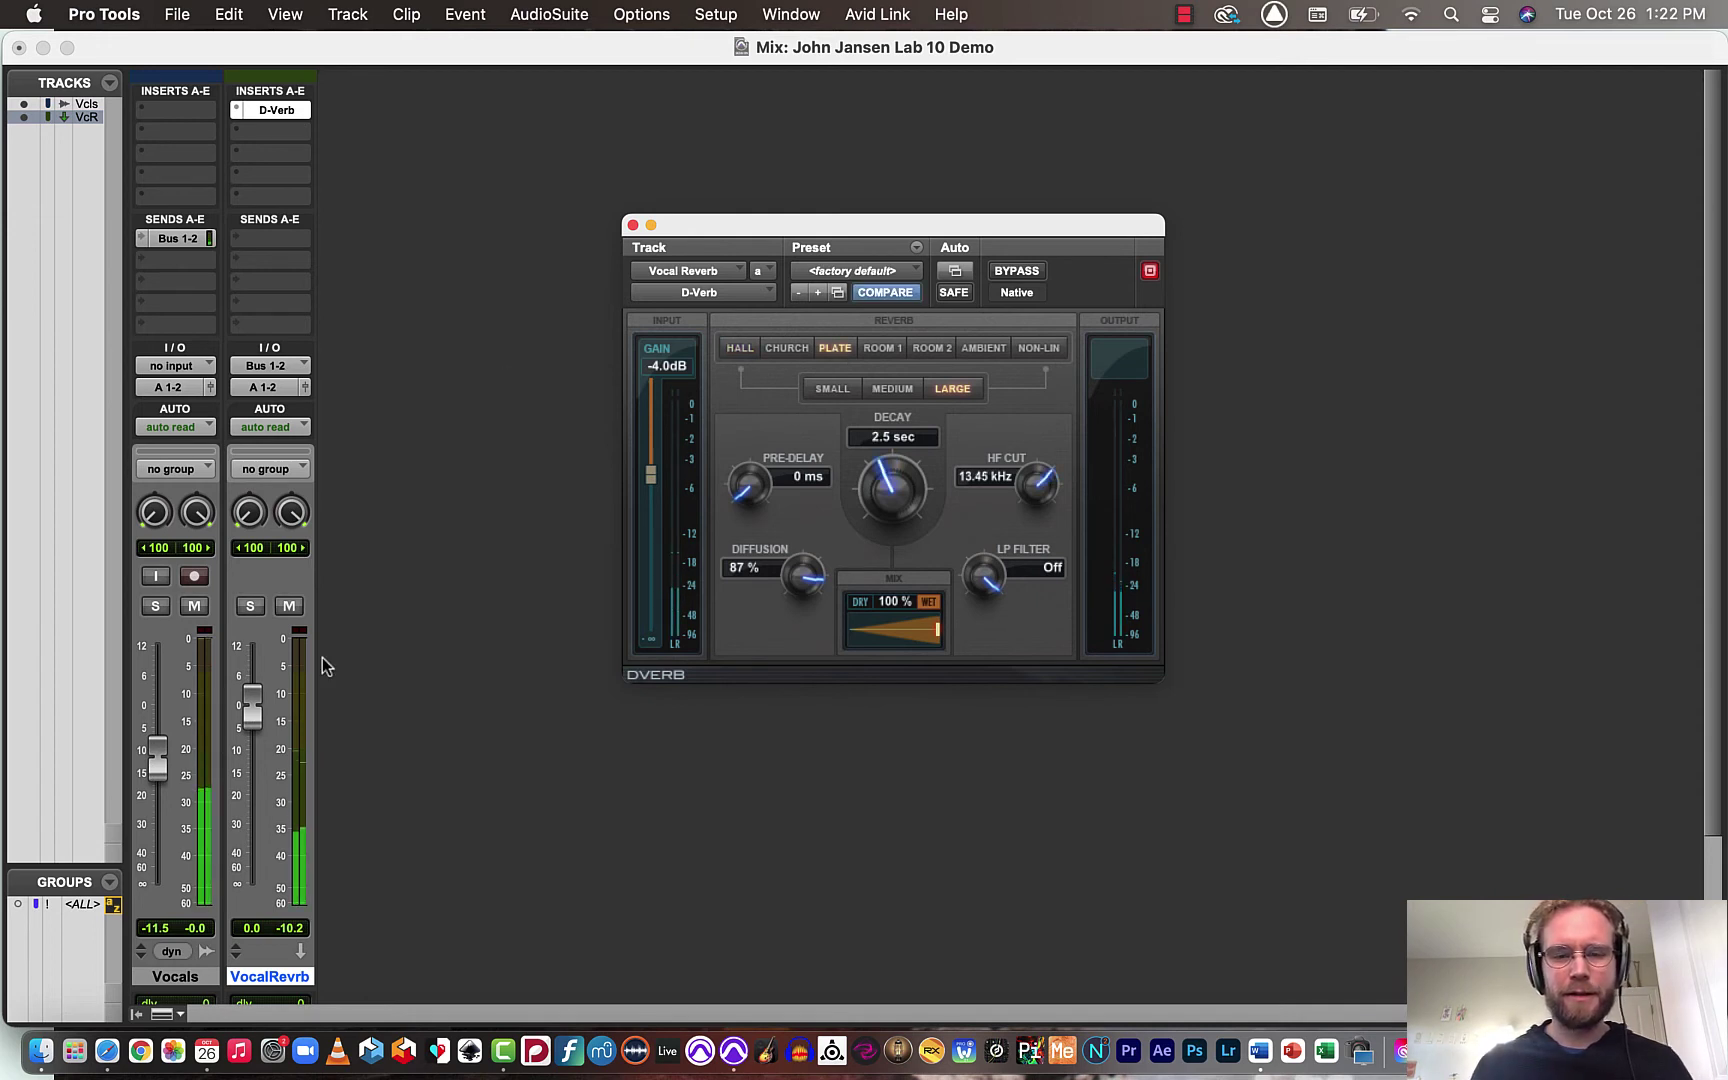
pyautogui.click(152, 775)
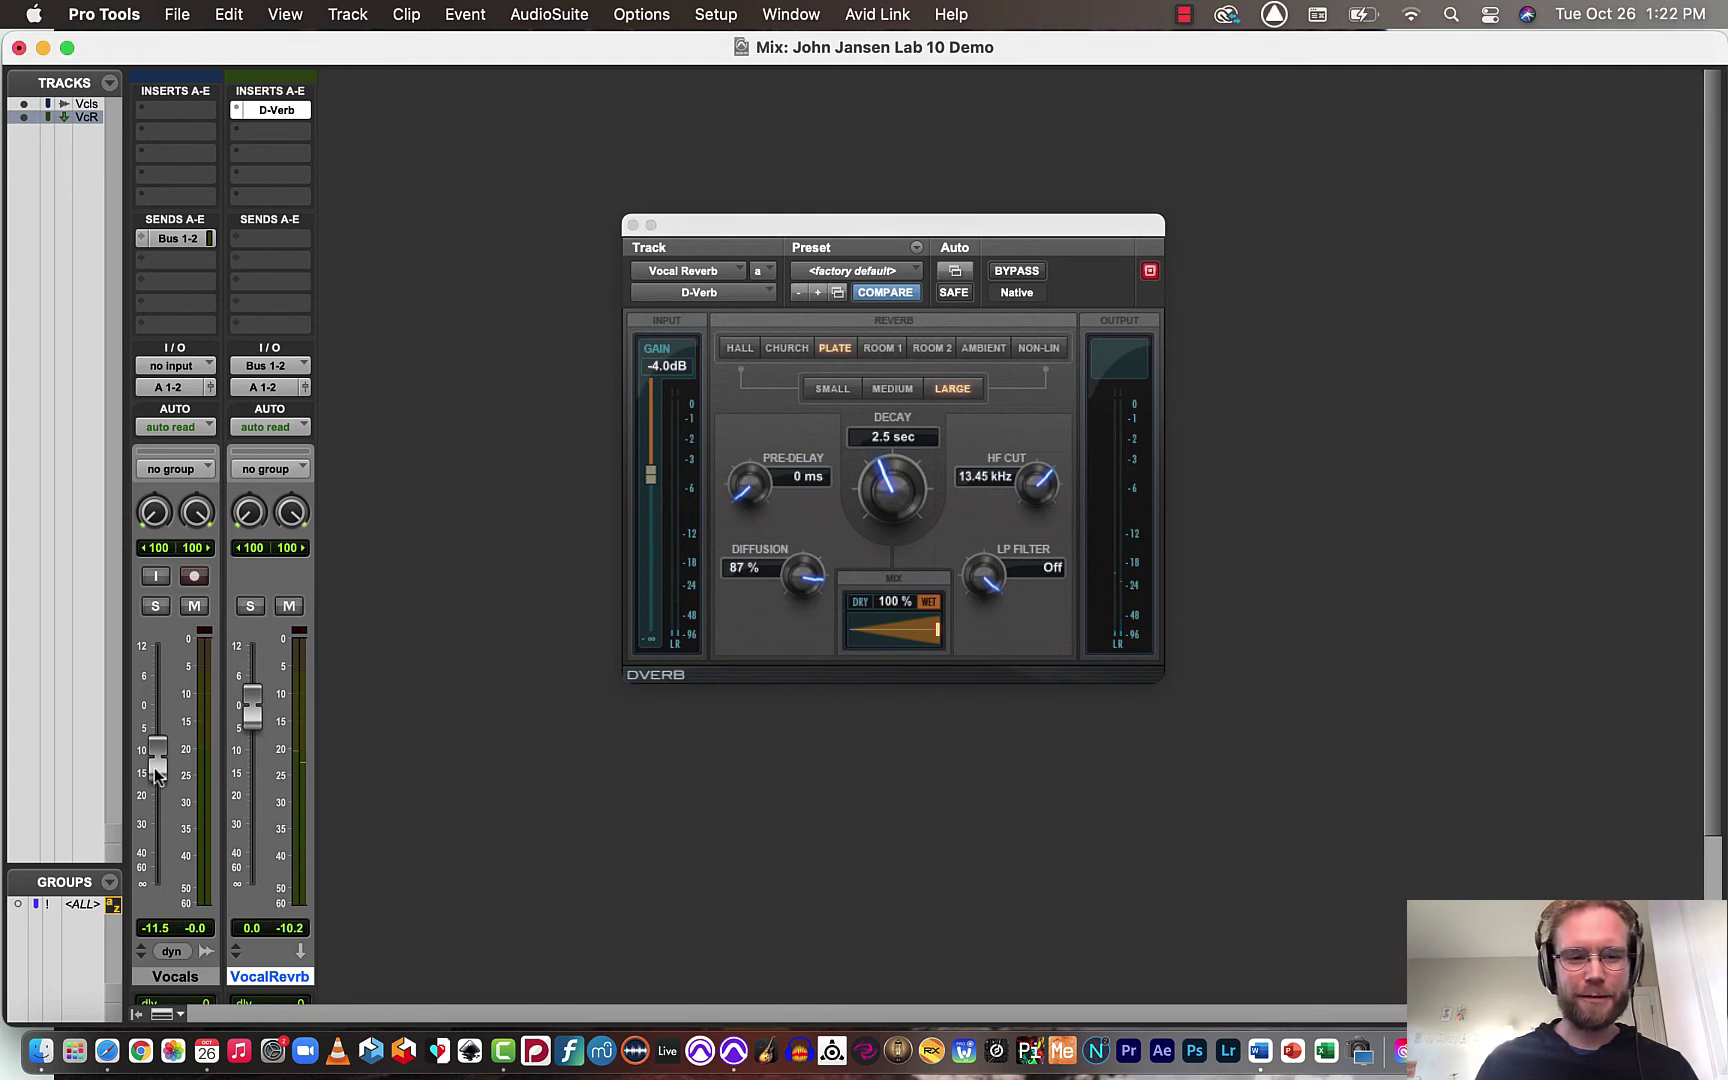
# Step: Set the VocalRevrb fader to -7.8 dB while auditioning the plate reverb
pyautogui.moveTo(256, 702); pyautogui.dragTo(256, 745)
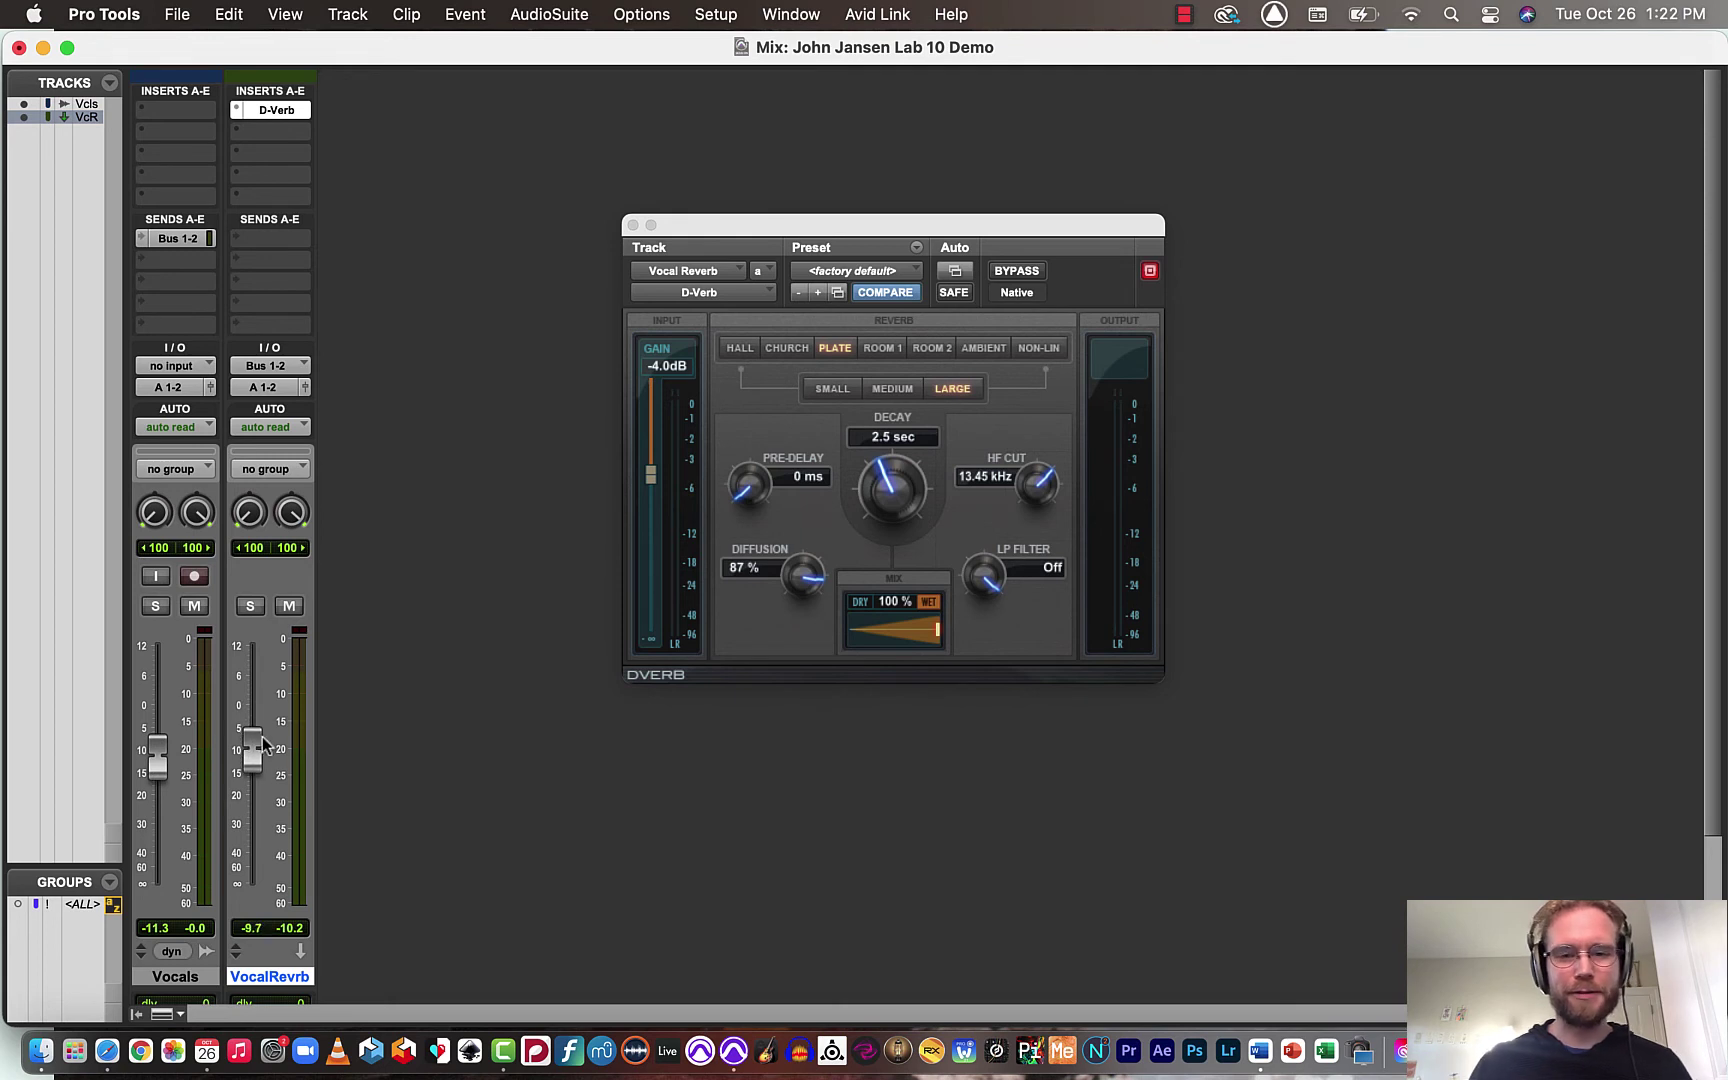
pyautogui.press('space')
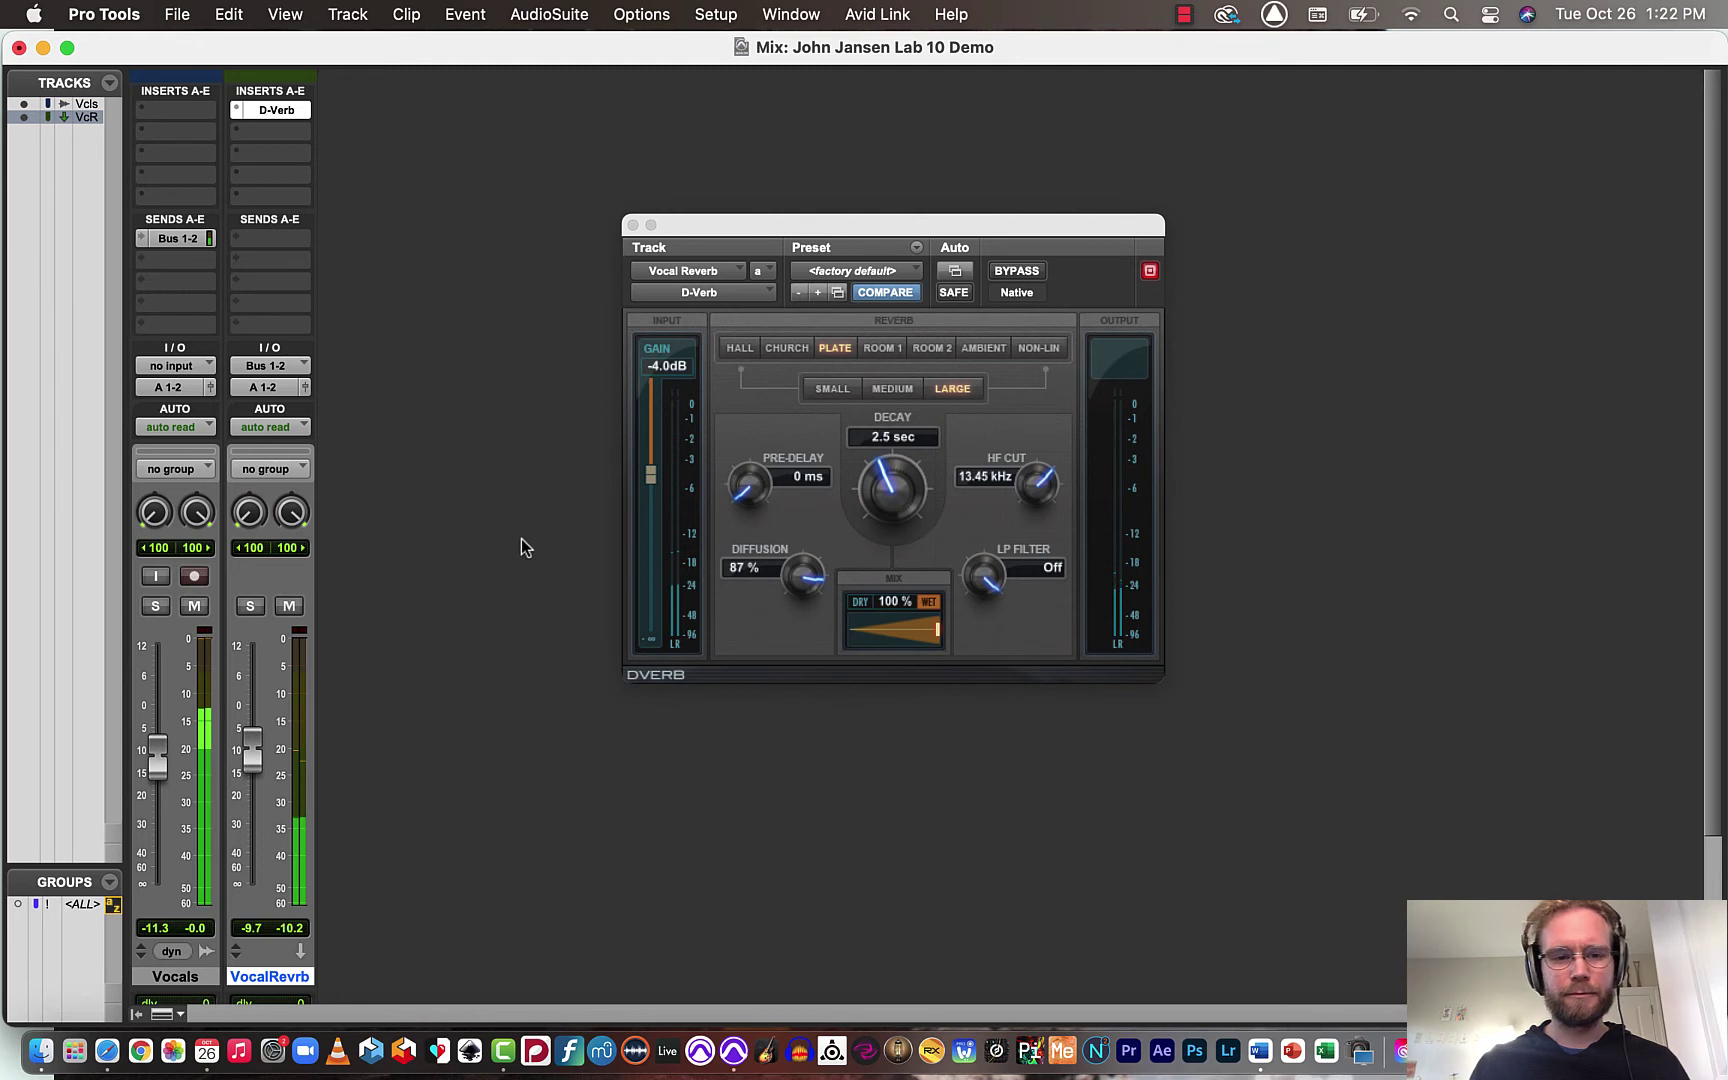
pyautogui.press('space')
pyautogui.moveTo(251, 758); pyautogui.dragTo(252, 752)
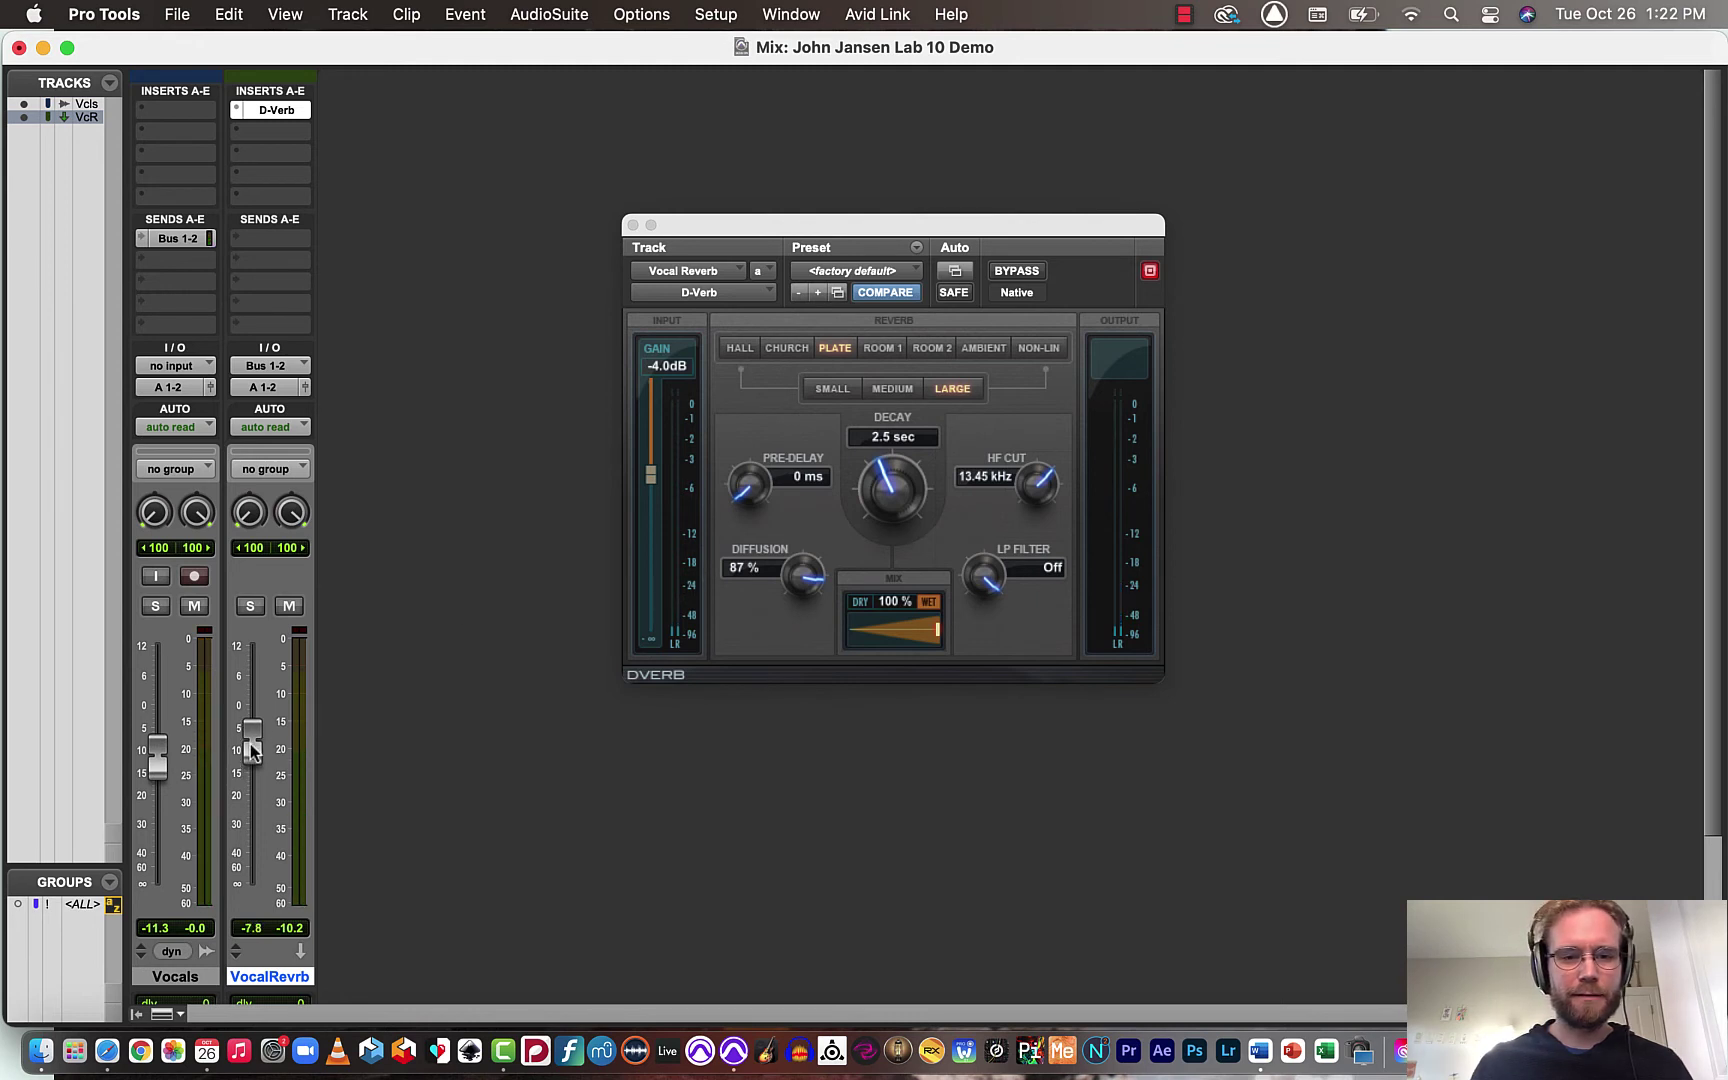
pyautogui.press('space')
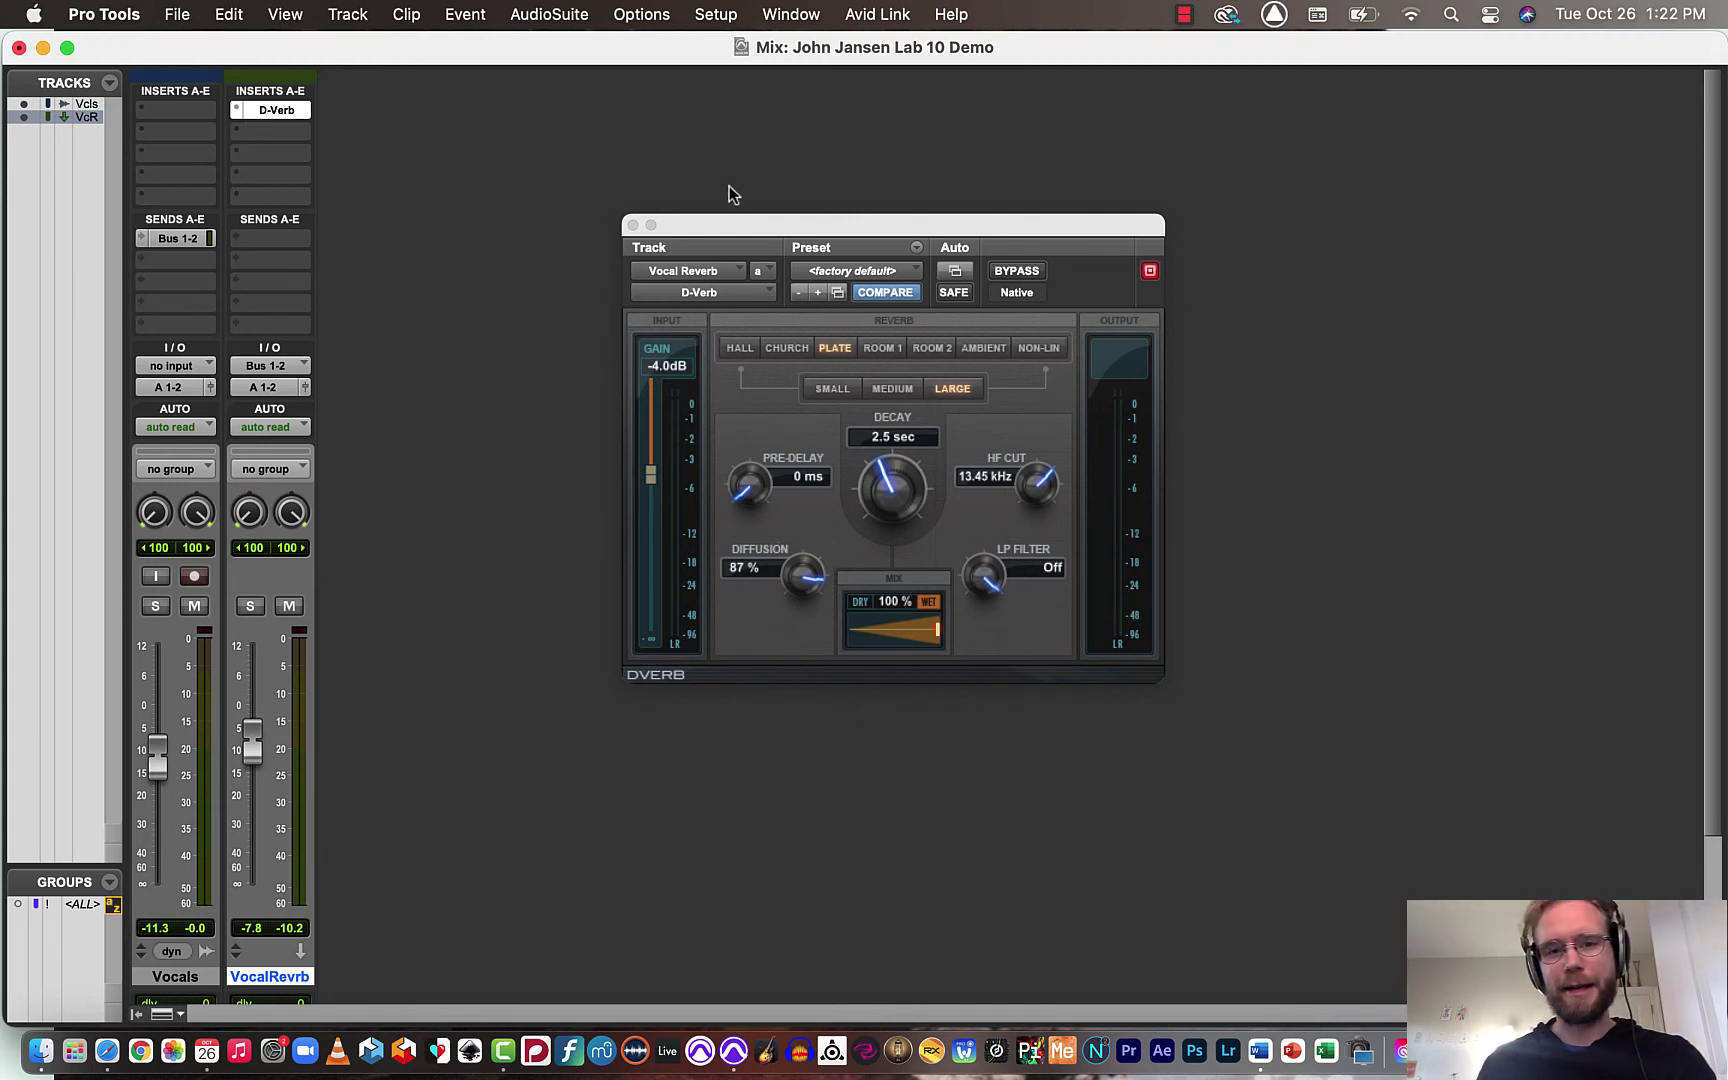
# Step: Add a D-Verb insert on the Vocals track with its Mix at 60%, then close its window
pyautogui.moveTo(718, 226); pyautogui.dragTo(676, 170)
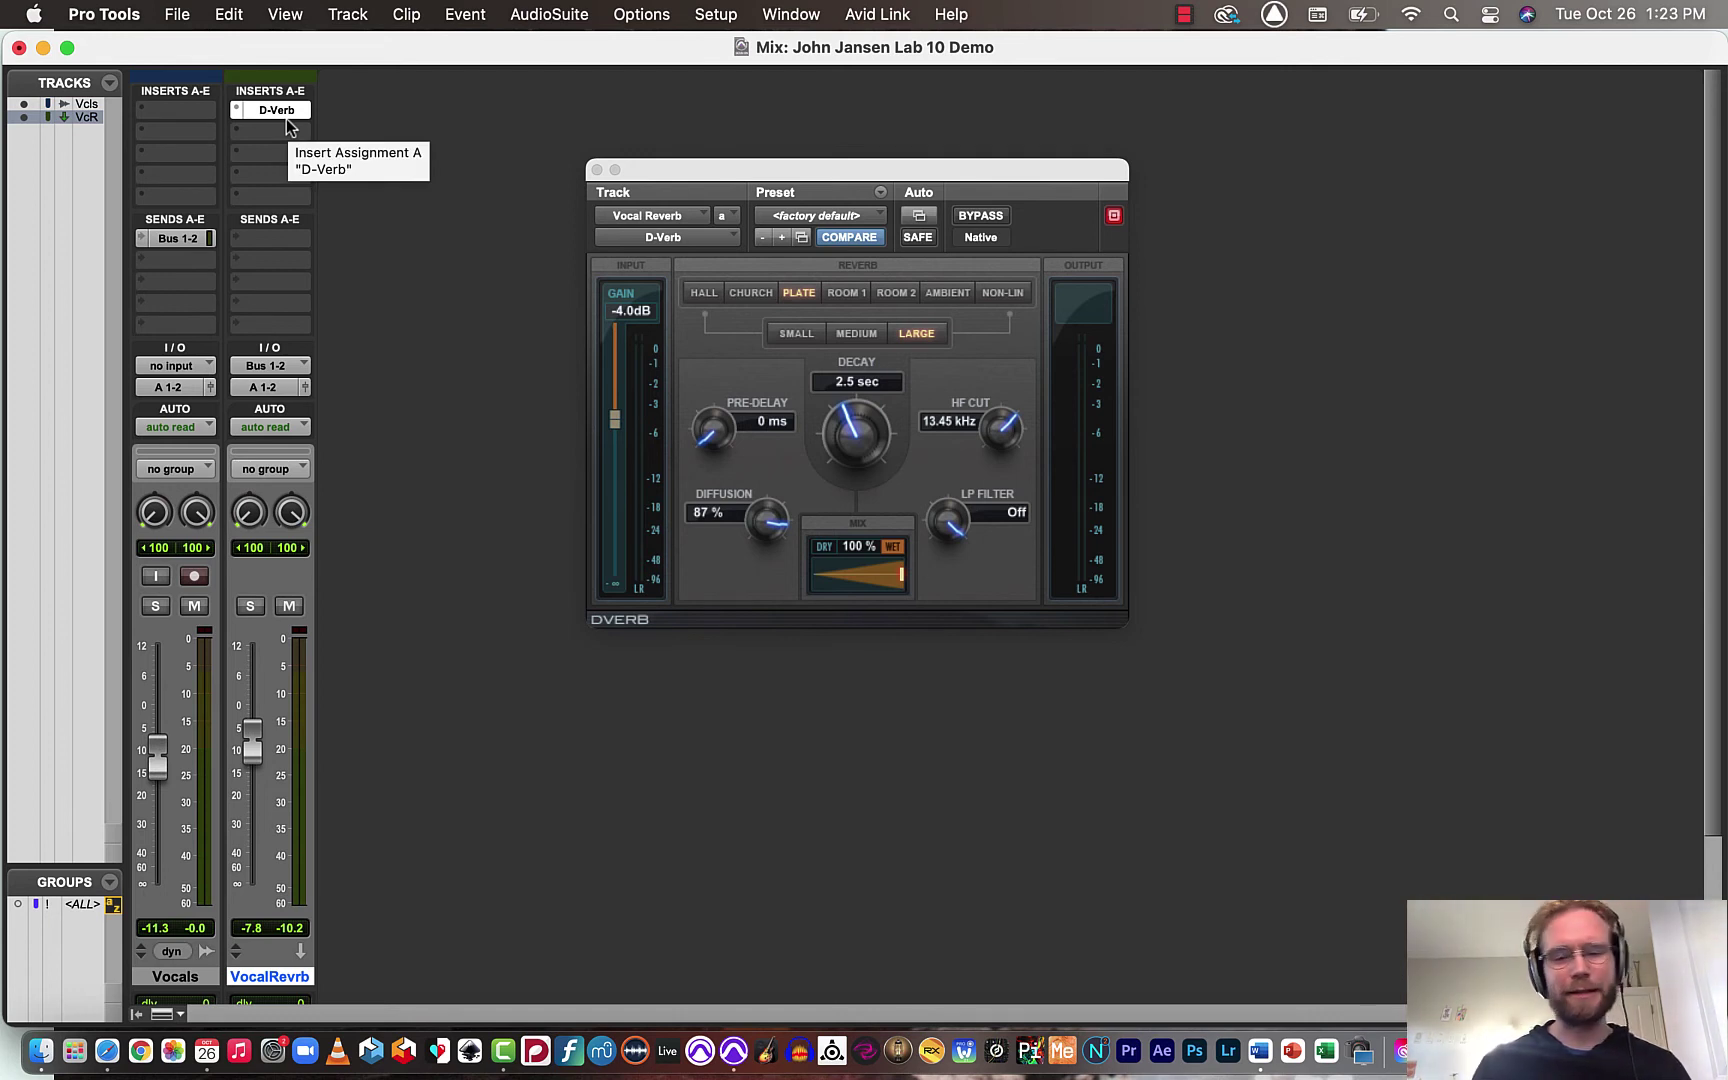
pyautogui.click(190, 112)
pyautogui.moveTo(288, 118)
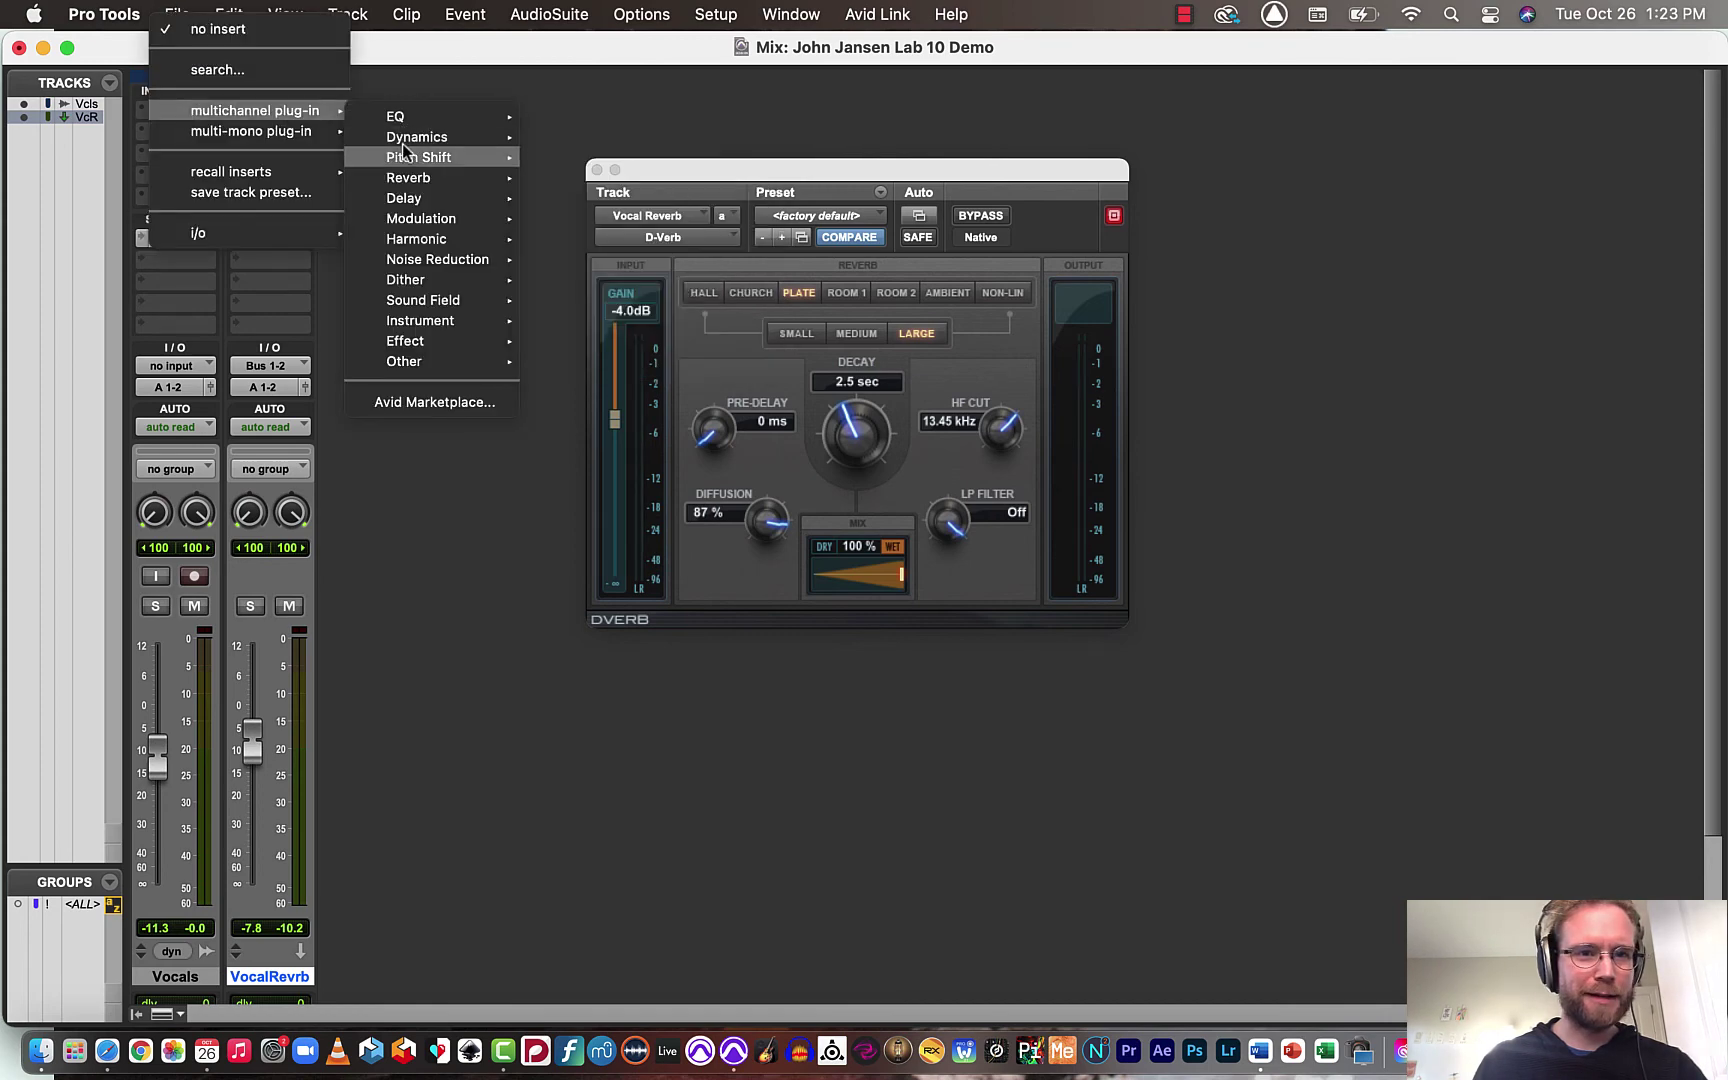
pyautogui.moveTo(408, 177)
pyautogui.click(580, 177)
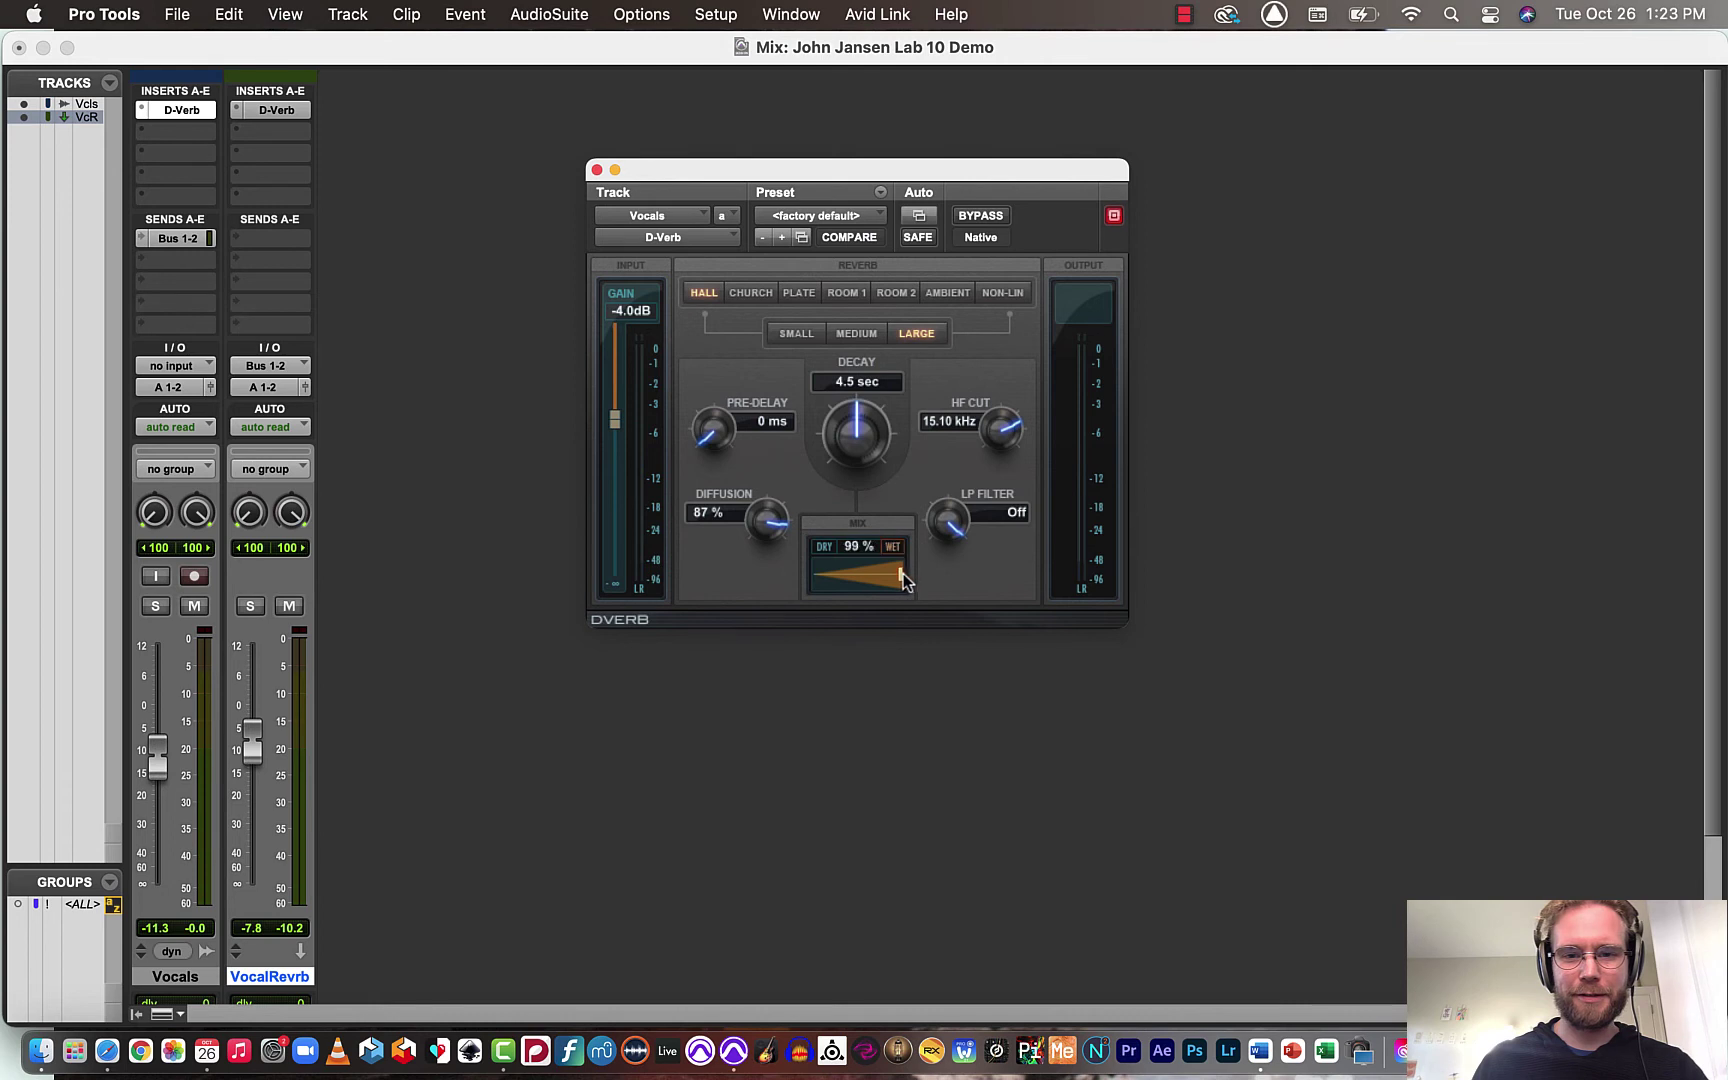
pyautogui.moveTo(876, 571); pyautogui.dragTo(888, 577)
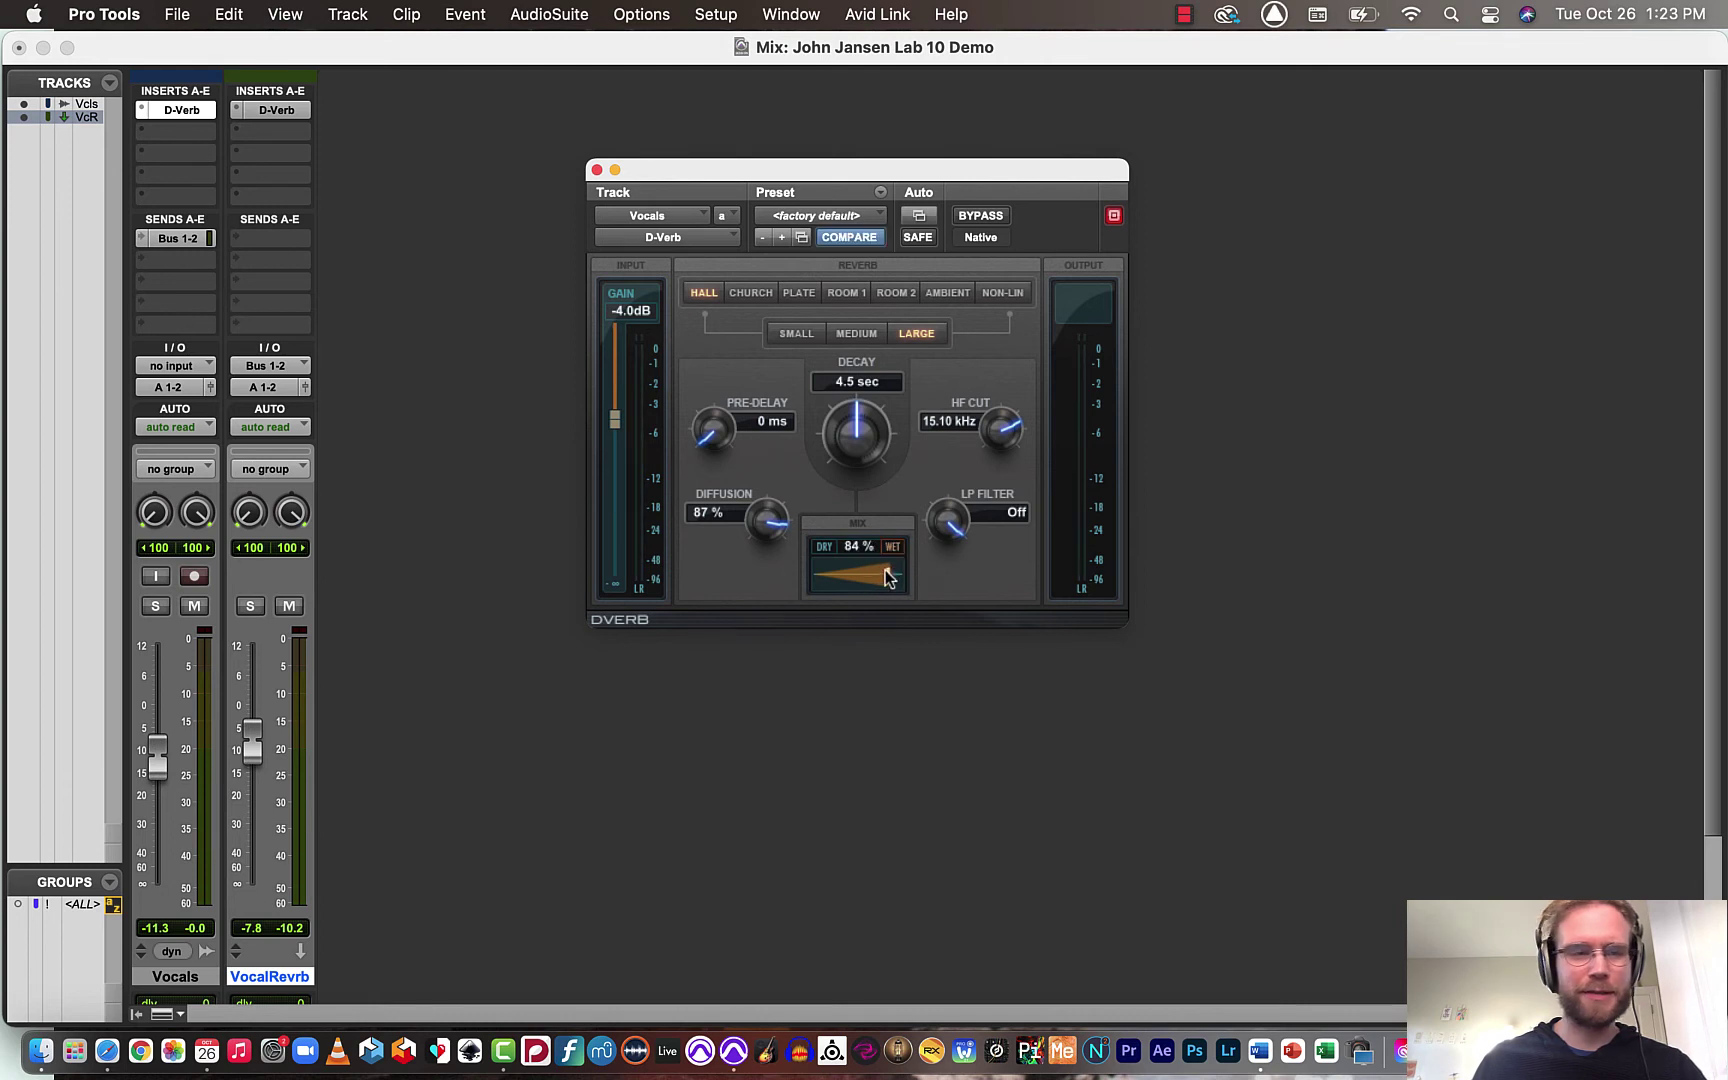
pyautogui.click(597, 170)
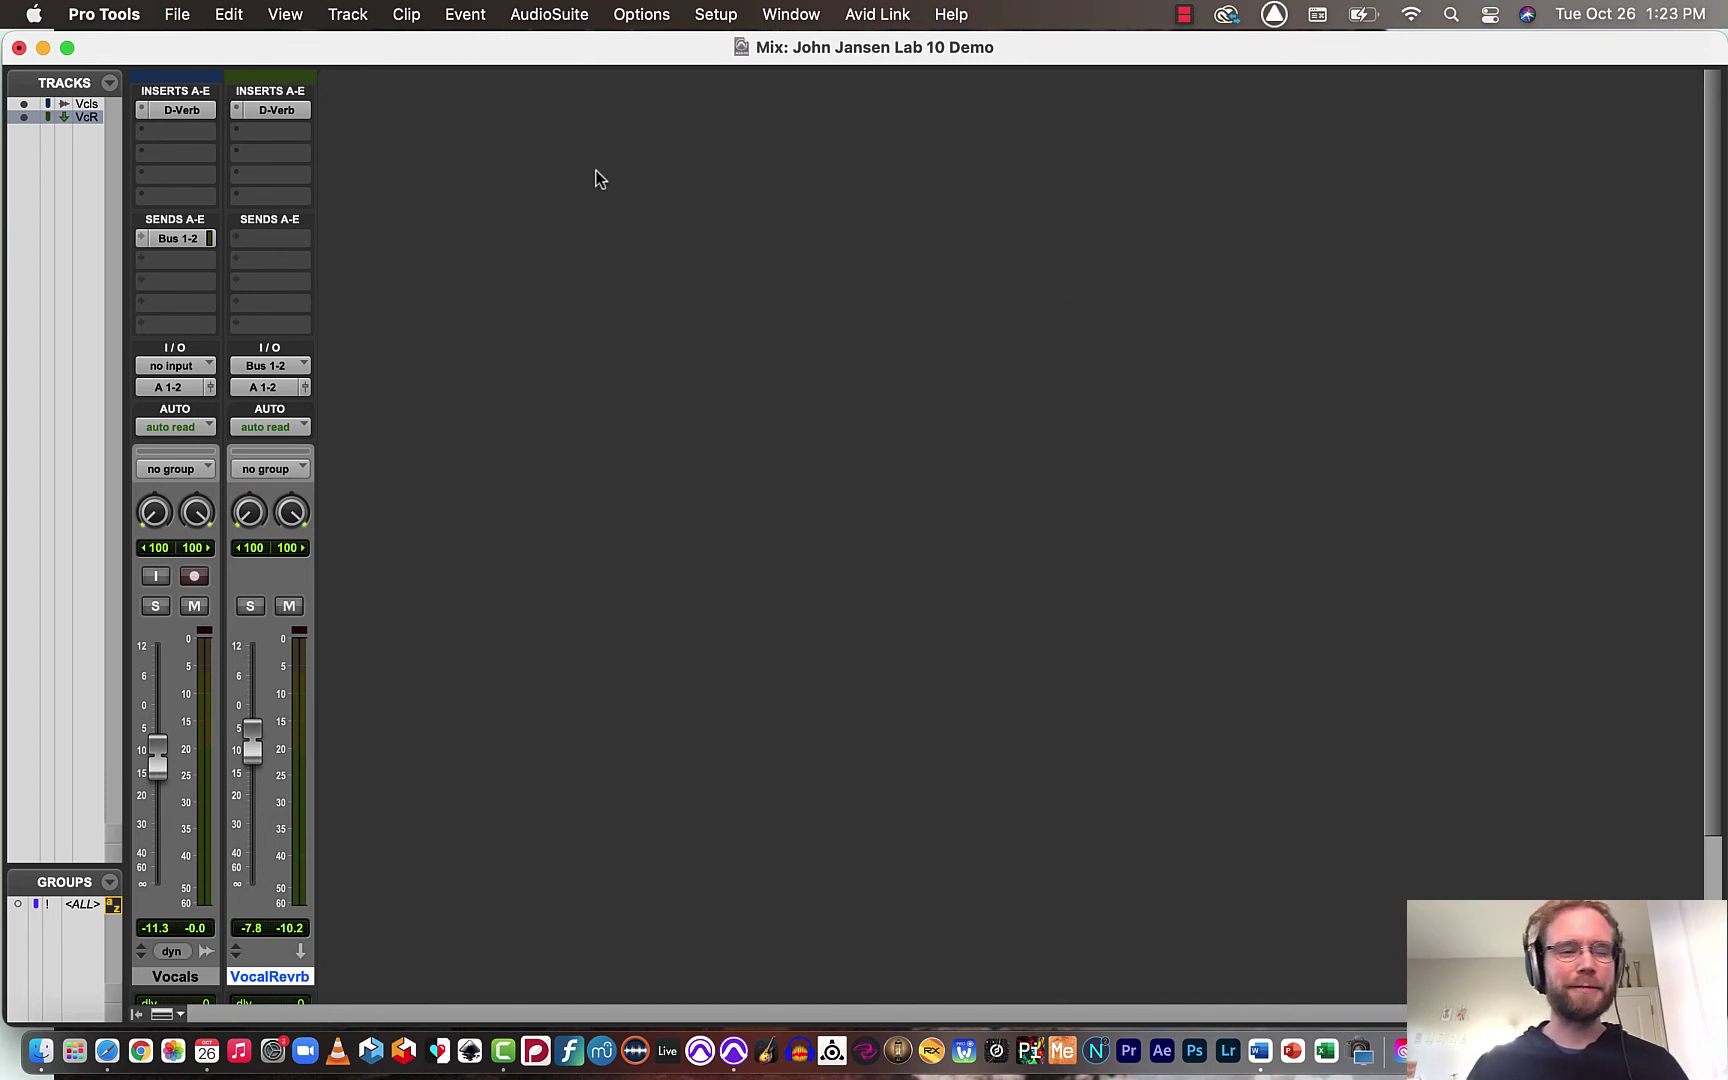
# Step: Set the Vocals D-Verb insert to 'no insert' to remove it
pyautogui.click(136, 111)
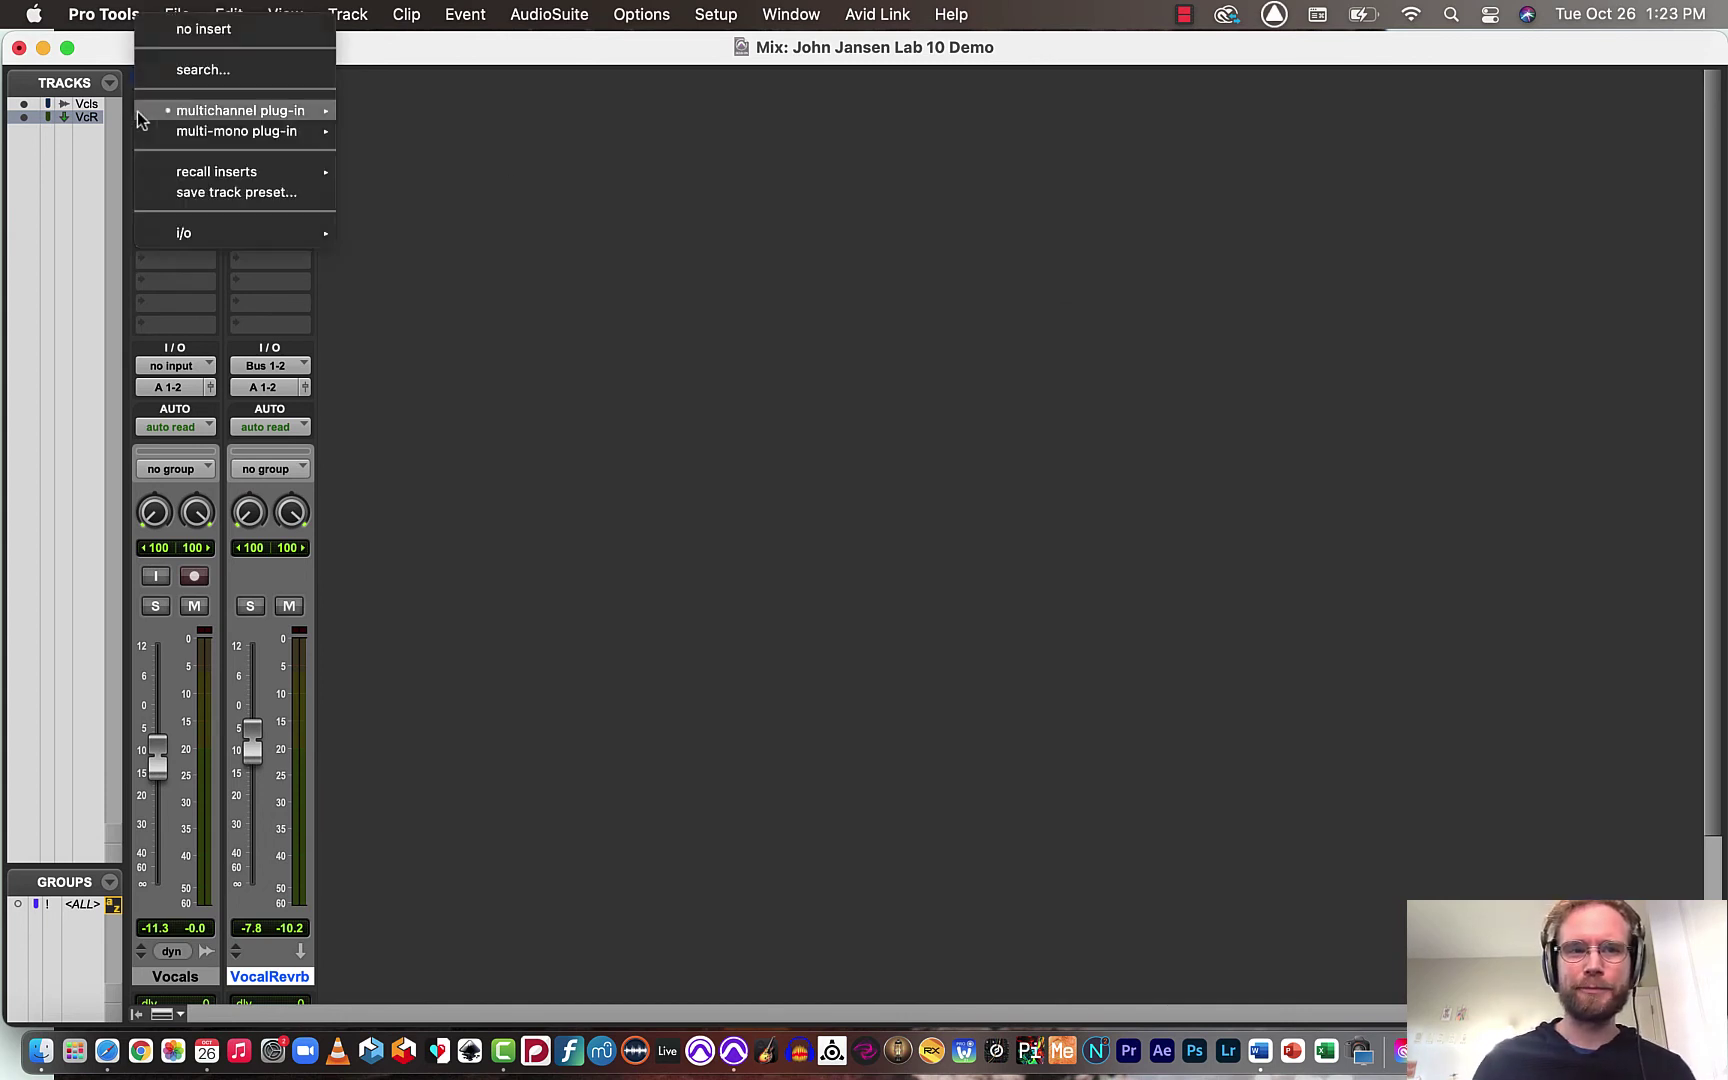
pyautogui.click(195, 28)
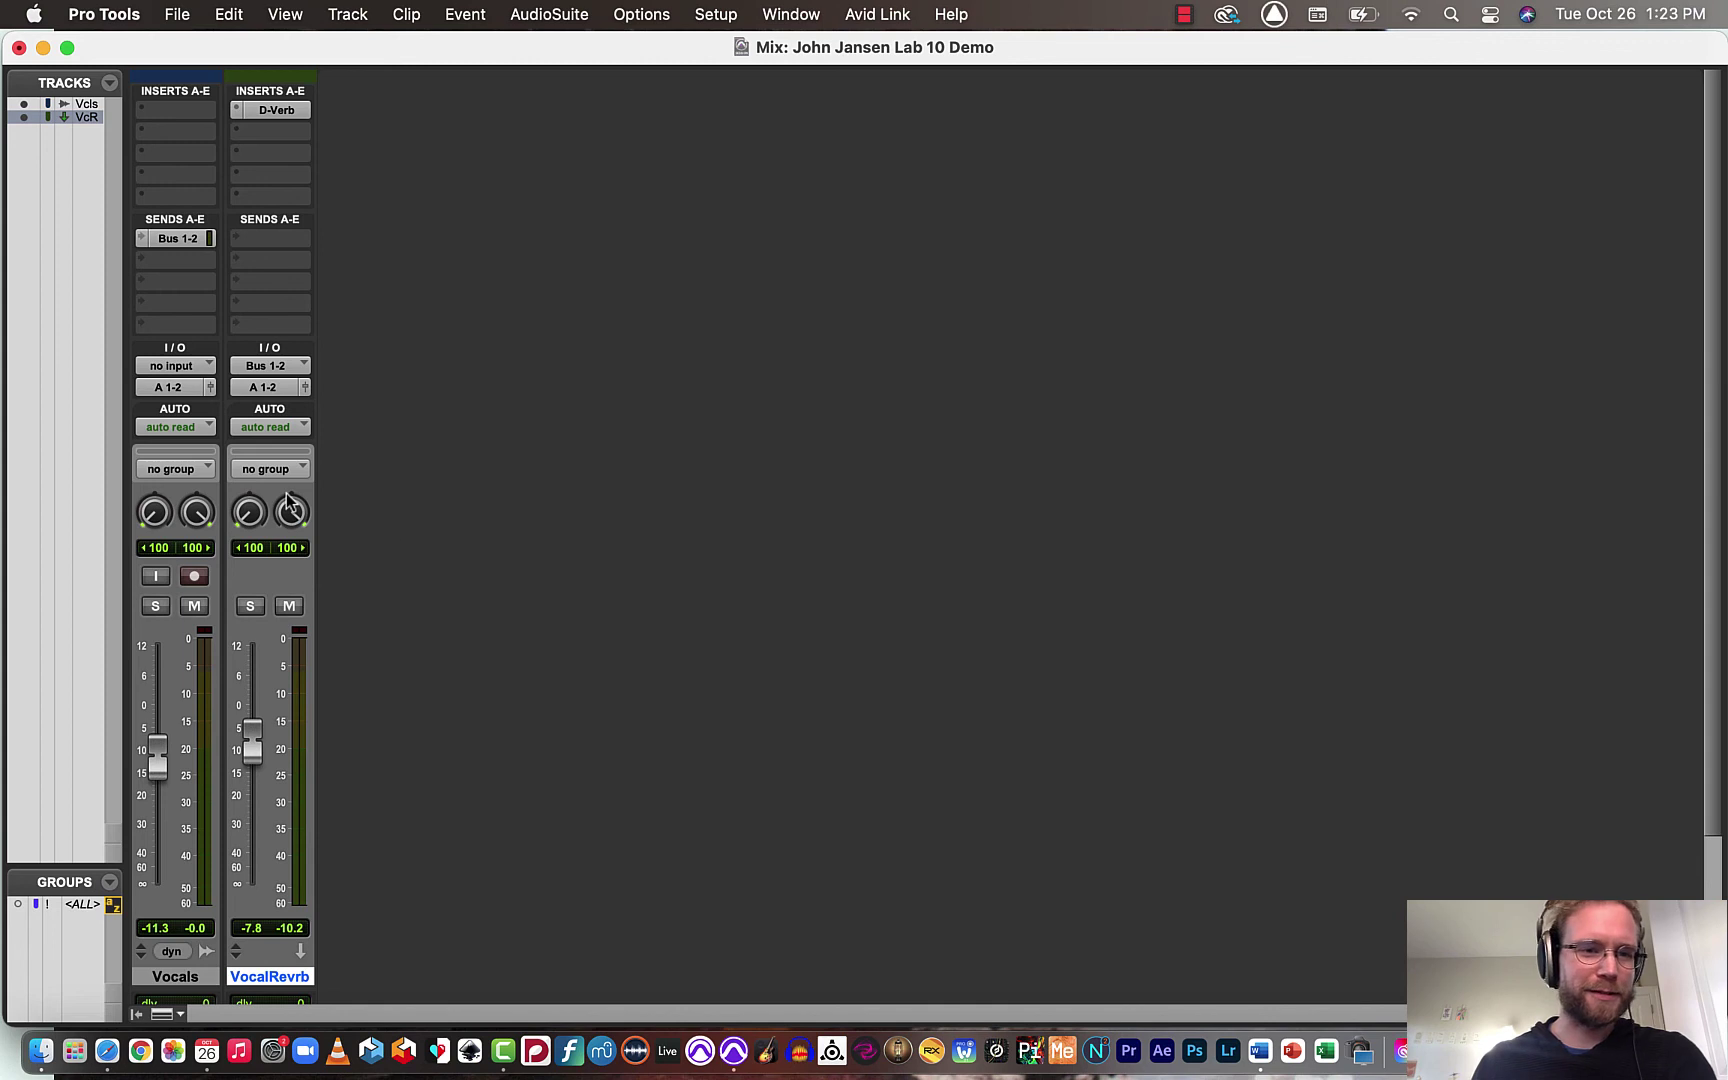
# Step: Open the VocalRevrb D-Verb settings and switch to the Edit window
pyautogui.click(277, 110)
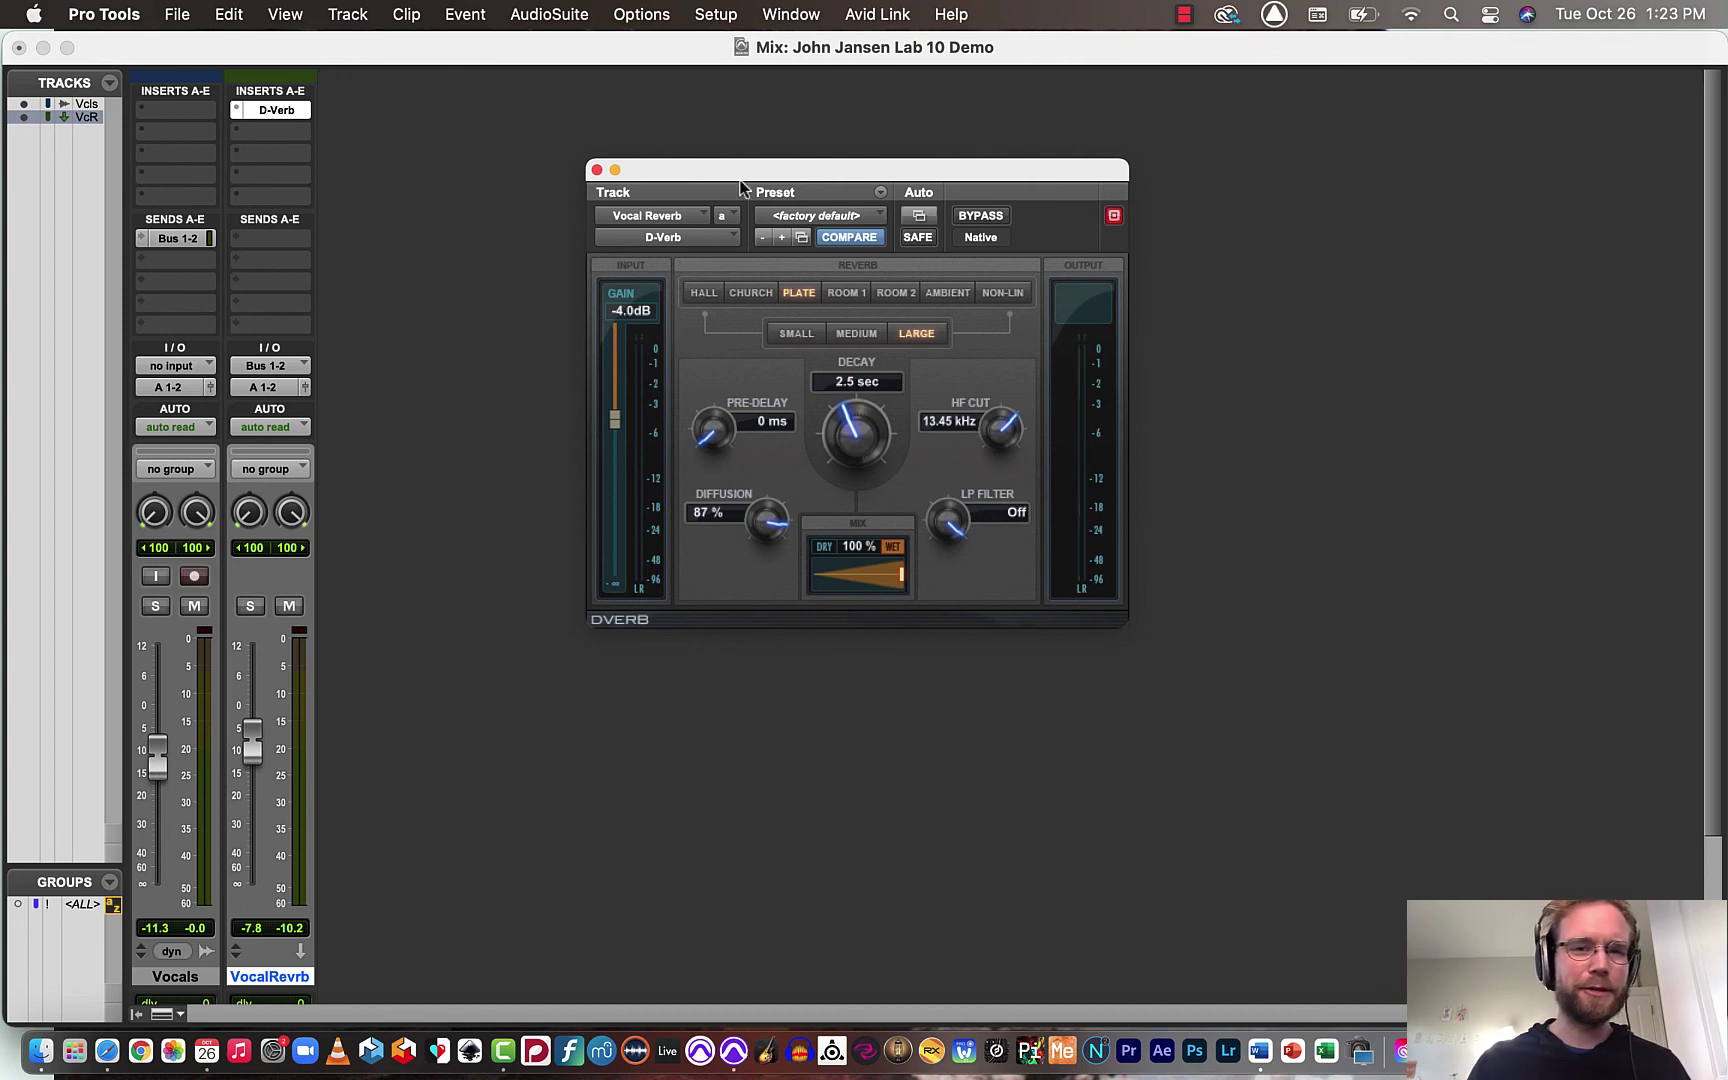
pyautogui.moveTo(741, 188); pyautogui.dragTo(621, 129)
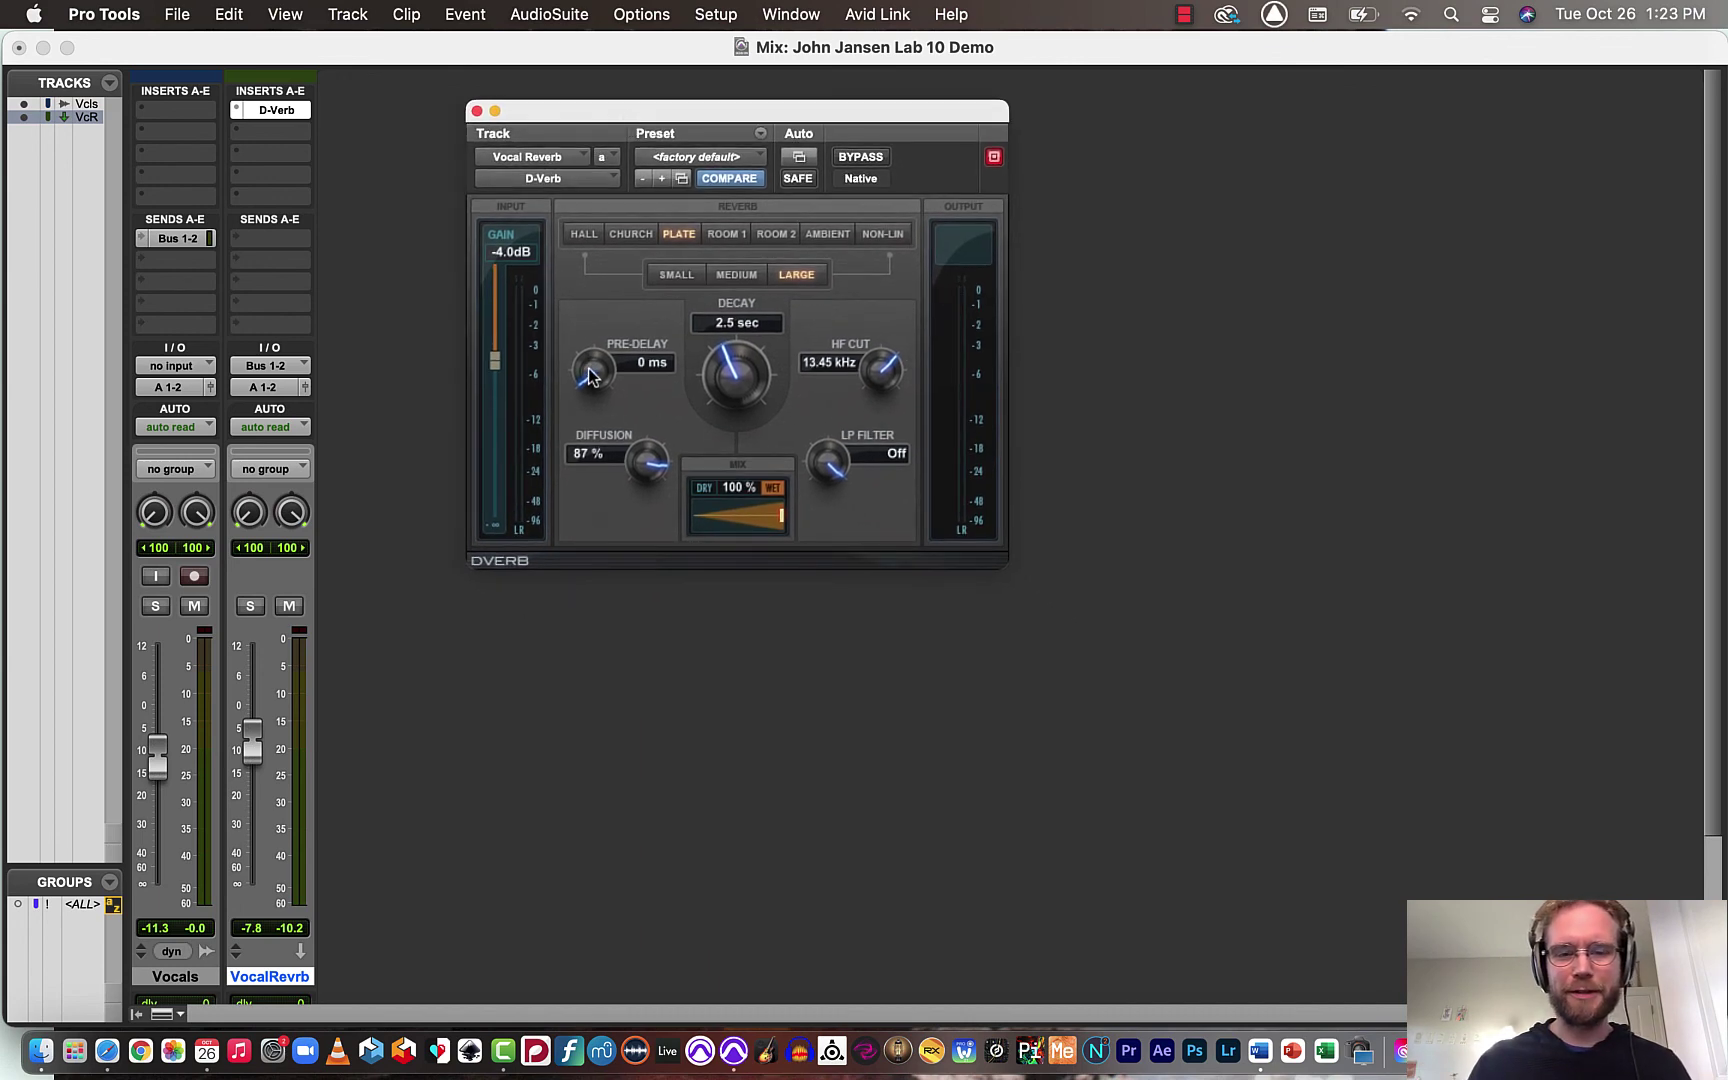
pyautogui.press('super+equal')
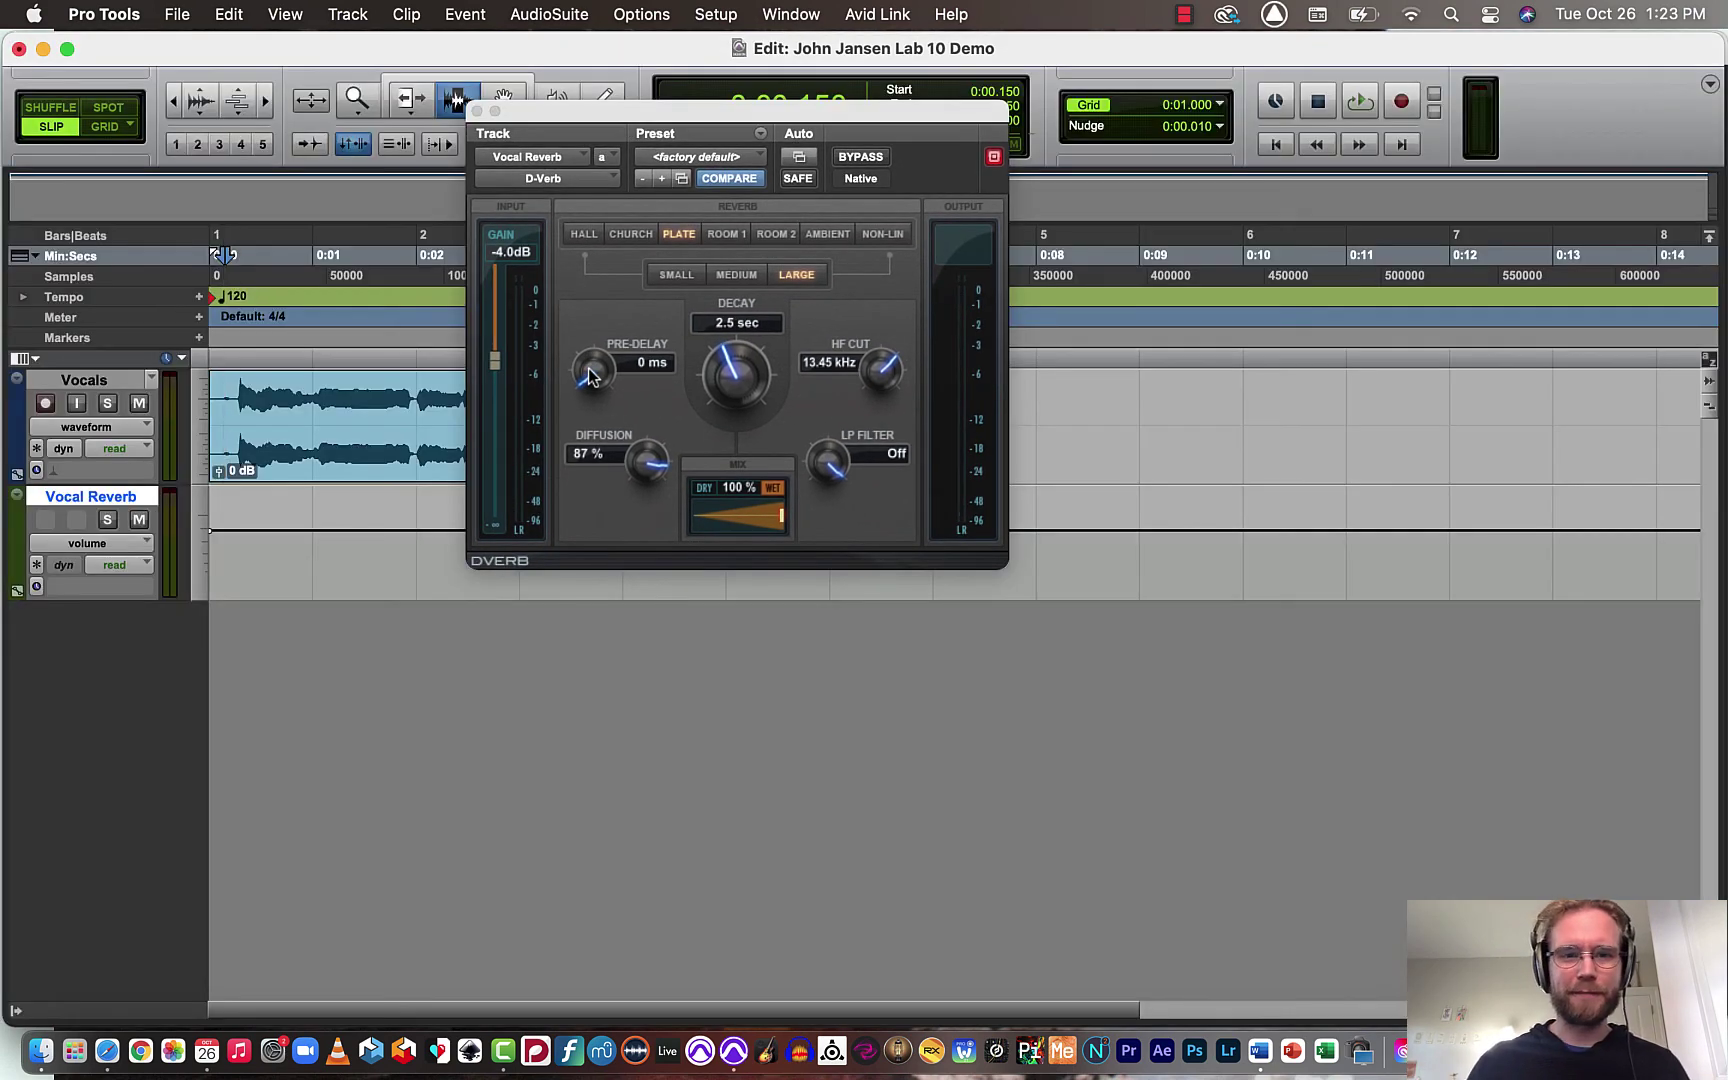
pyautogui.moveTo(746, 117); pyautogui.dragTo(837, 162)
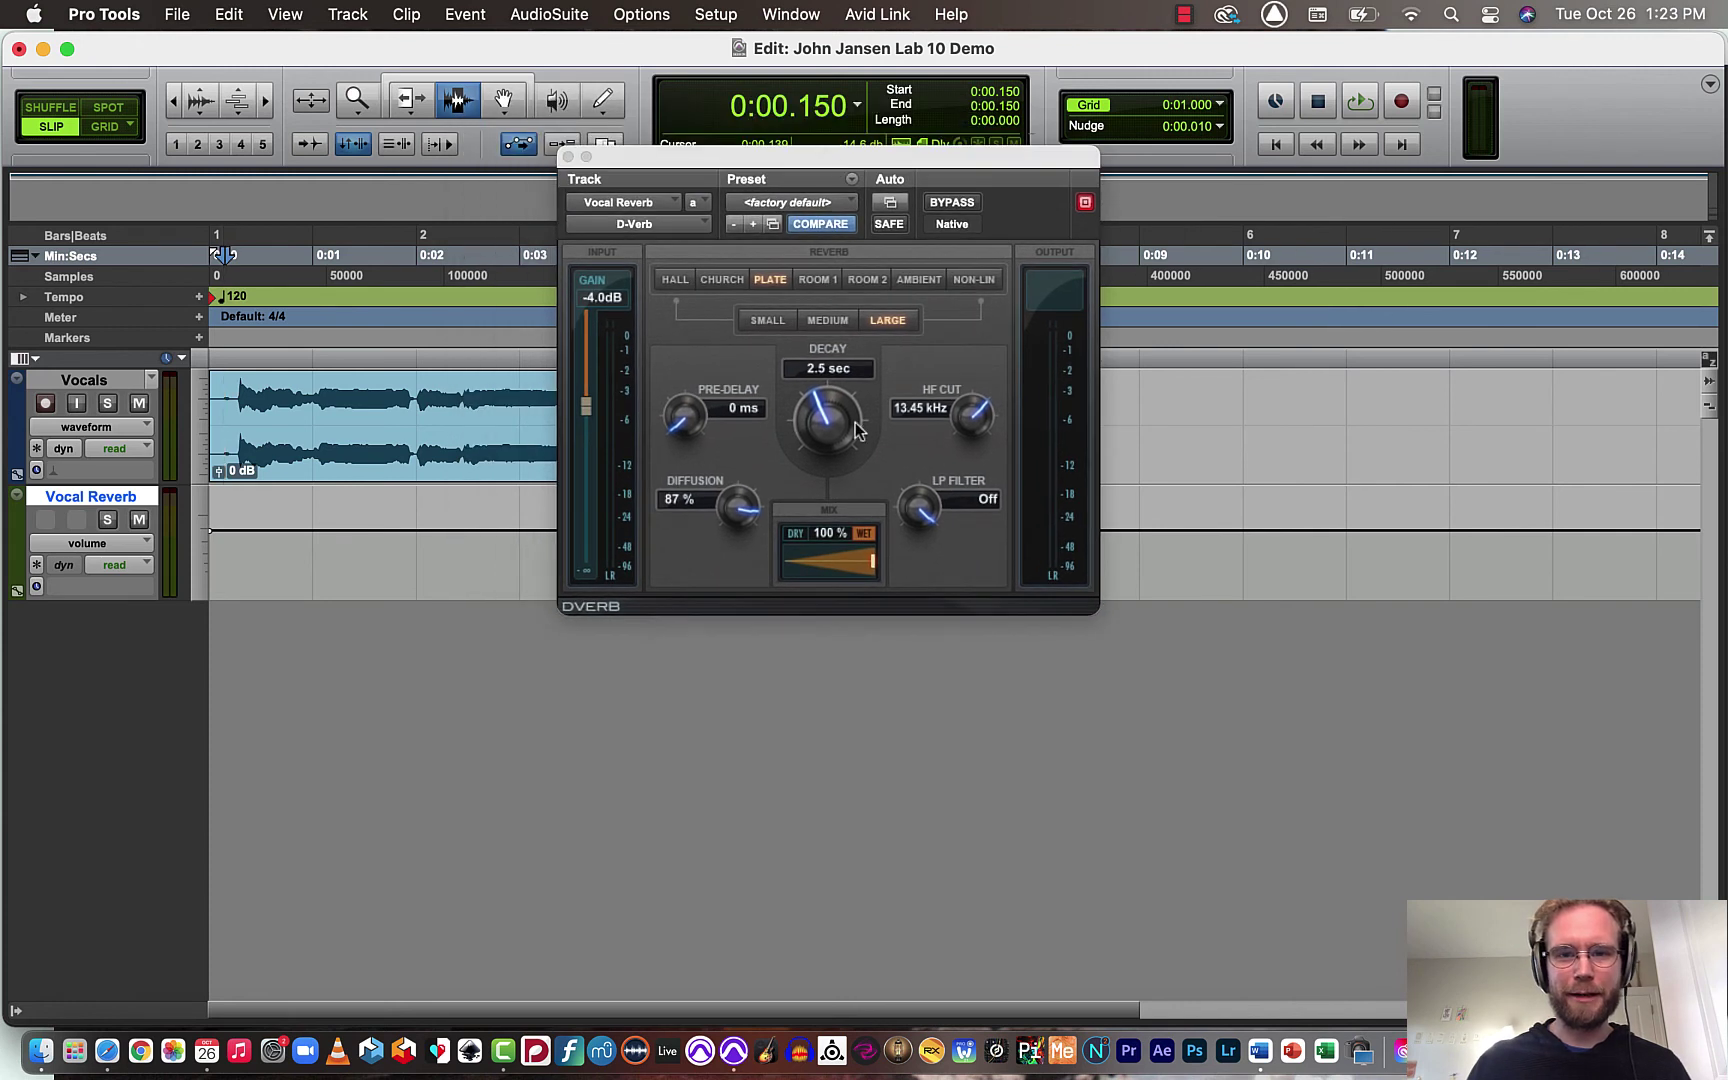
# Step: Shorten the D-Verb decay to 2.1 sec, auditioning with playback
pyautogui.moveTo(821, 433); pyautogui.dragTo(810, 448)
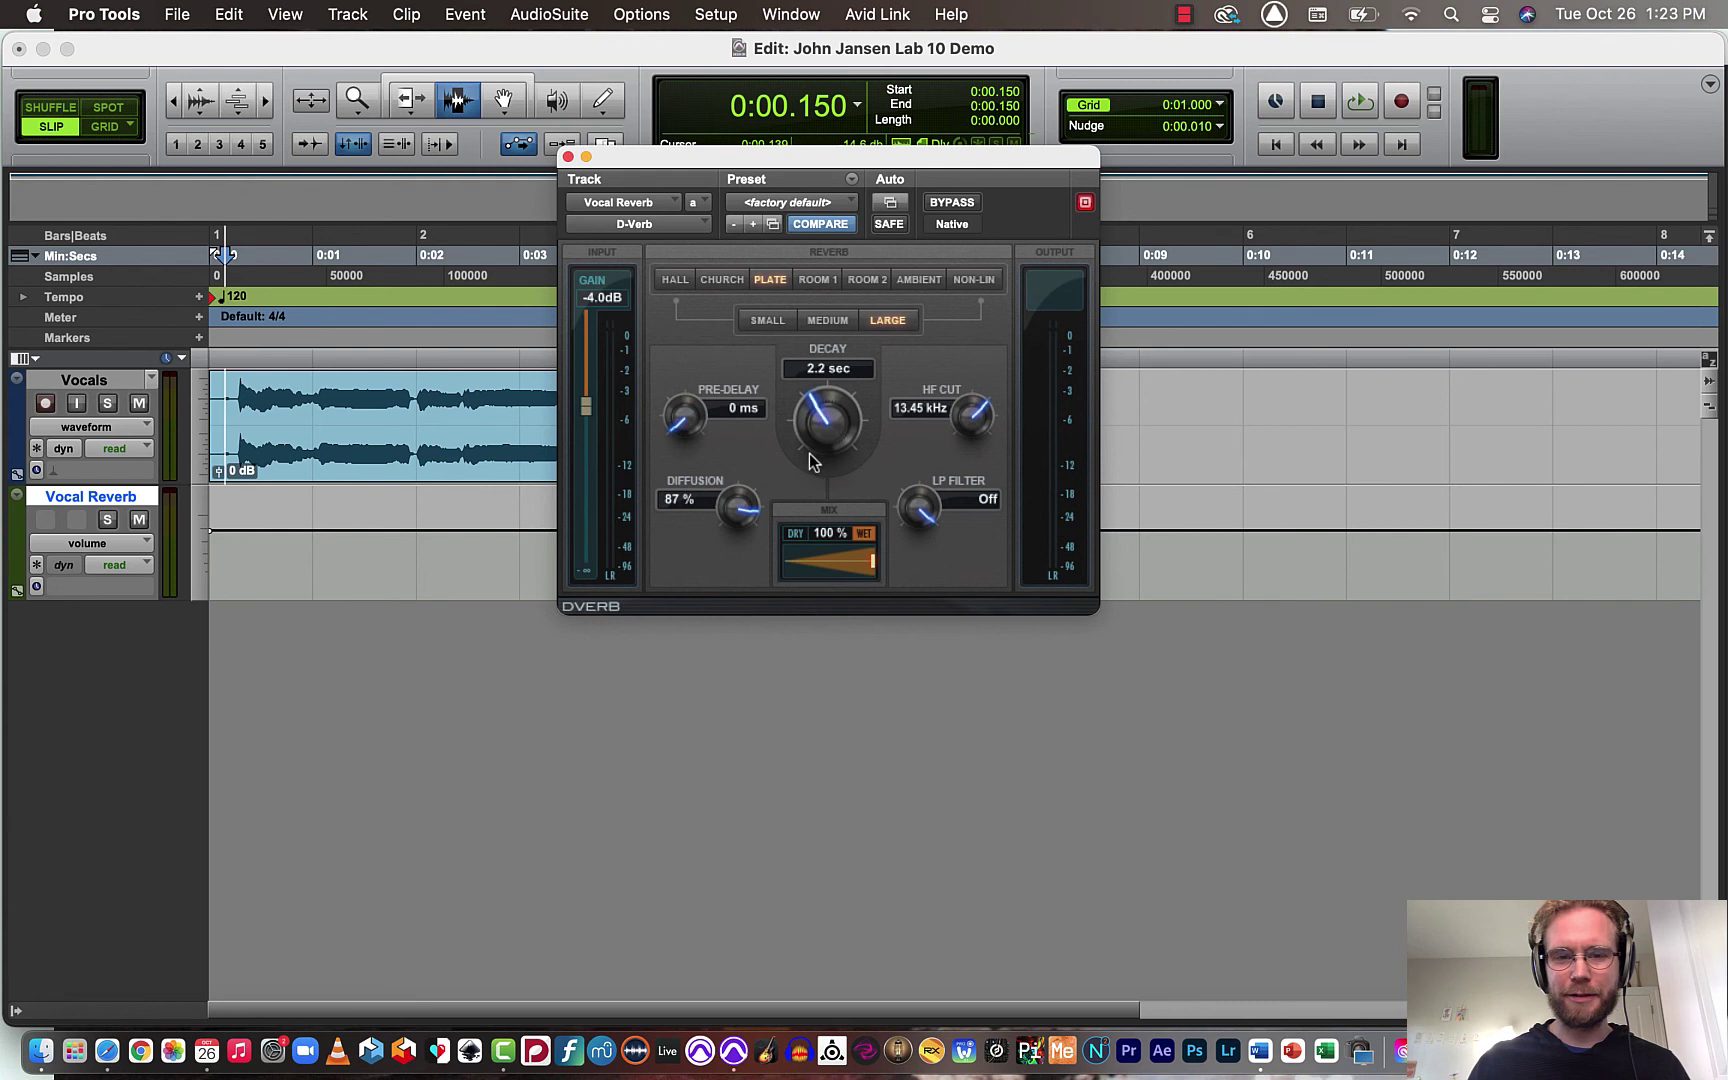
pyautogui.press('space')
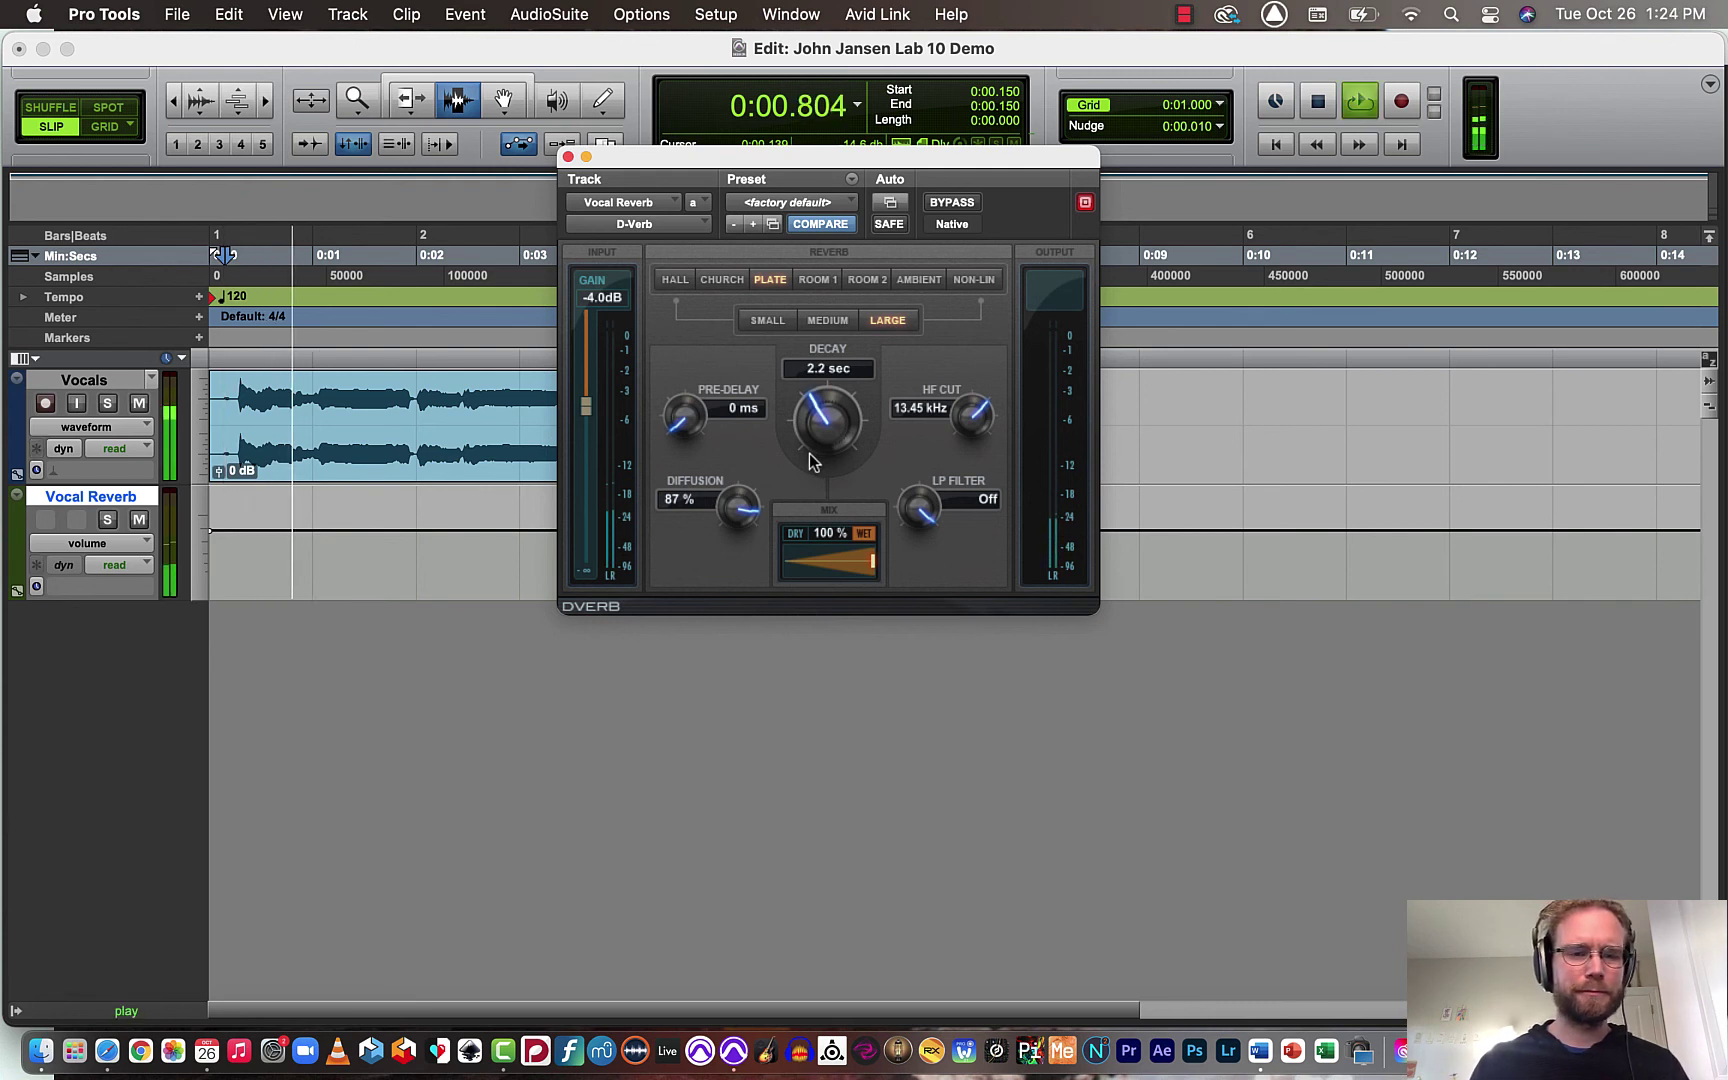
pyautogui.press('space')
pyautogui.moveTo(812, 462); pyautogui.dragTo(679, 398)
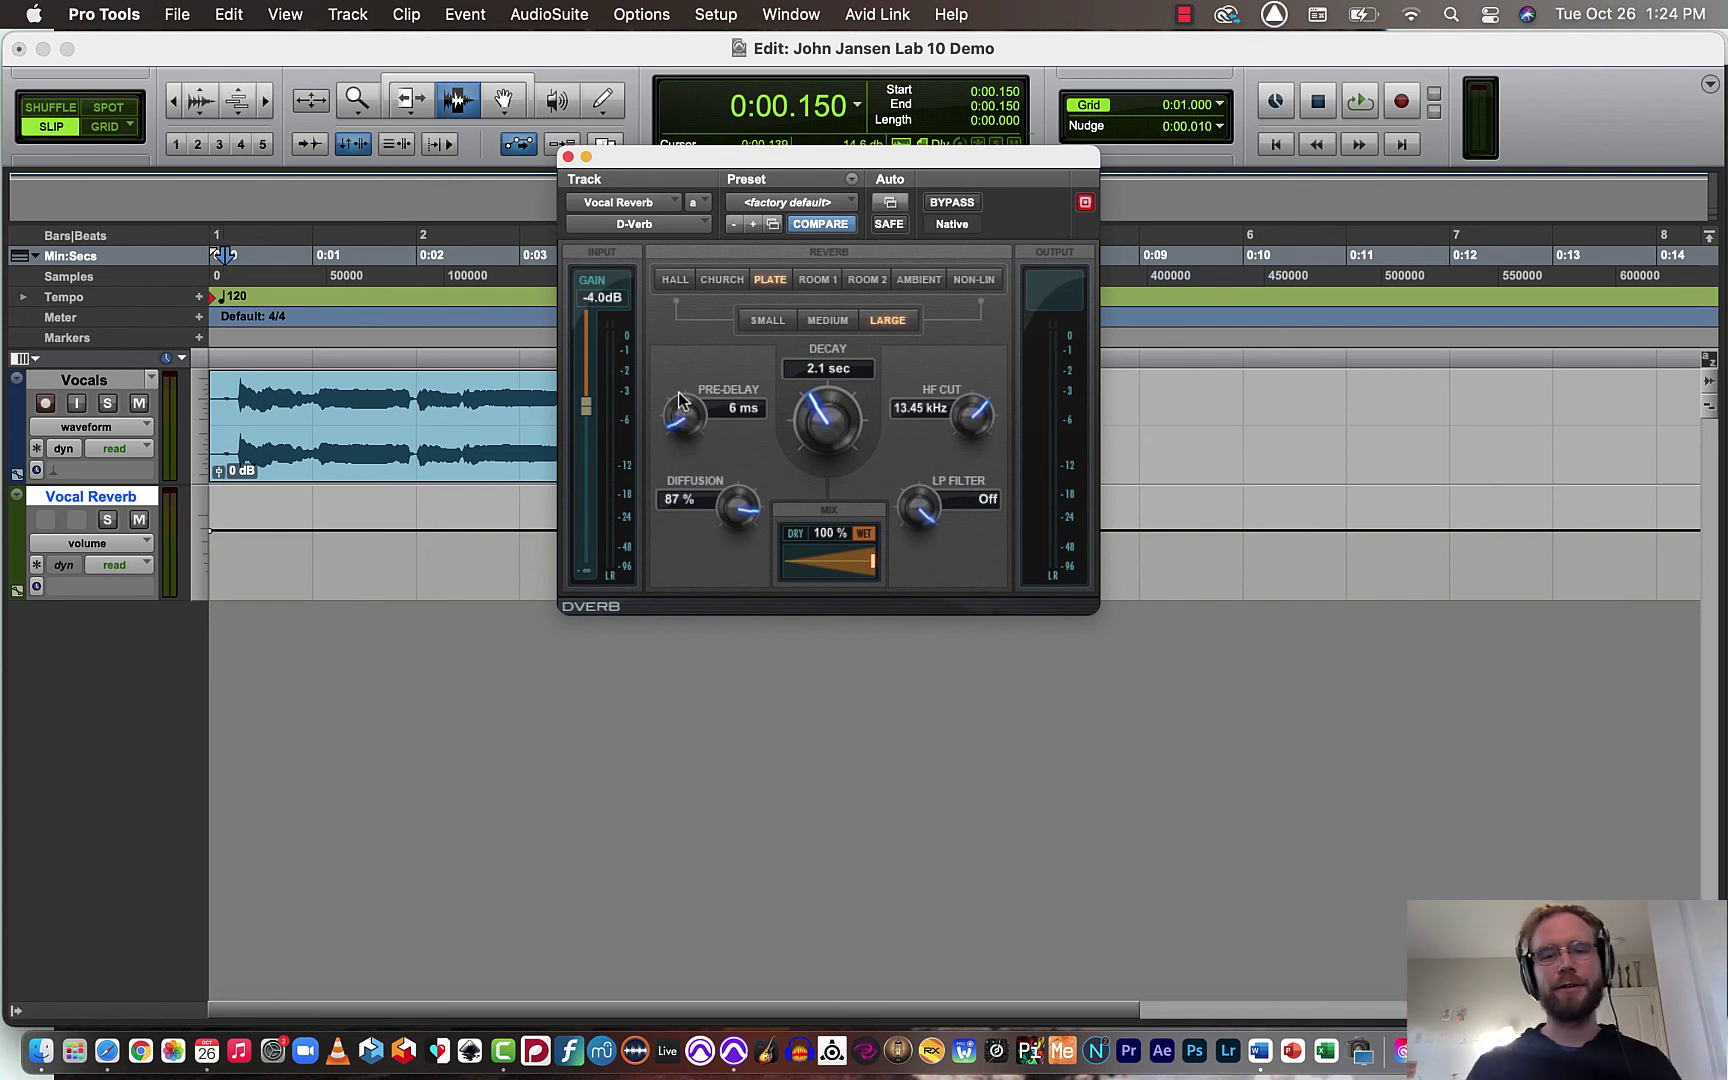
# Step: Raise the D-Verb pre-delay to 39 ms and diffusion to 91%, auditioning, then close it
pyautogui.moveTo(666, 431); pyautogui.dragTo(678, 404)
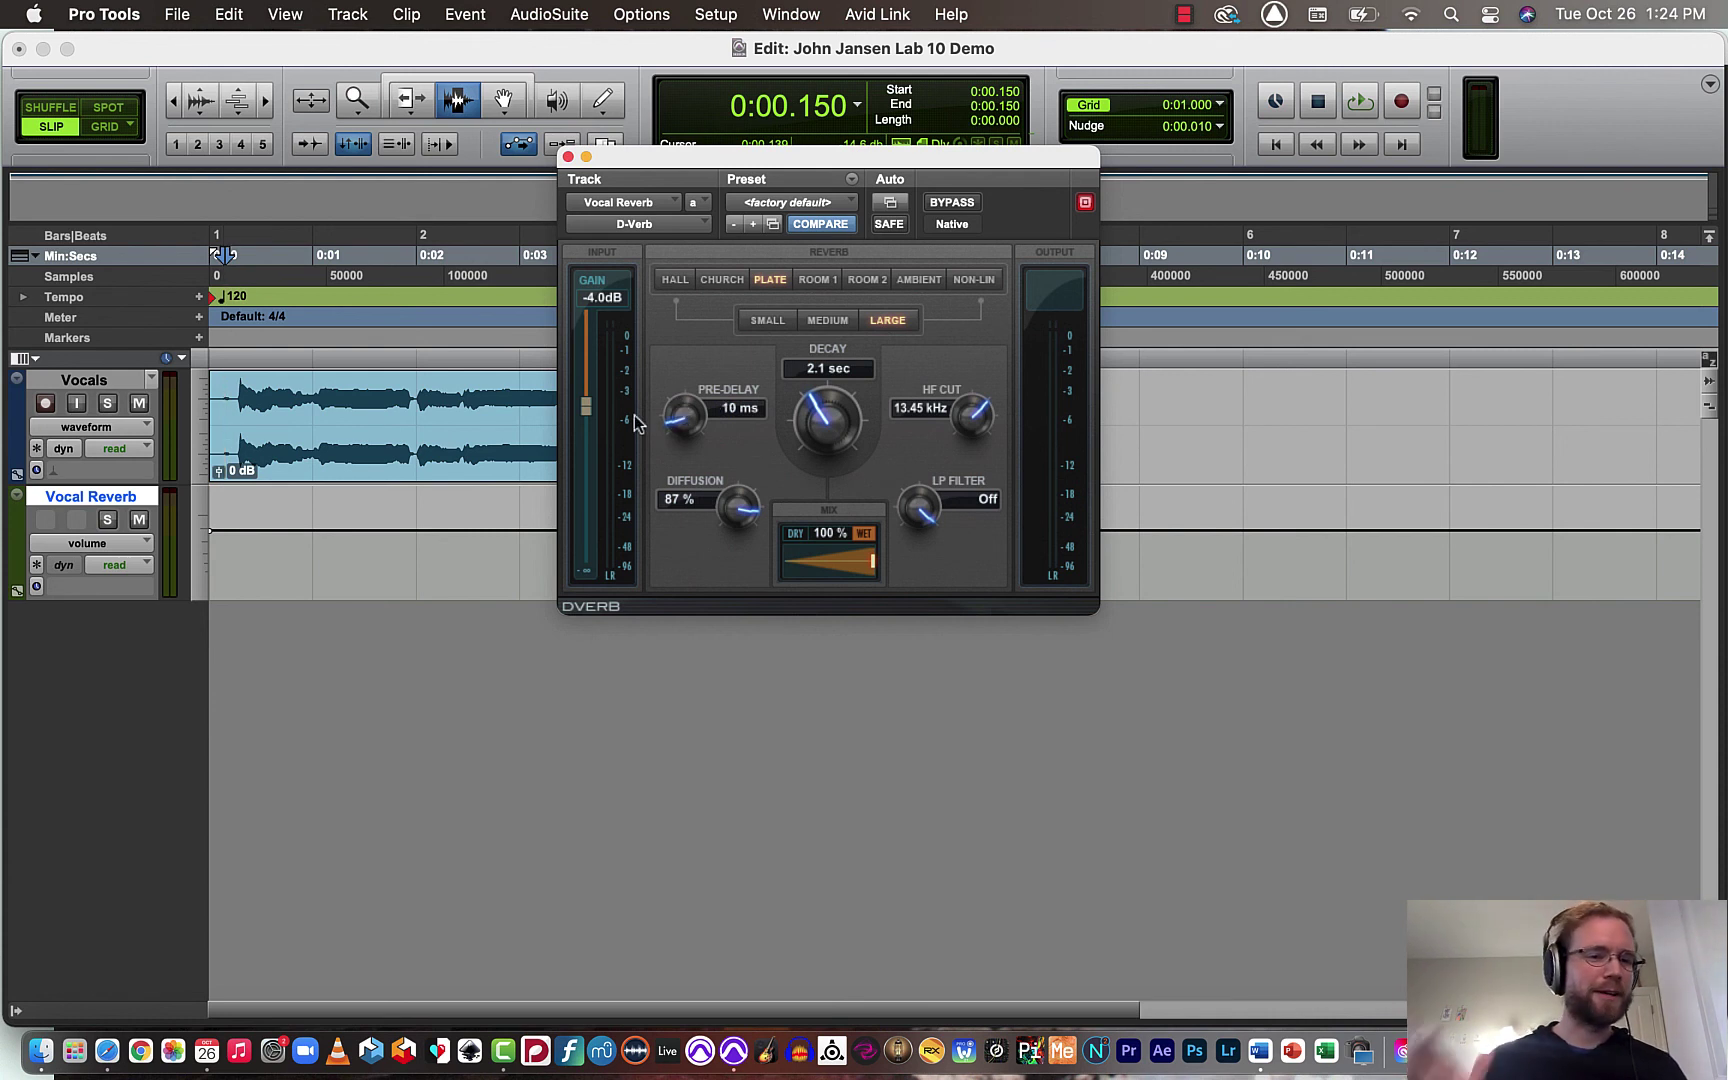
pyautogui.press('space')
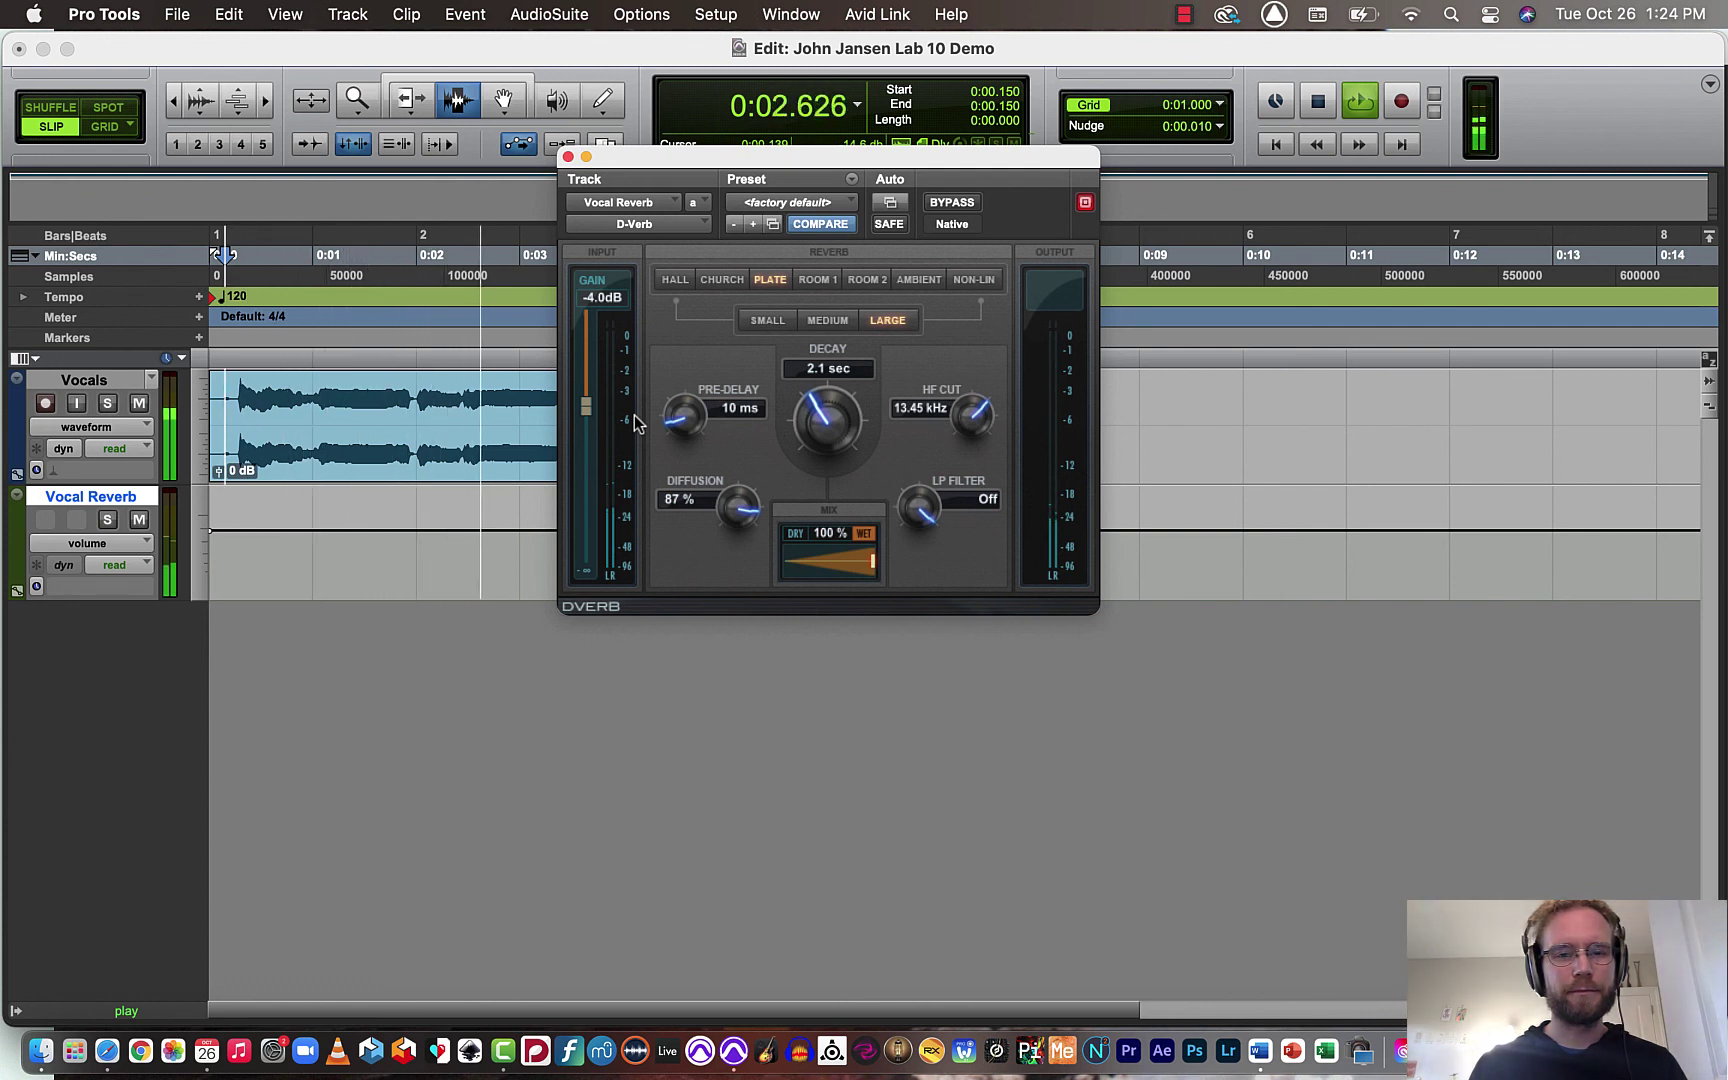
pyautogui.press('space')
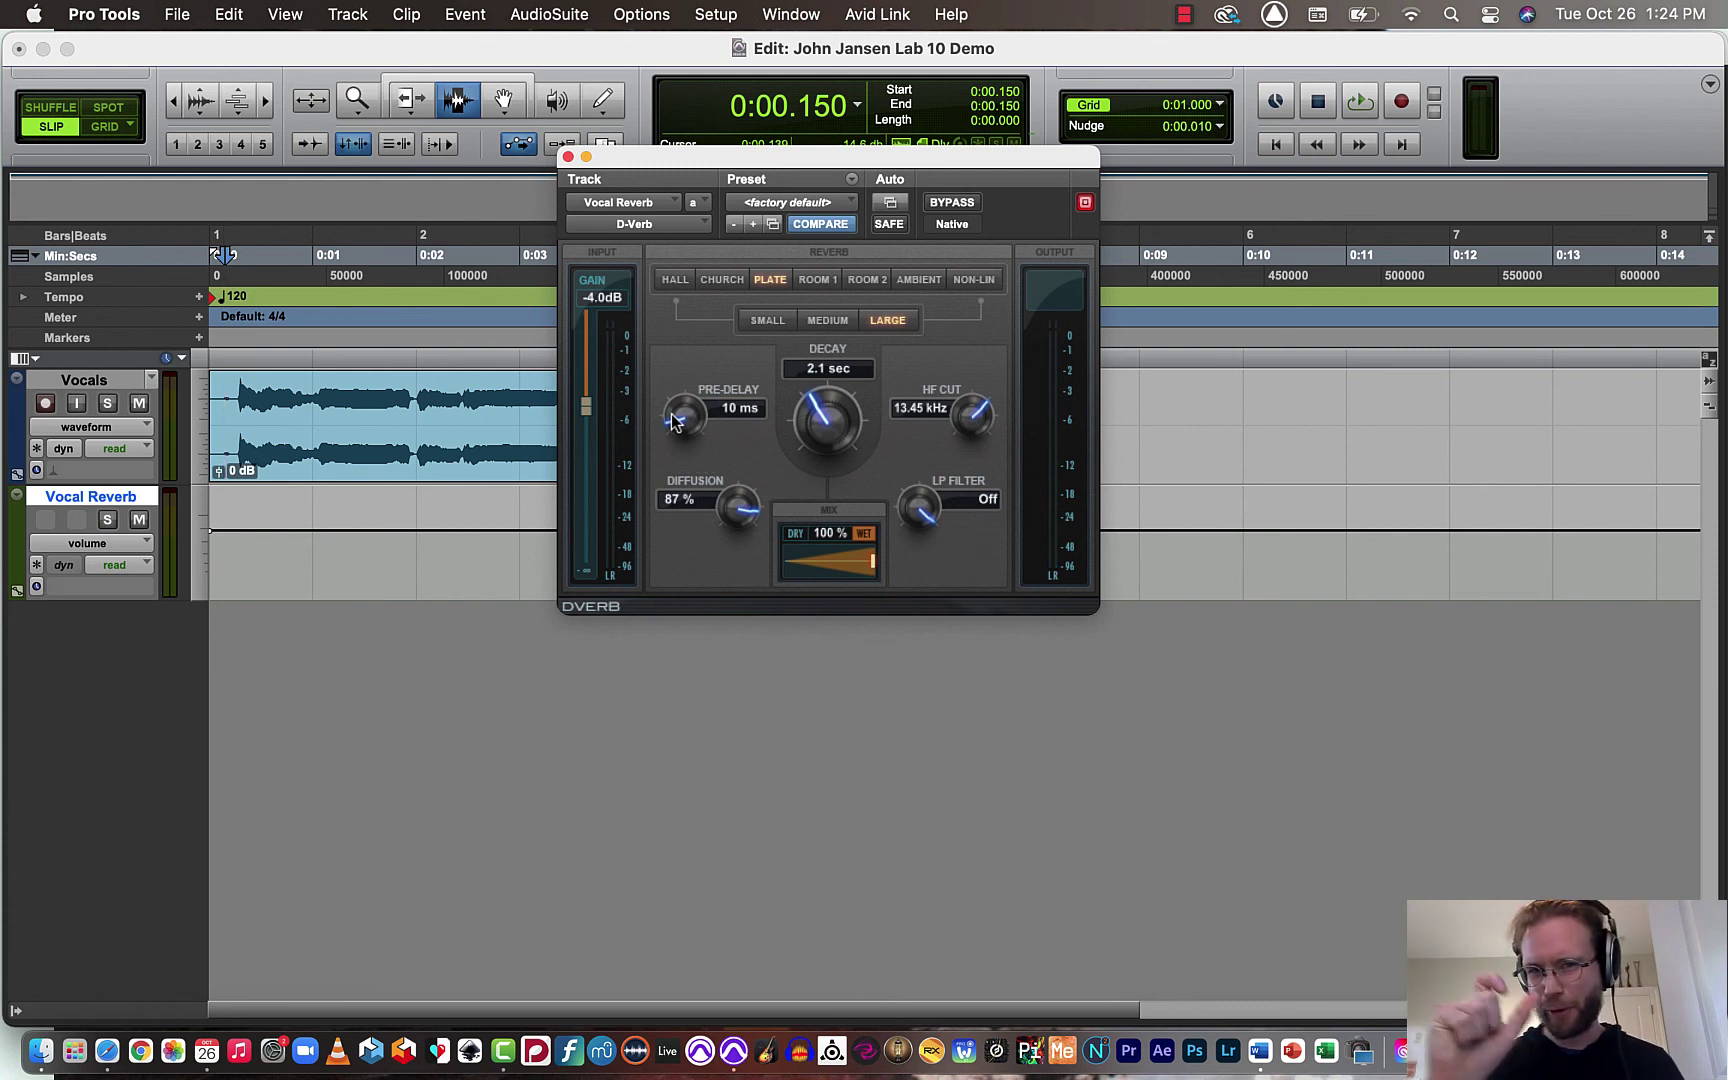
pyautogui.moveTo(671, 413); pyautogui.dragTo(672, 367)
pyautogui.press('space')
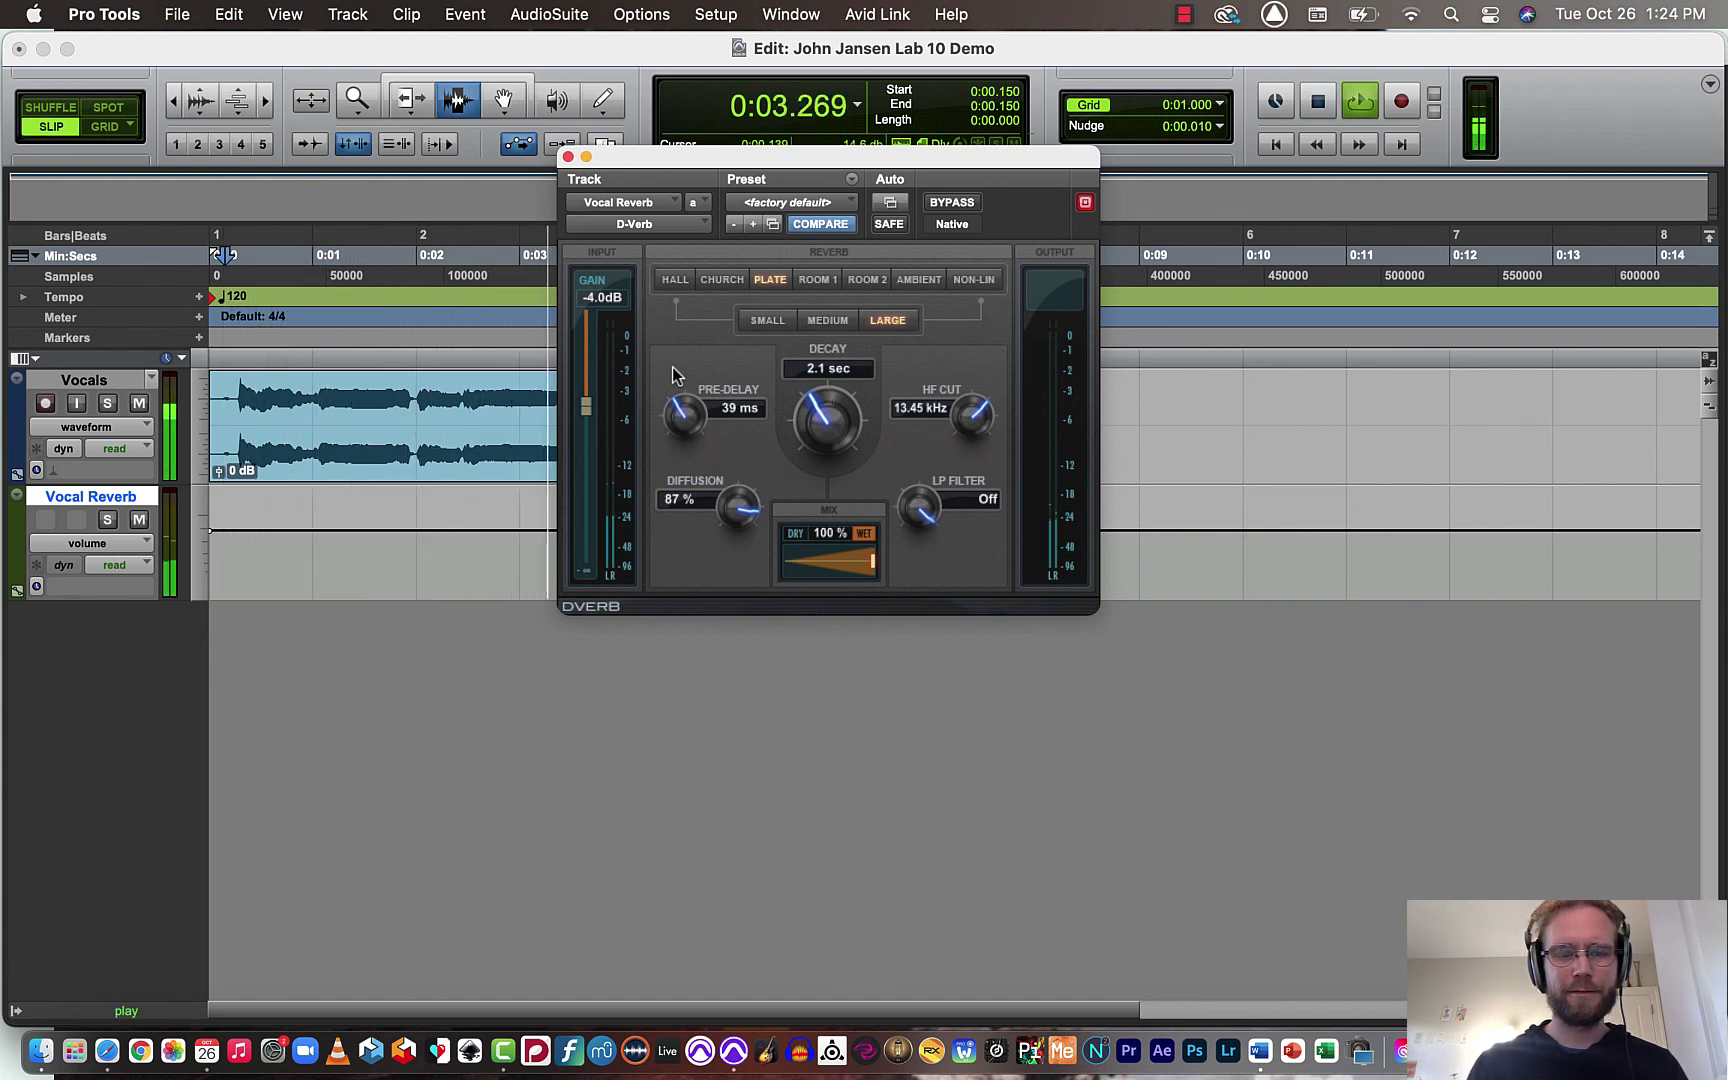
pyautogui.press('space')
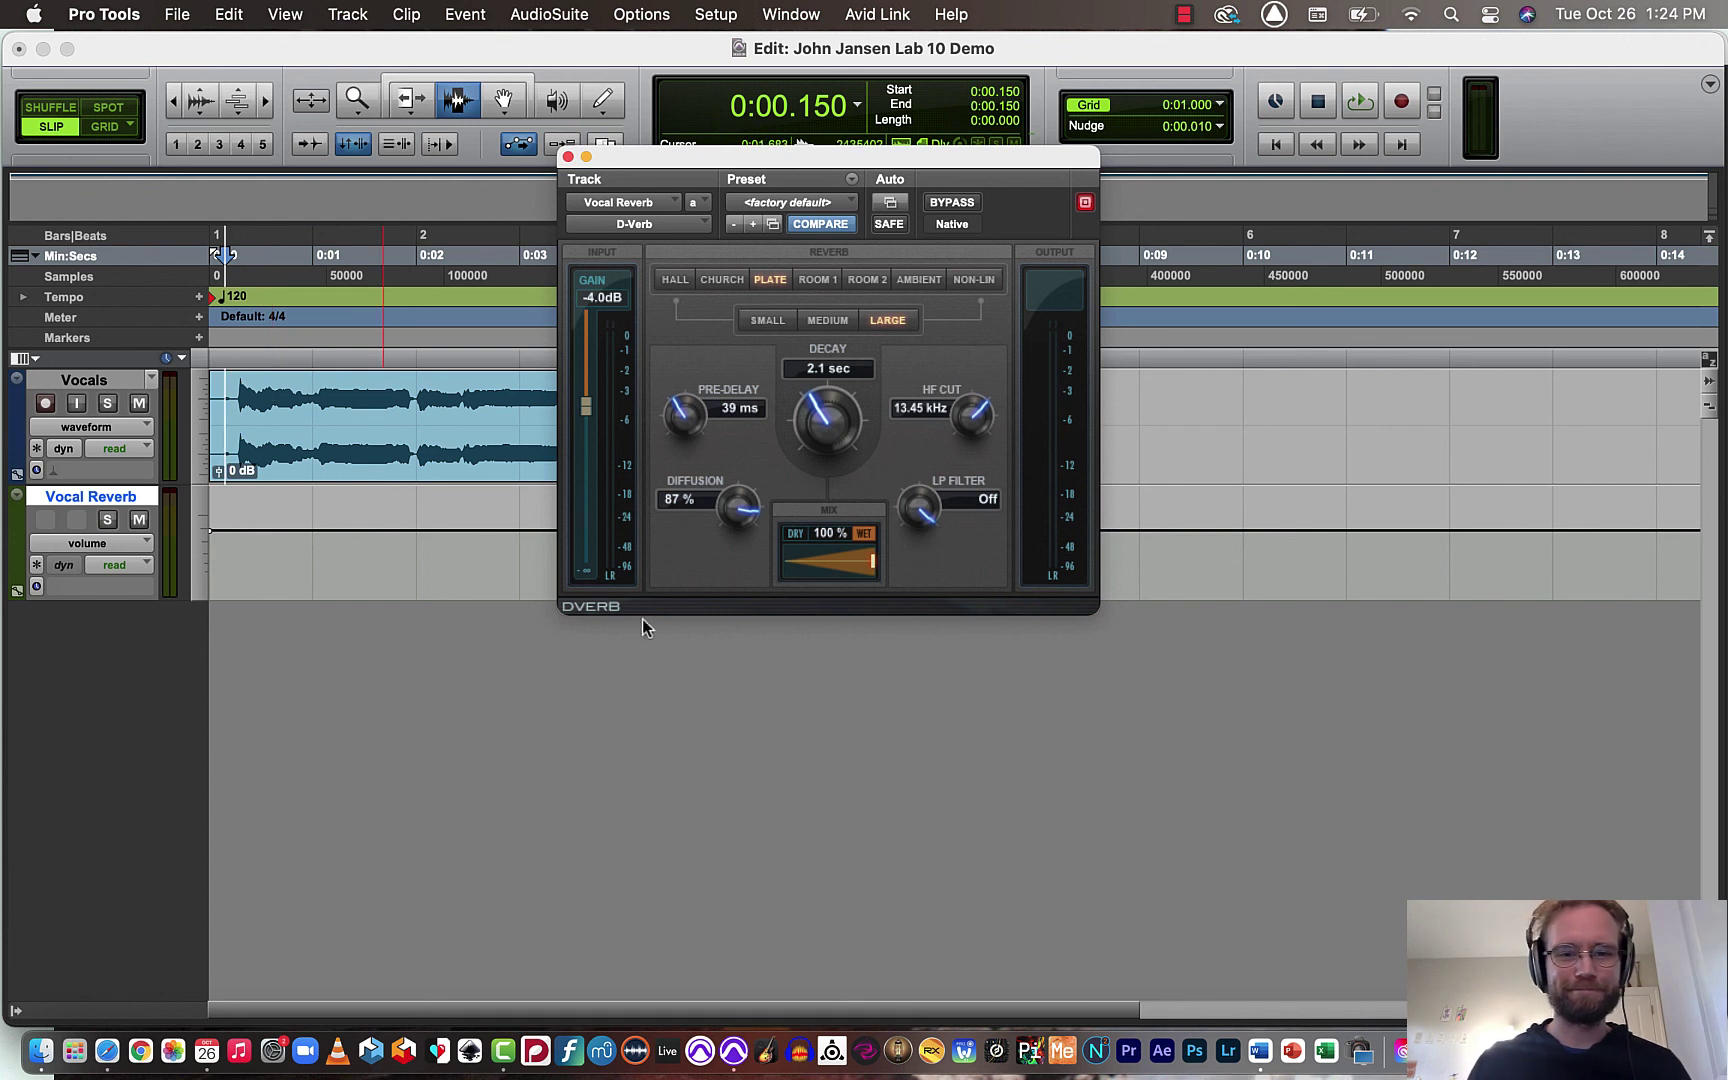
pyautogui.moveTo(755, 529); pyautogui.dragTo(738, 500)
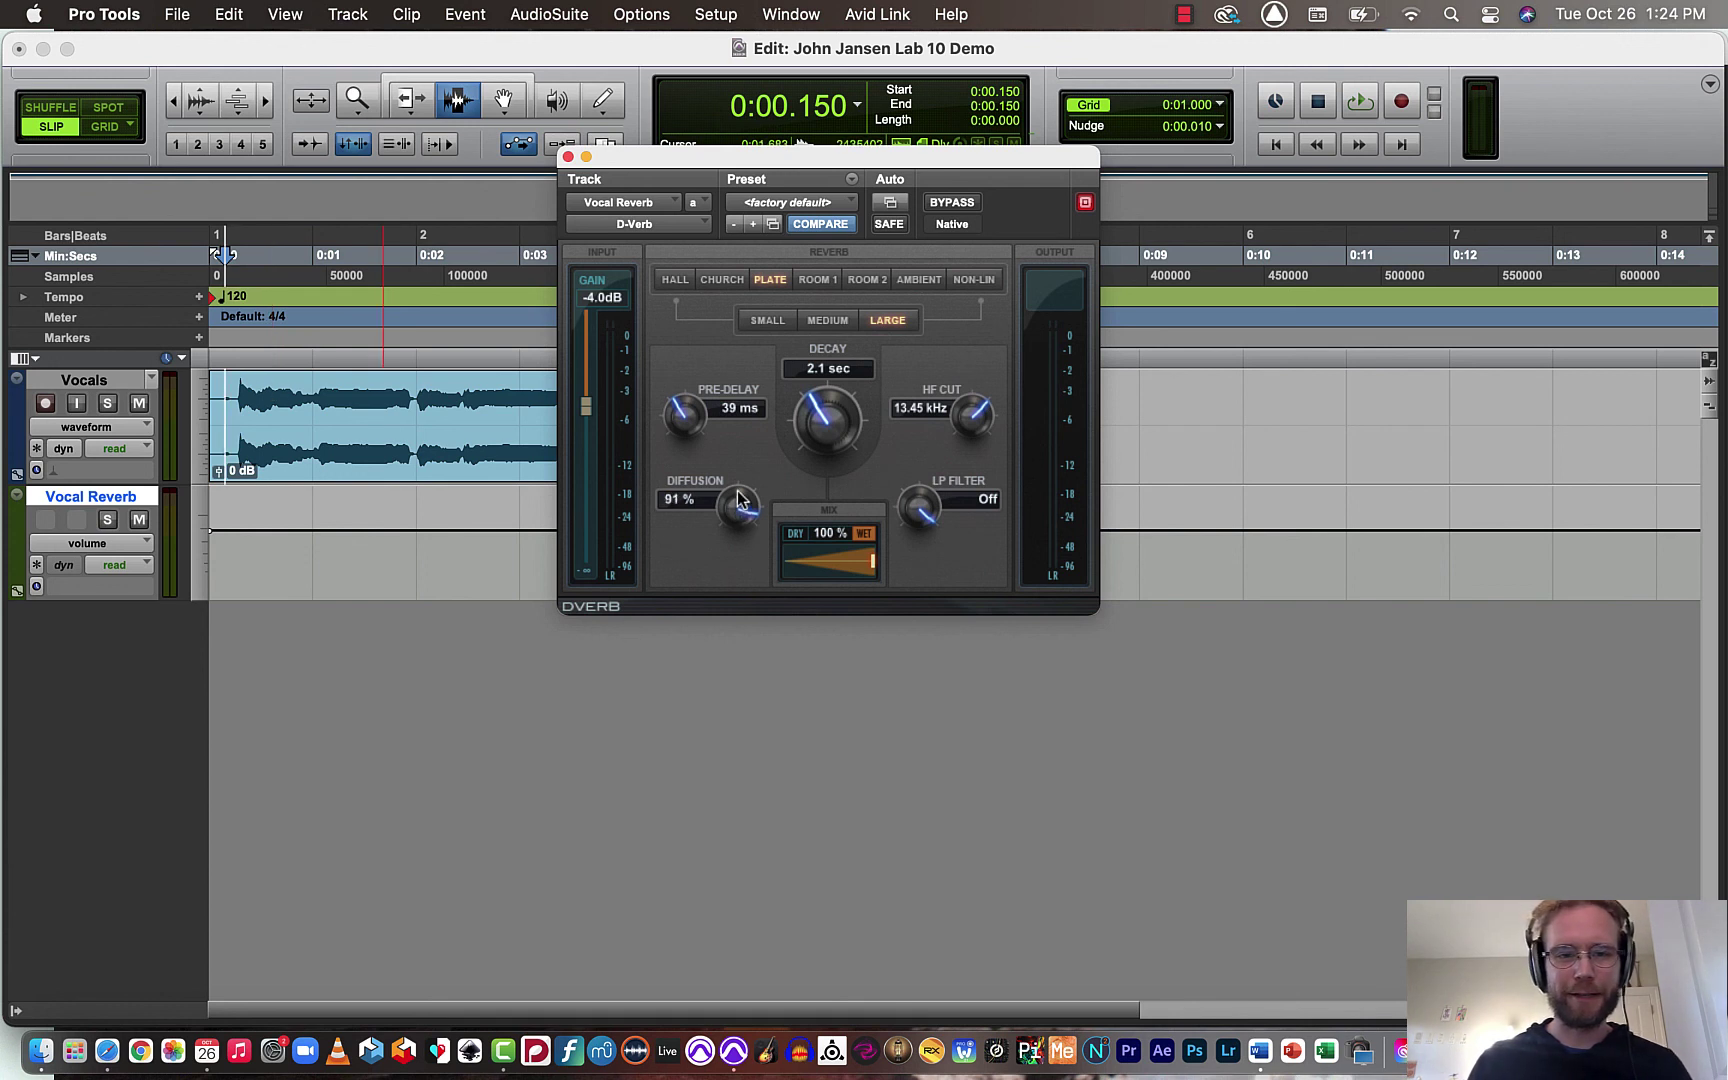
pyautogui.click(568, 157)
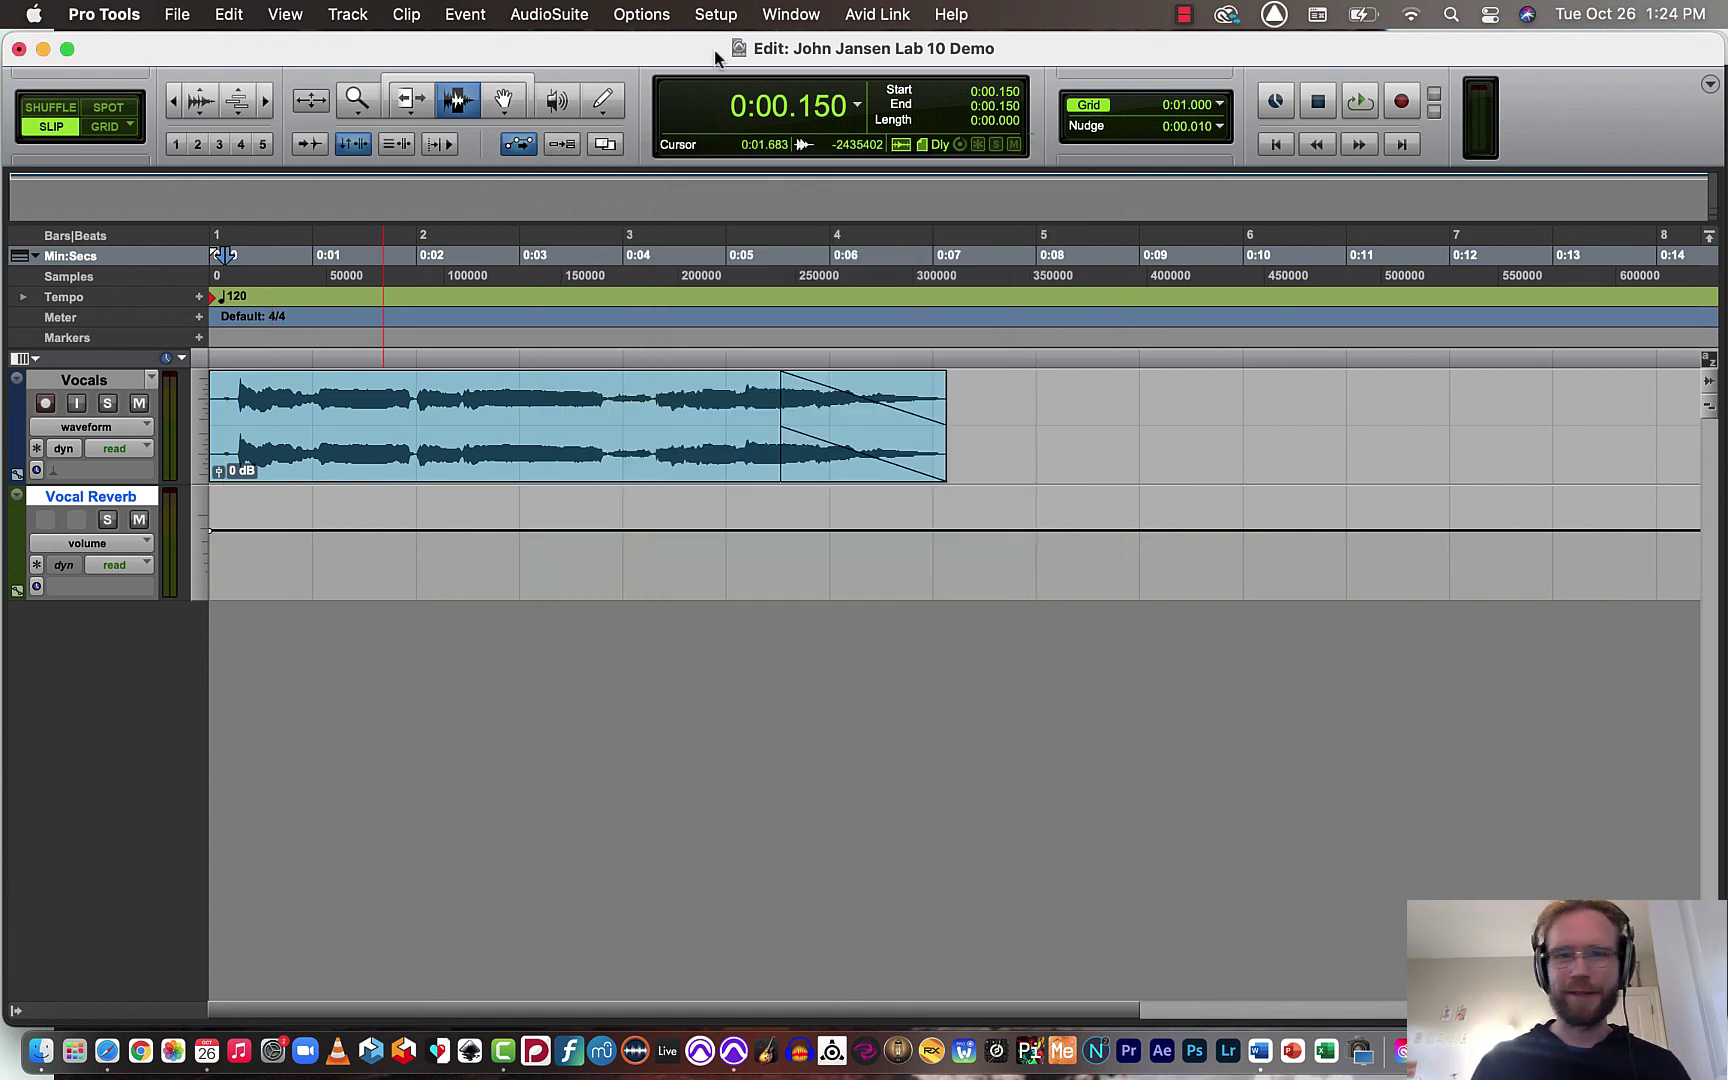